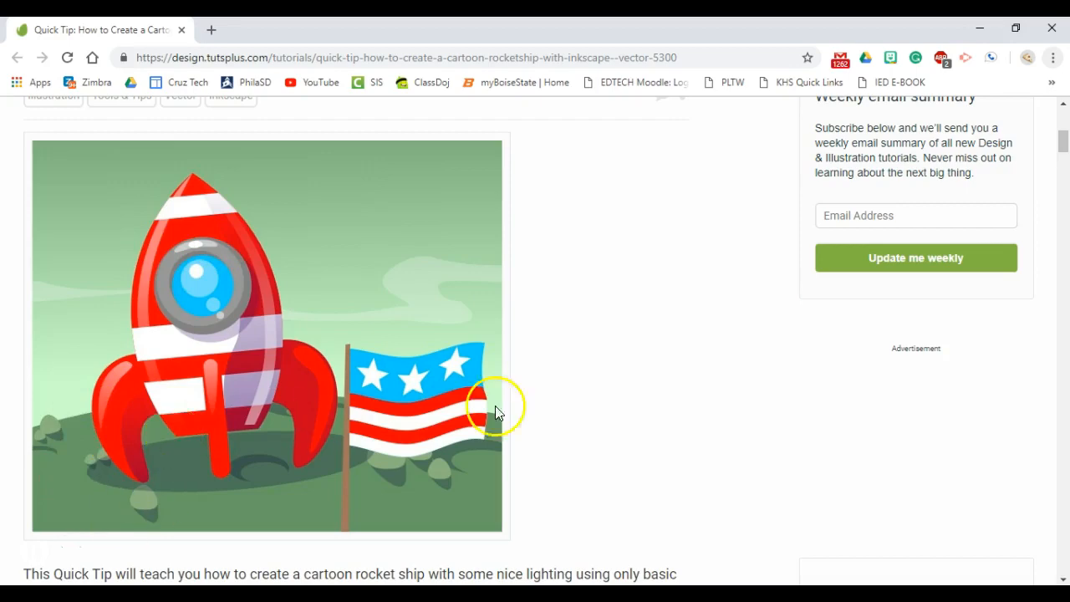
- Switch to Inkscape and change the interface layout from Wide to Default
key(alt+Tab)
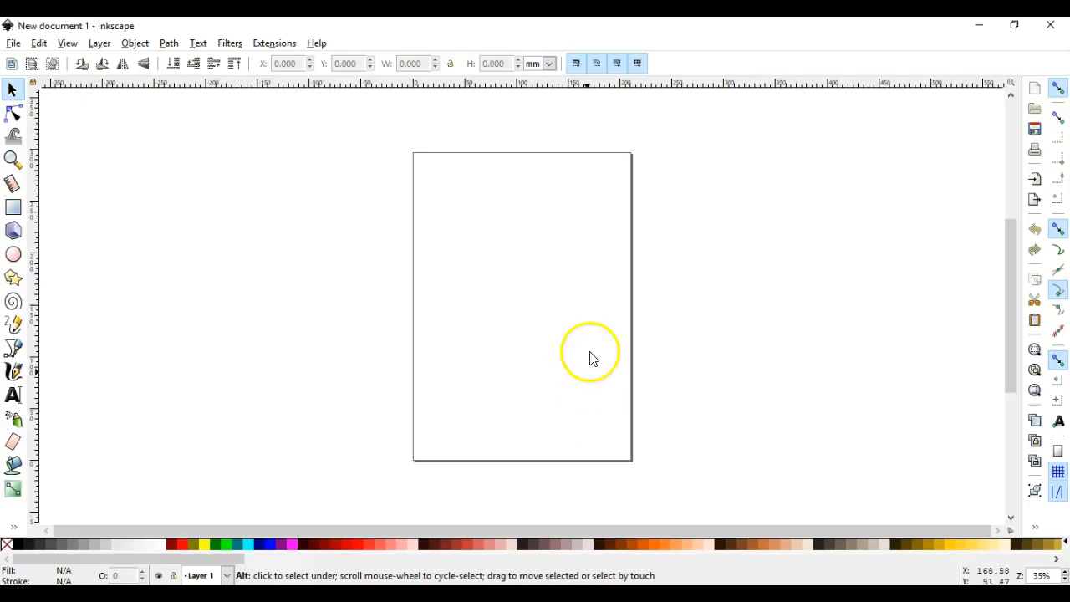
click(69, 44)
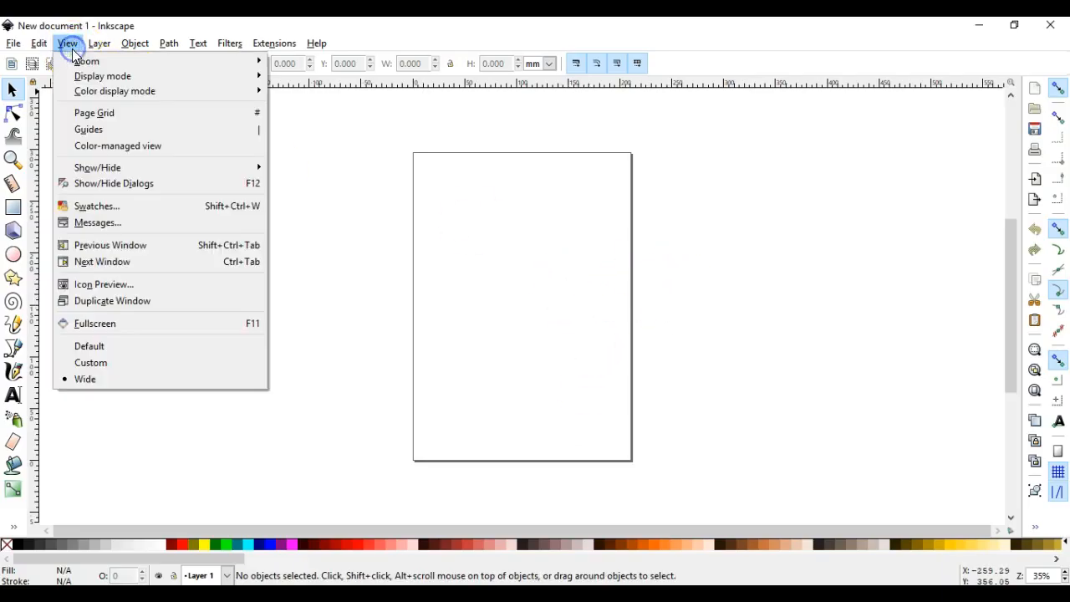
click(92, 346)
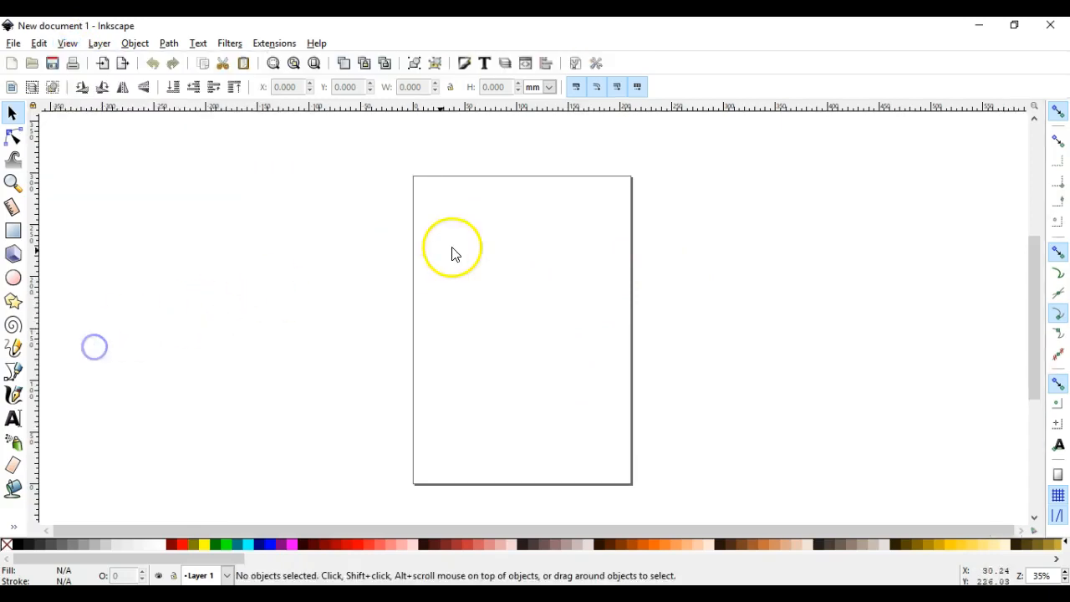
- Set the document page size to US Letter and fit the whole page in the window
click(16, 44)
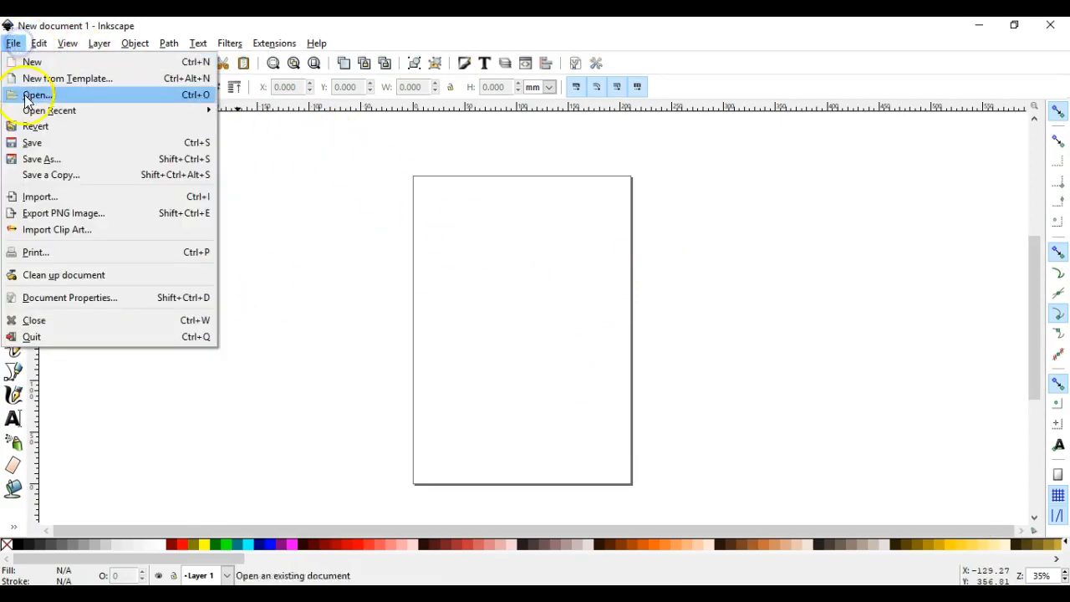
click(58, 298)
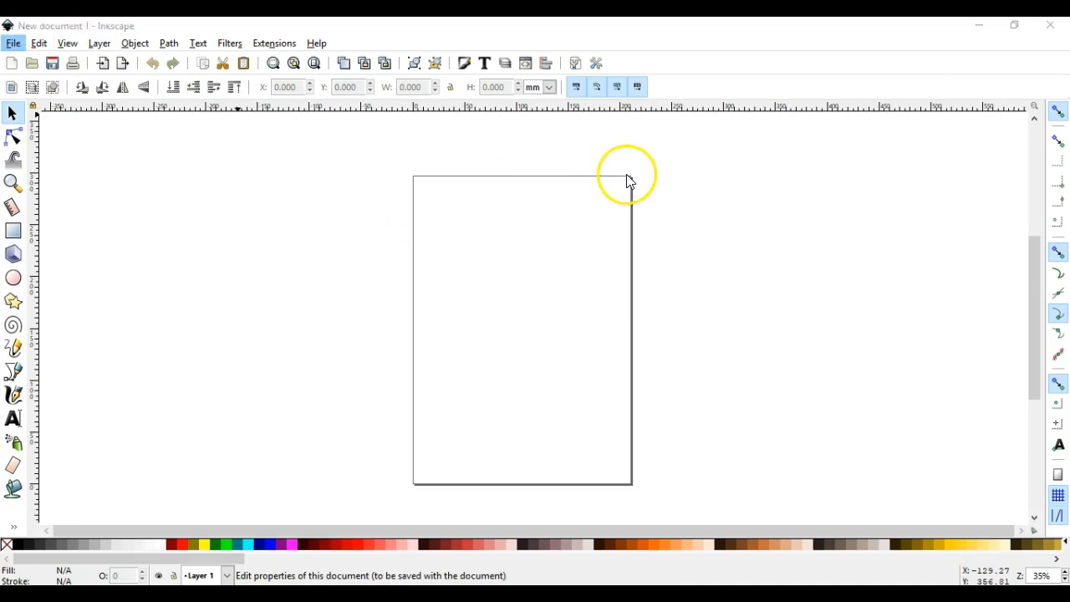
click(53, 171)
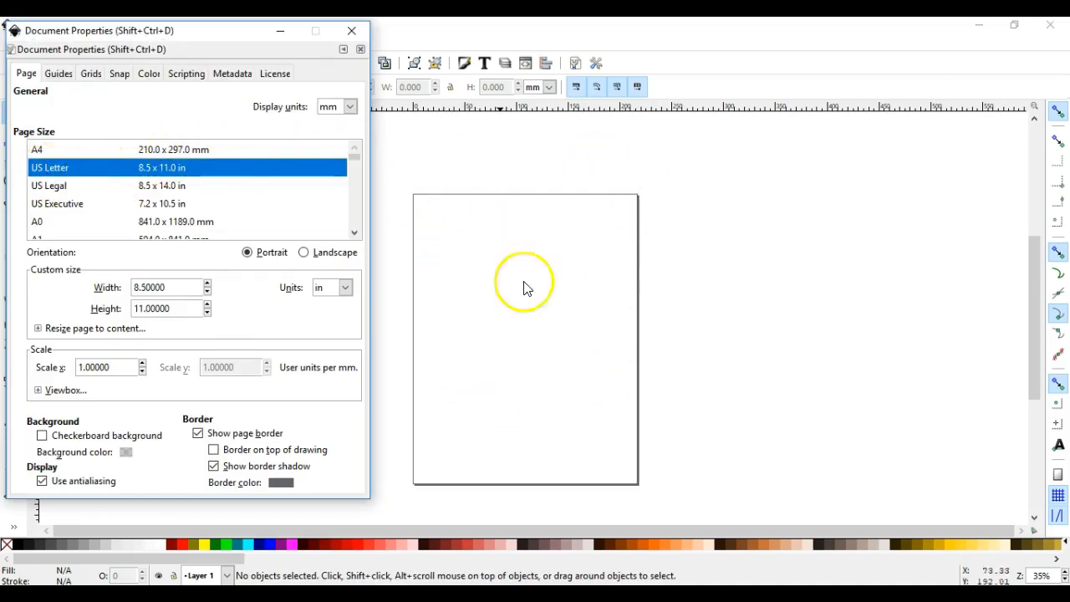
click(349, 32)
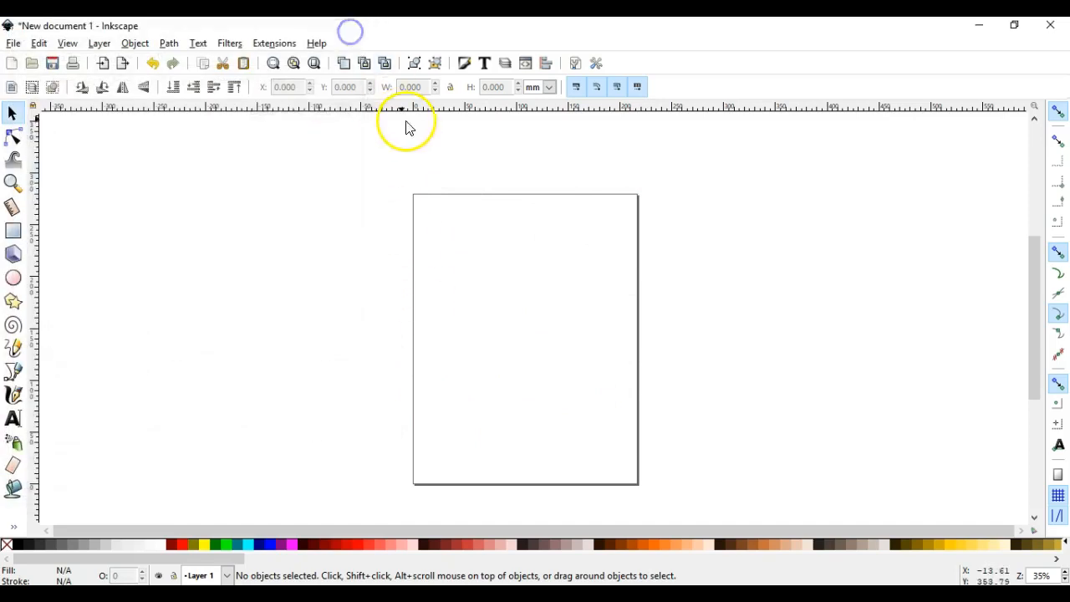
click(316, 67)
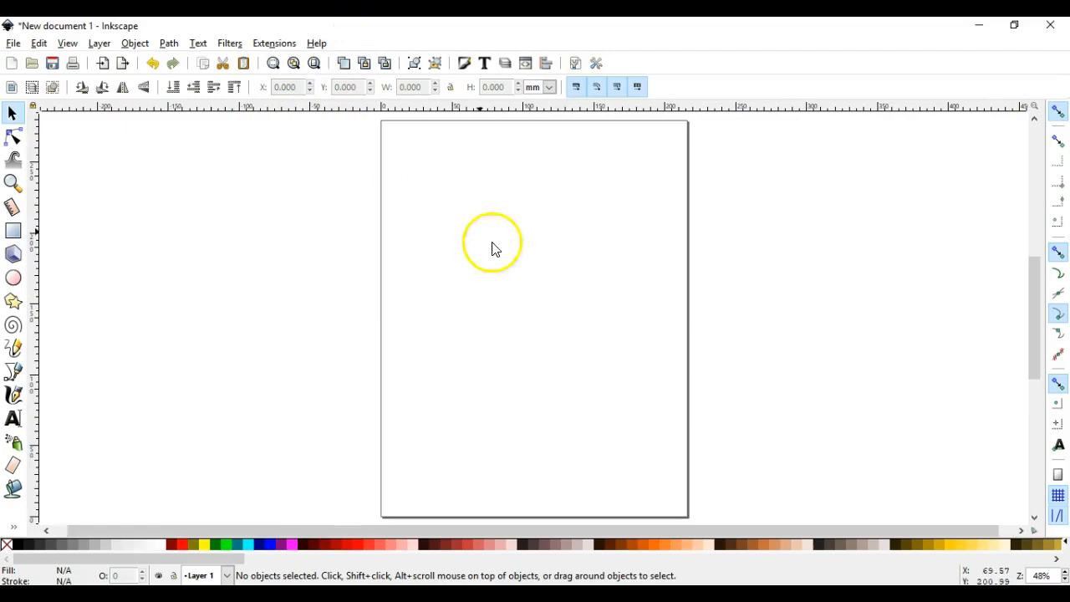
- Switch to the browser tutorial, examine the Step 1 instructions and rocket reference image, and return to Inkscape
key(alt+Tab)
scroll(488, 311, down, 2)
scroll(488, 317, down, 6)
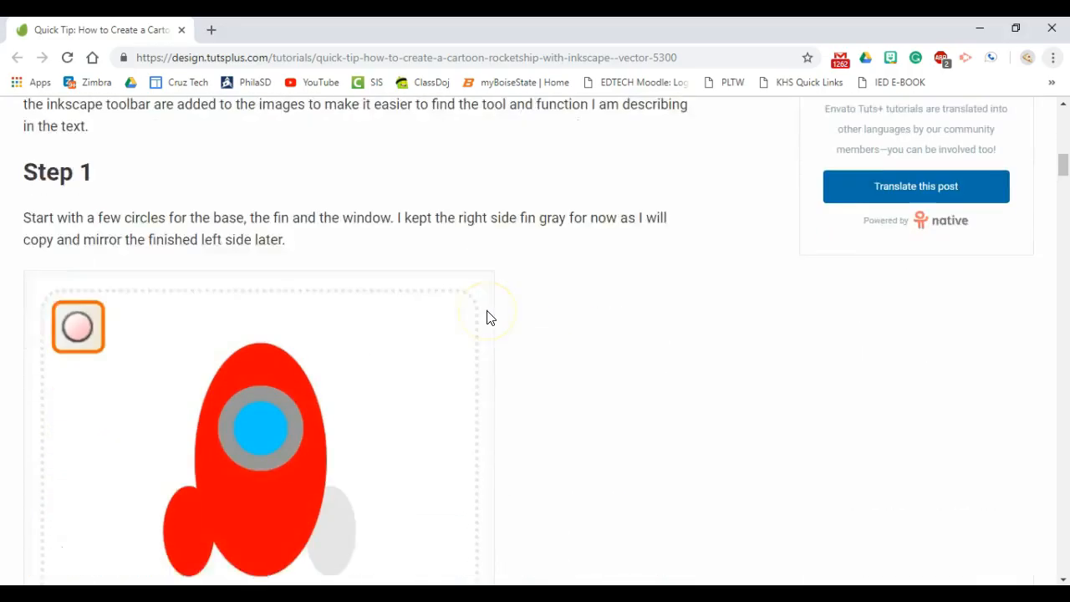
scroll(488, 314, up, 2)
scroll(487, 314, down, 1)
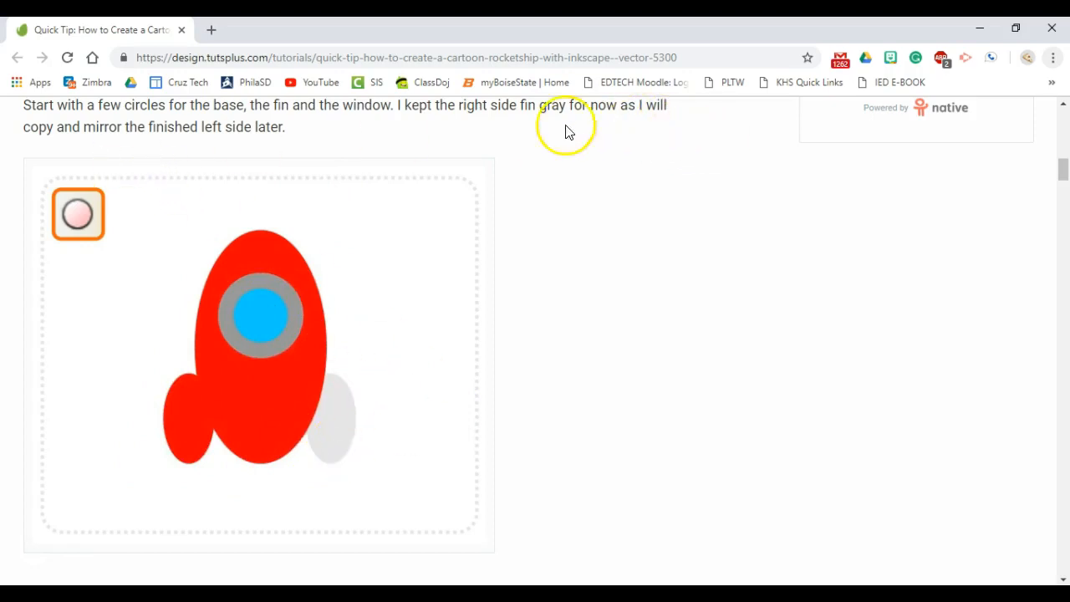
key(alt+Tab)
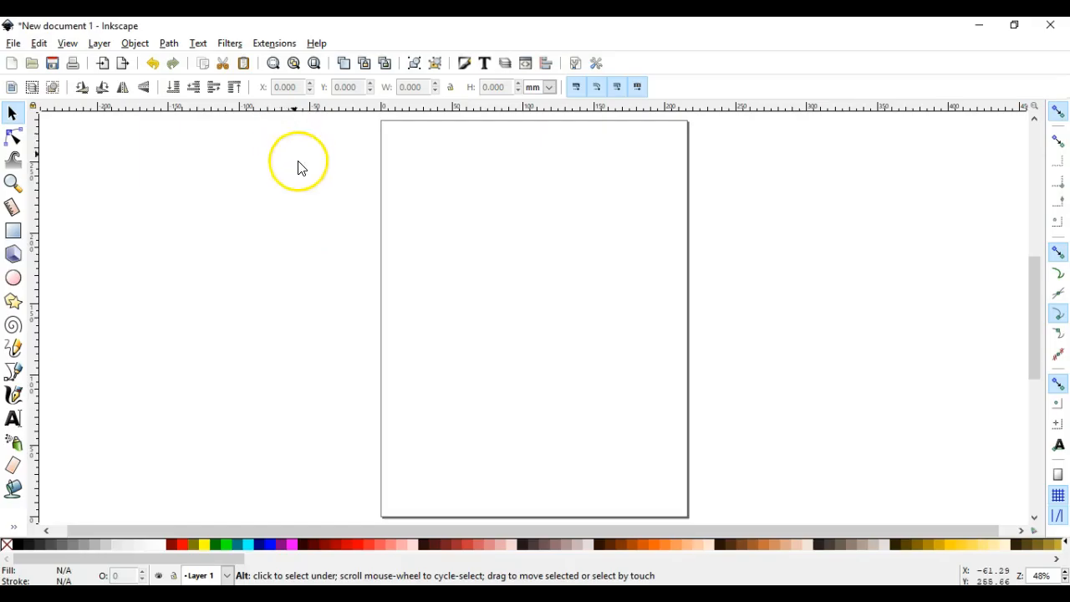
- Draw a tall ellipse about 96 mm wide and 170 mm high for the rocket body and place it near the page's centre
click(19, 277)
drag(473, 200, 610, 441)
click(13, 112)
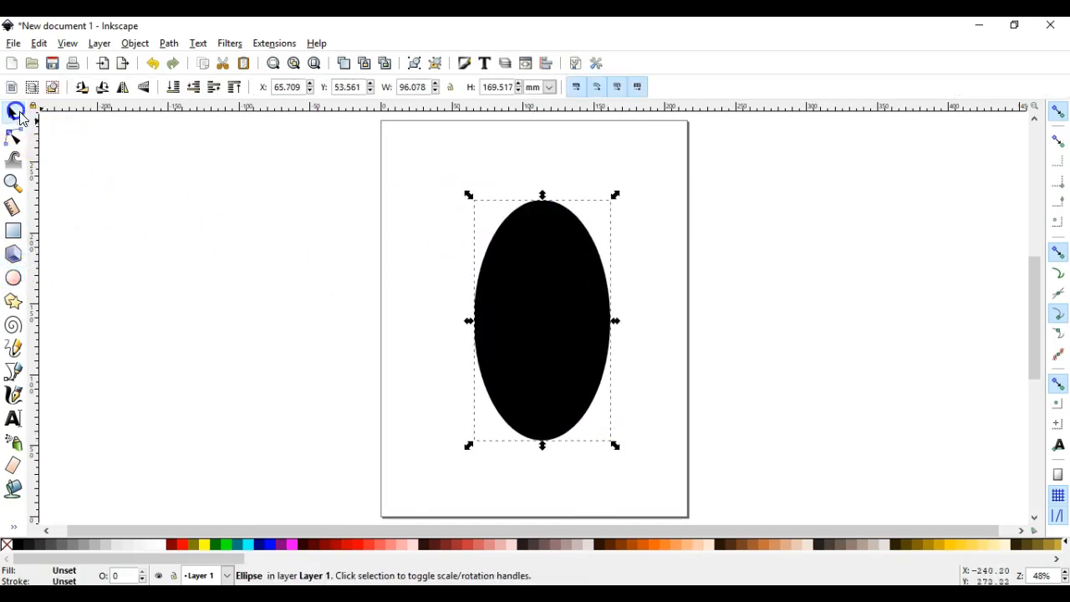
drag(528, 334, 517, 314)
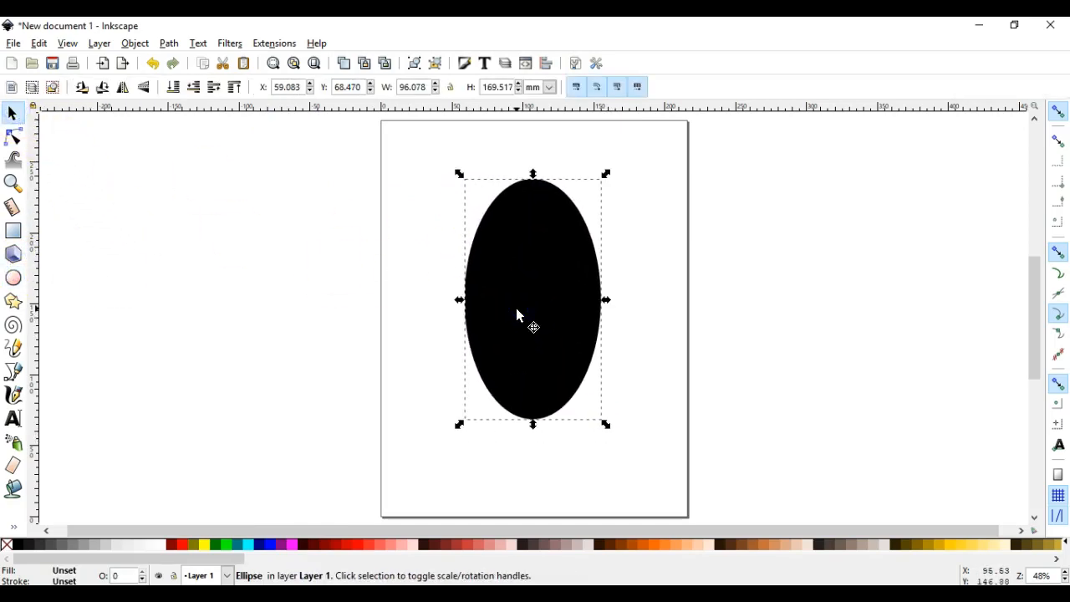
- Duplicate the body ellipse and scale the copy to a fin about 42 by 74 mm at the body's lower left
right_click(530, 299)
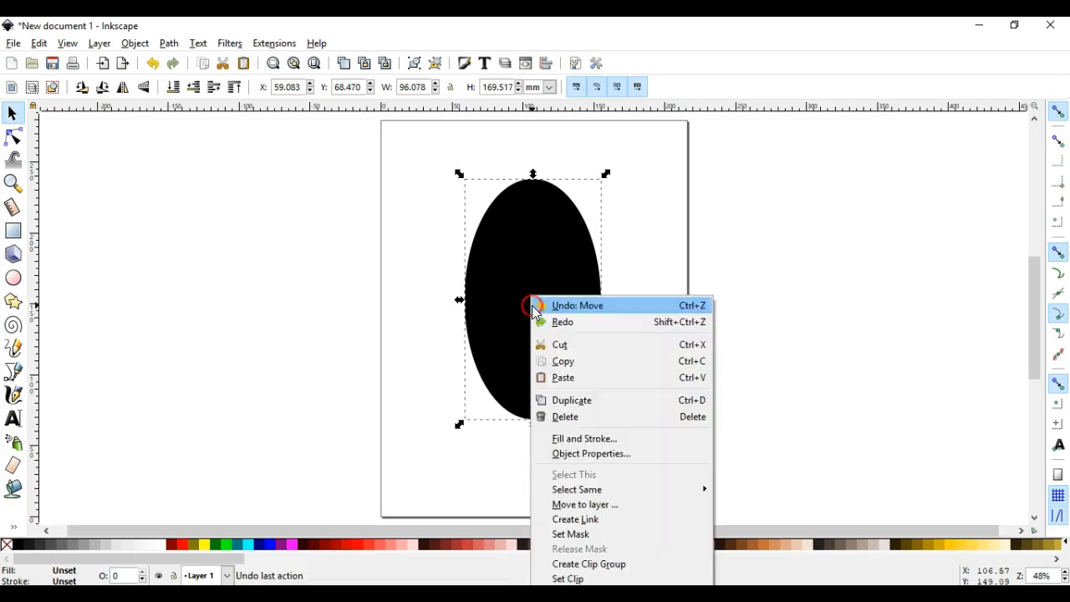
click(688, 401)
drag(583, 316, 519, 372)
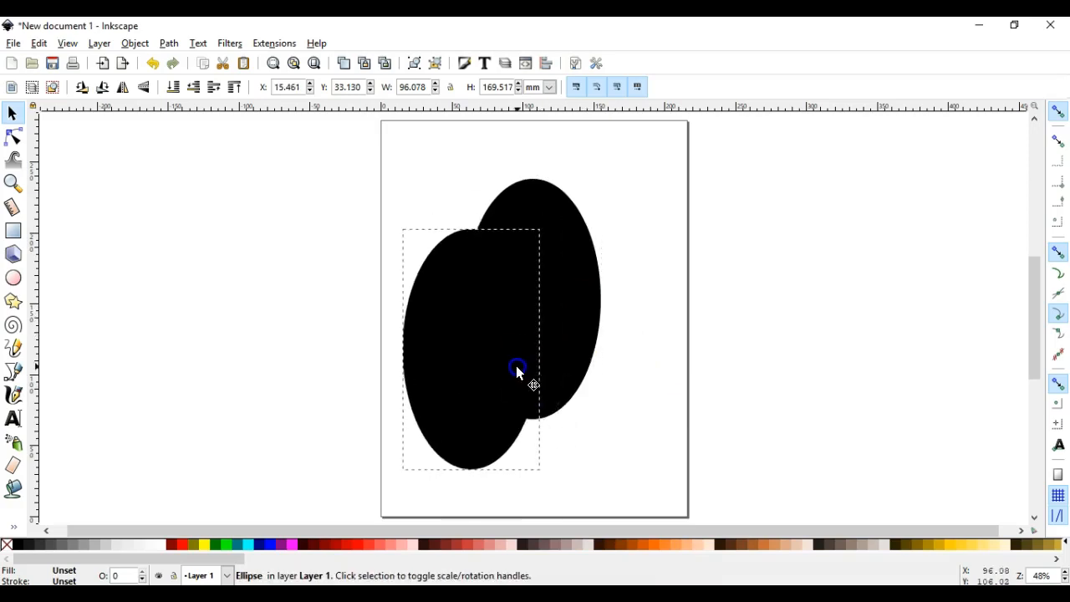
drag(545, 226, 476, 380)
click(445, 441)
drag(447, 449, 461, 370)
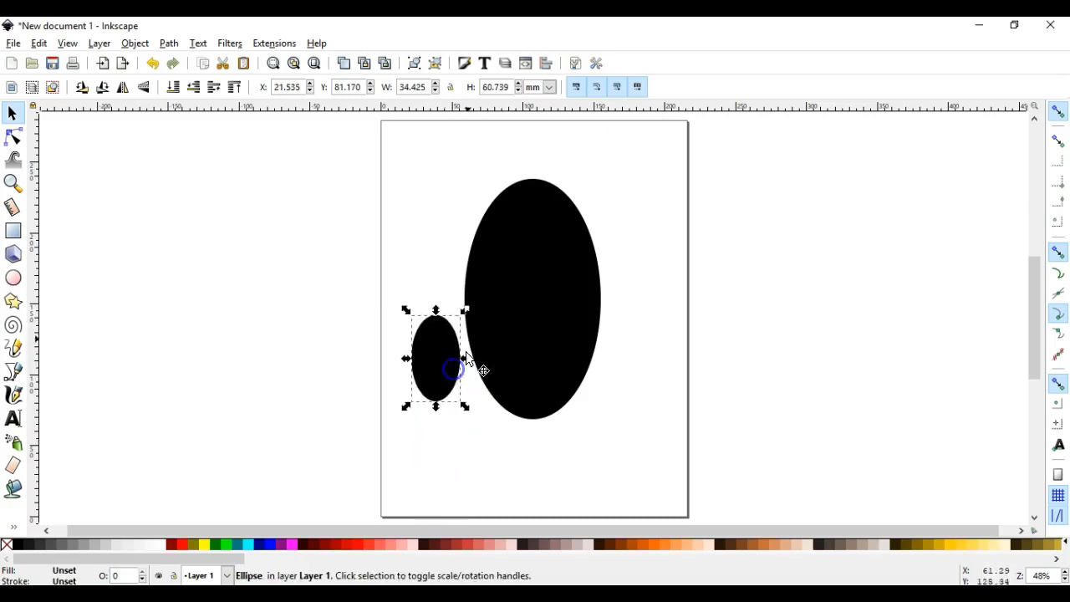
drag(465, 313, 477, 291)
- Duplicate the left fin and place the copy at the same height on the body's right side
drag(437, 346, 632, 367)
key(ctrl+d)
click(634, 370)
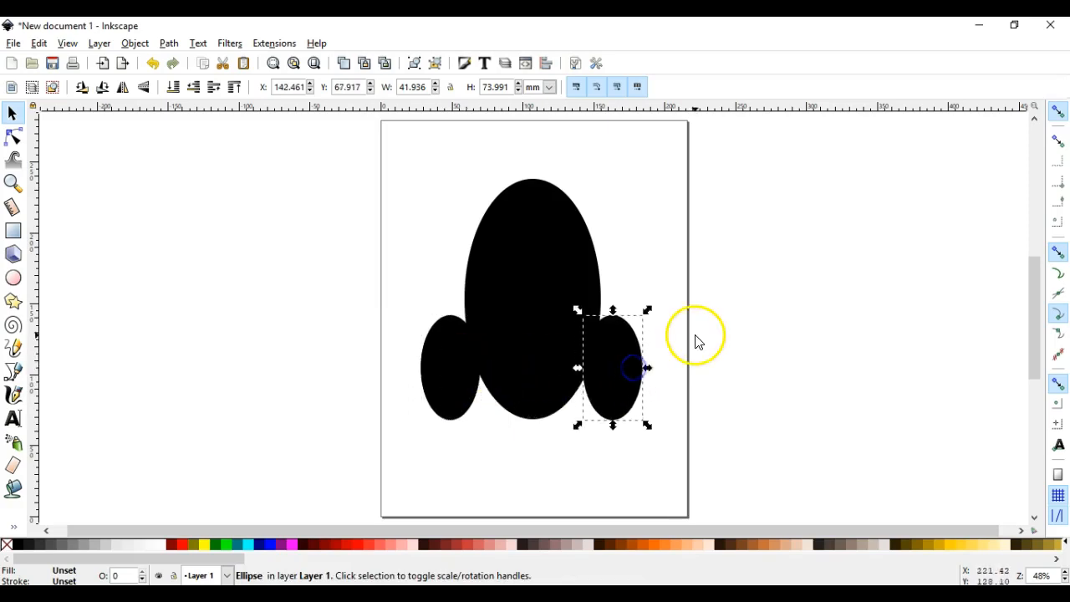
click(695, 337)
- Fill the rocket body and the left fin with red (#FF0000)
click(576, 272)
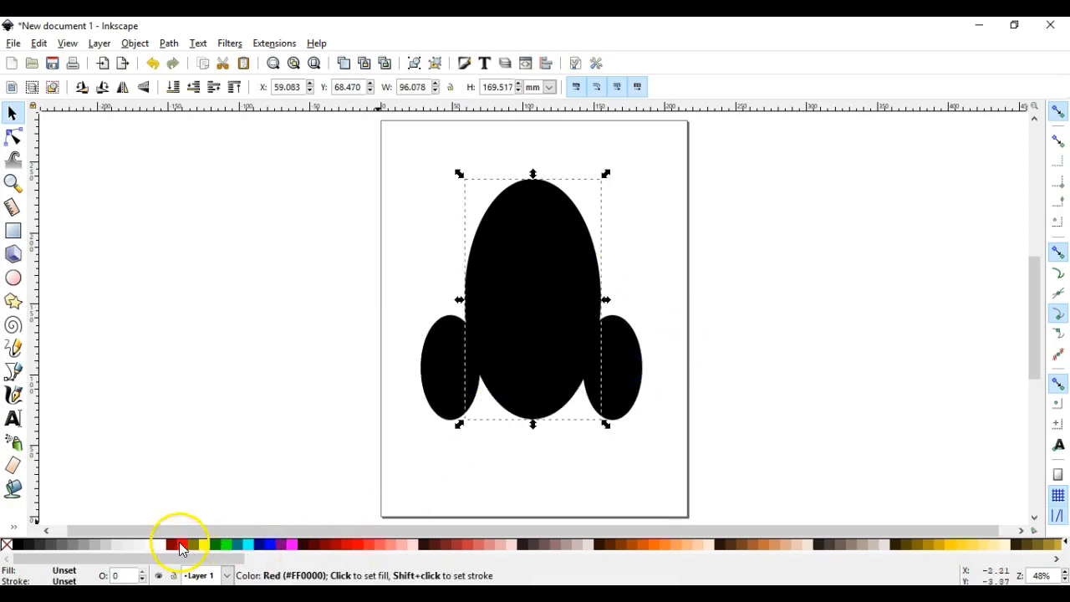
click(179, 544)
click(463, 364)
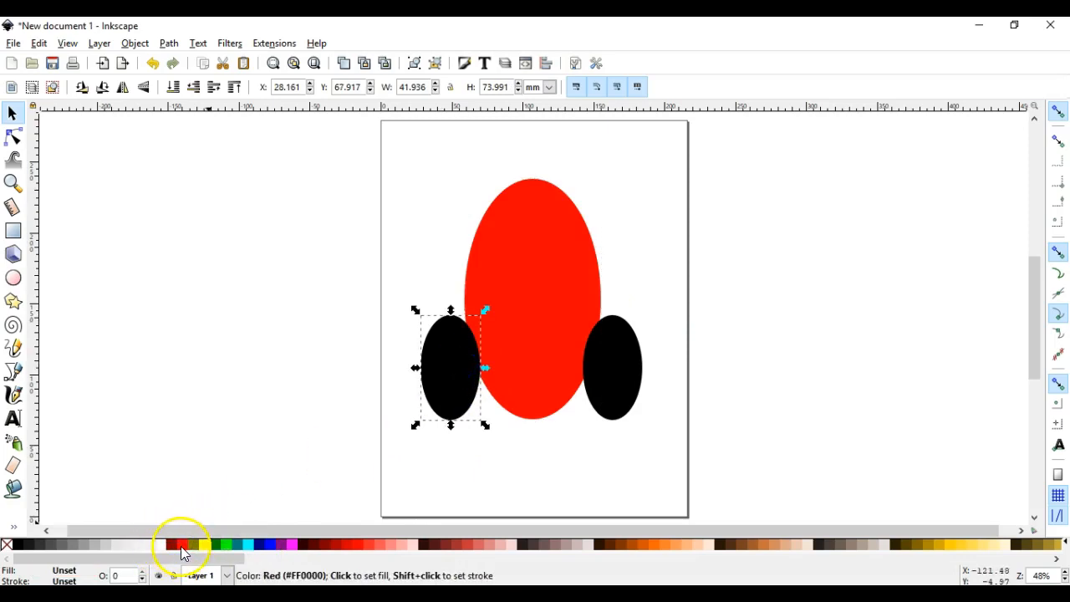
click(180, 545)
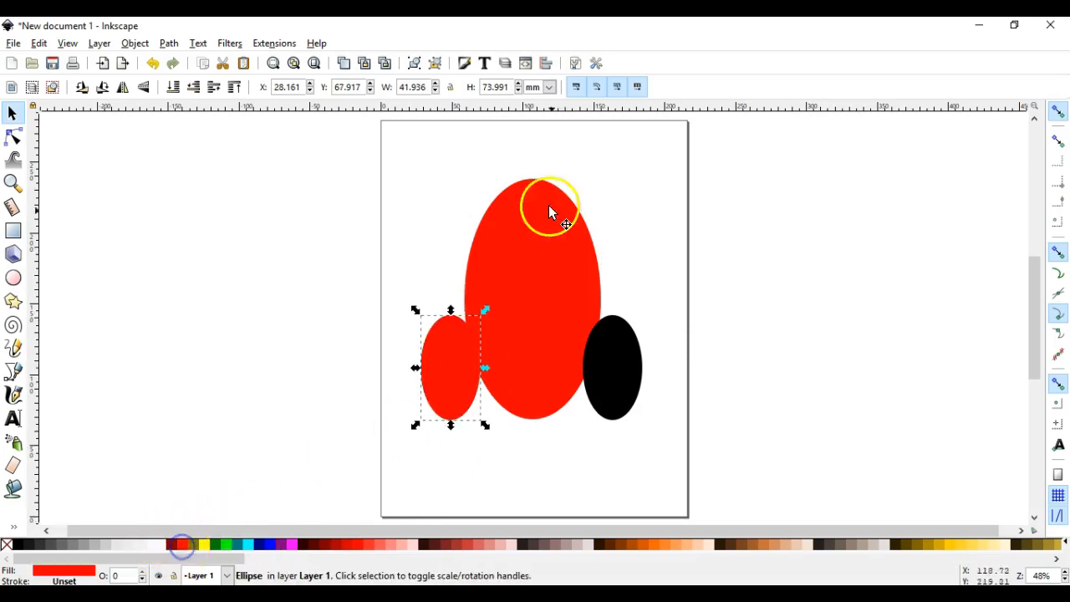
- Show the Fill and Stroke settings and fill the right fin with 20% Gray
click(464, 65)
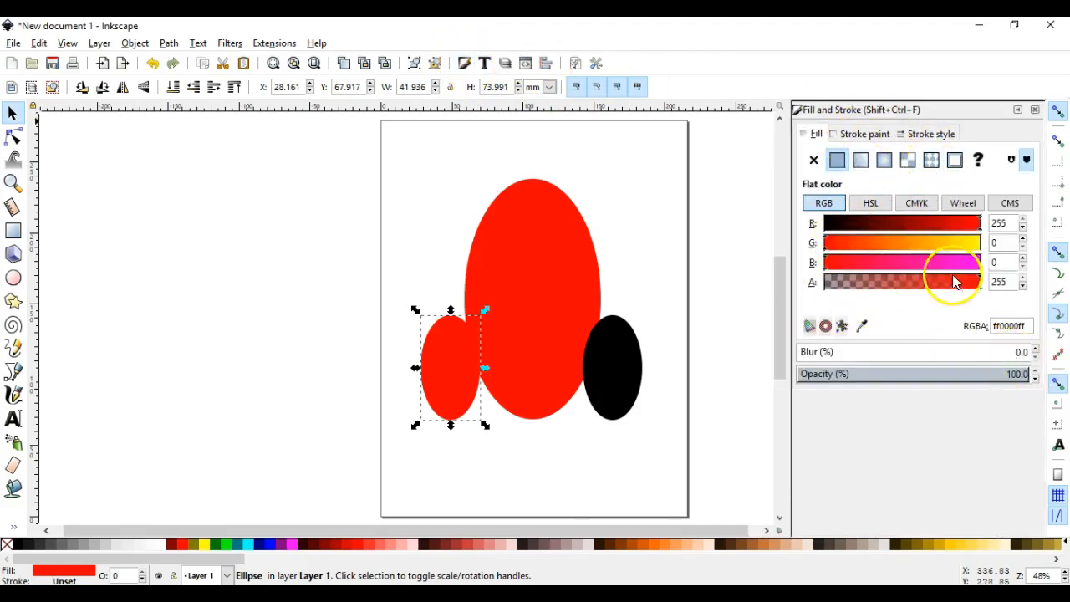
click(626, 258)
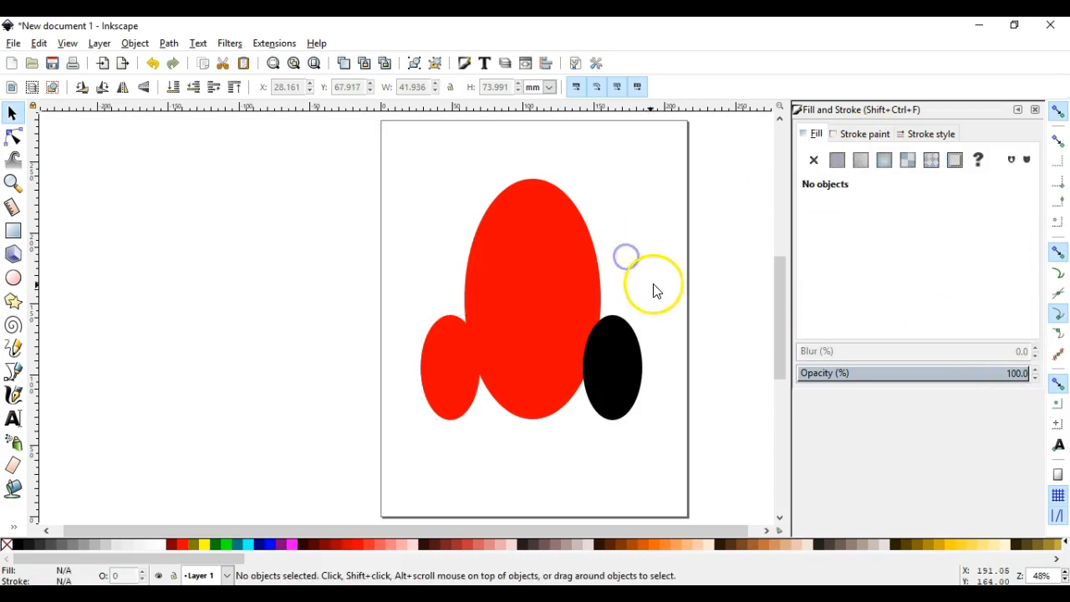
drag(652, 287, 559, 280)
click(542, 341)
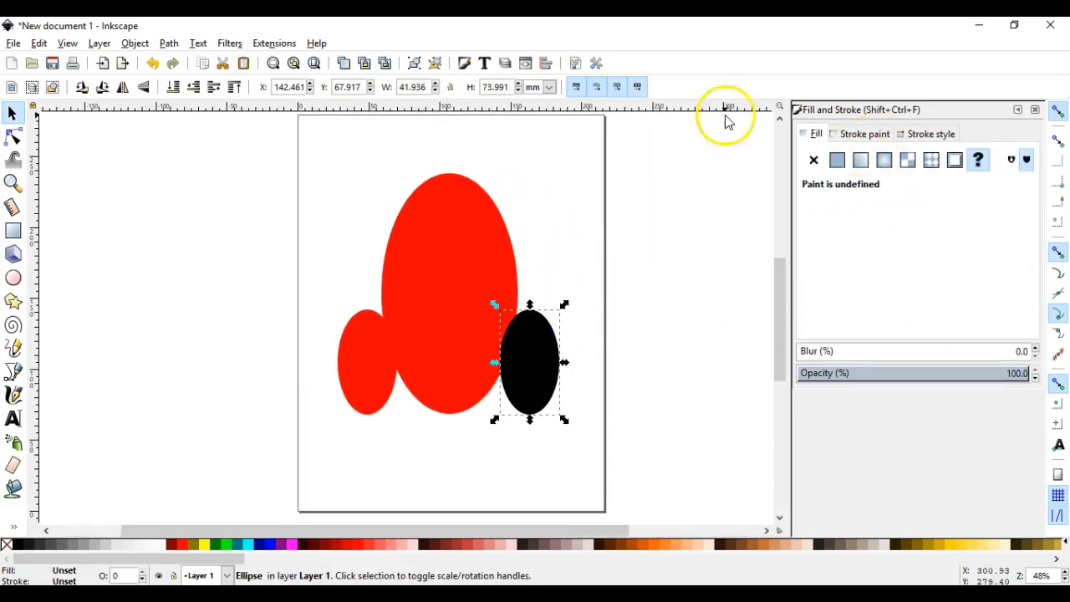
click(113, 545)
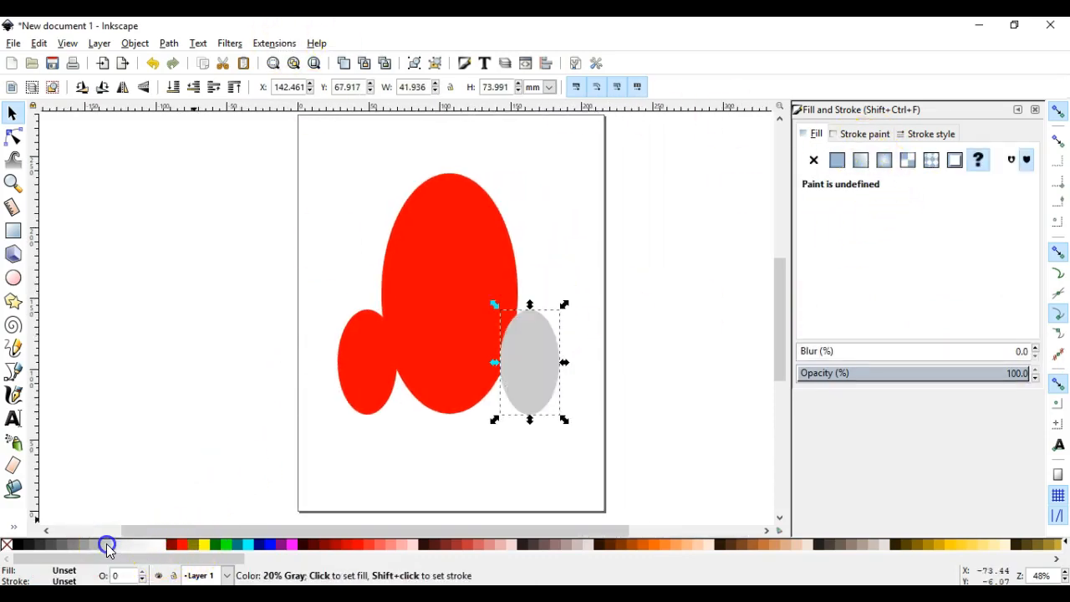
click(175, 320)
- Lower the gray fin to the bottom of the stack behind the rocket body, comparing with the tutorial's reference image
key(alt+Tab)
key(alt+Tab)
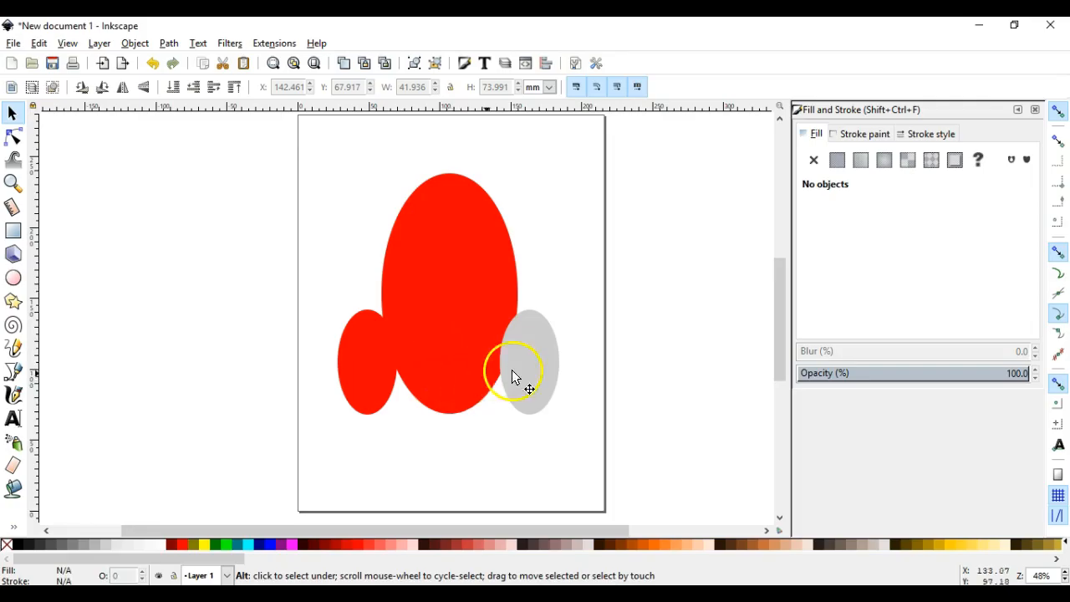
click(511, 372)
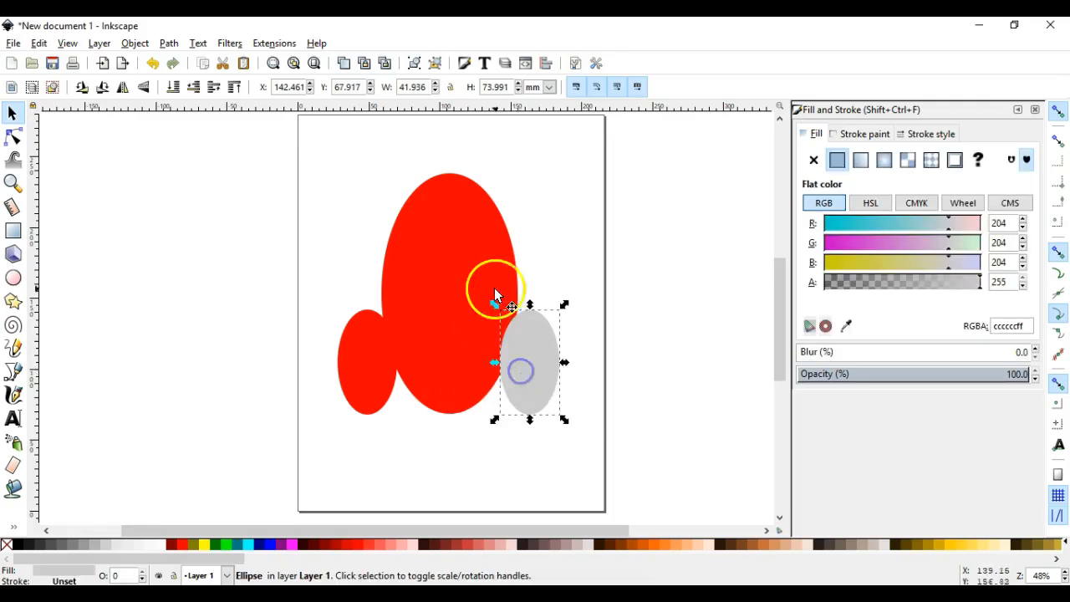
click(173, 88)
click(211, 177)
key(alt+Tab)
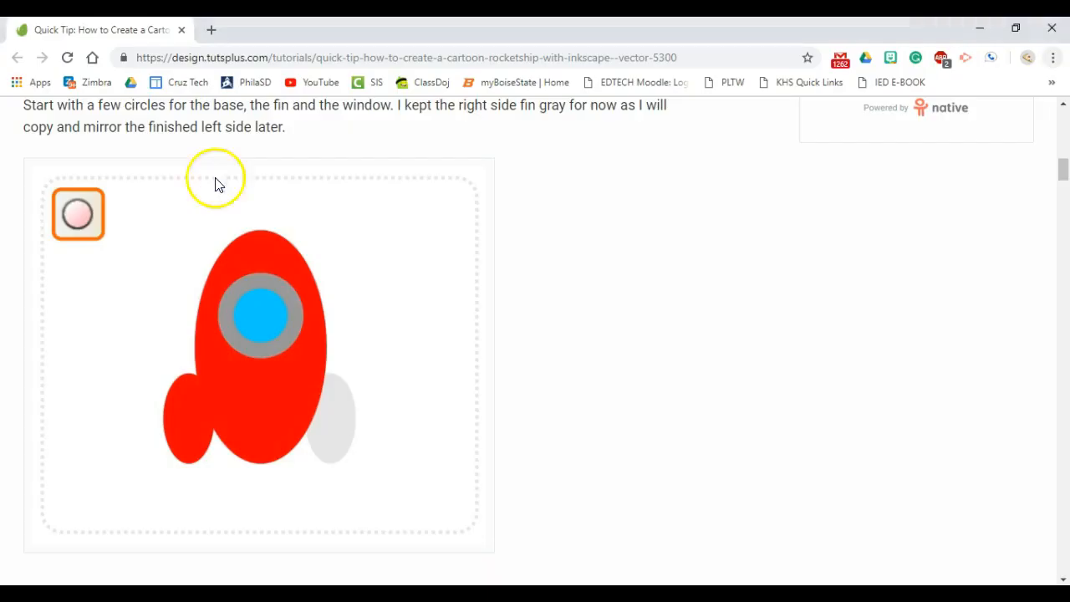
key(alt+Tab)
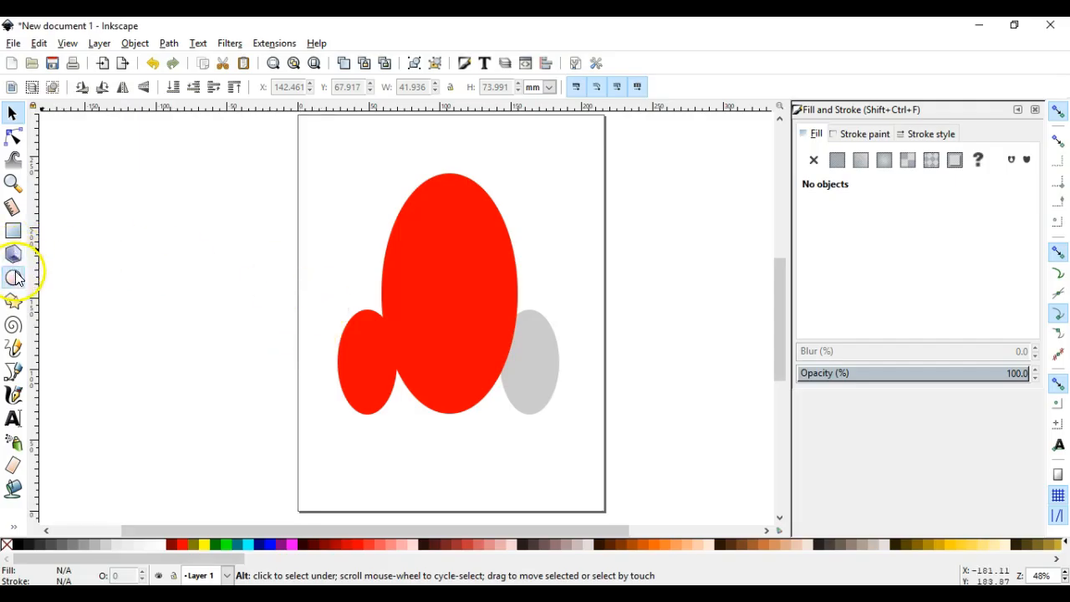
- Draw a circle about 61 mm in diameter on the upper body for the window and fill it with cyan (#00FFFF)
click(15, 277)
drag(434, 210, 448, 279)
click(13, 112)
click(251, 545)
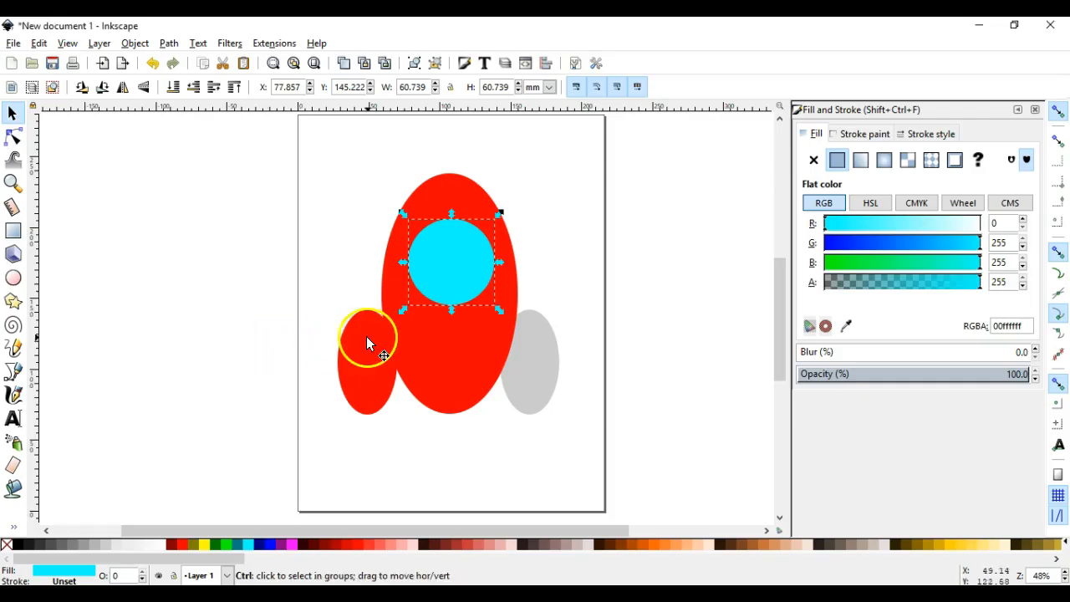
- Duplicate the window circle, shrink the copy concentrically to about 38 mm in diameter, and fill it with blue
drag(499, 214, 489, 229)
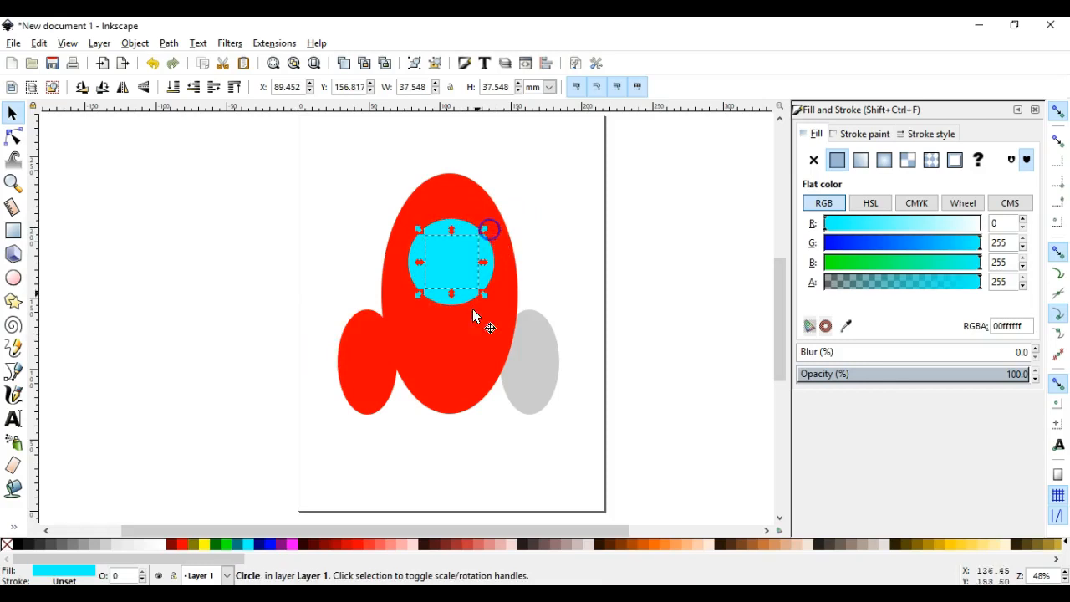
click(270, 545)
click(557, 257)
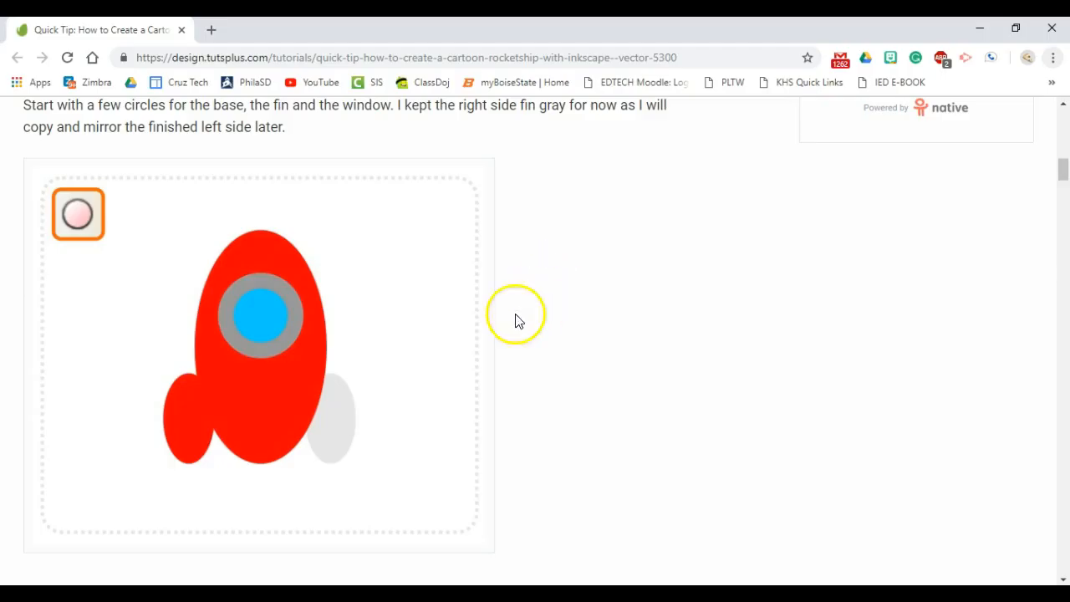
- Examine the tutorial's Step 2 on reshaping the rocket top and cutting off the base, and return to Inkscape
scroll(423, 354, down, 6)
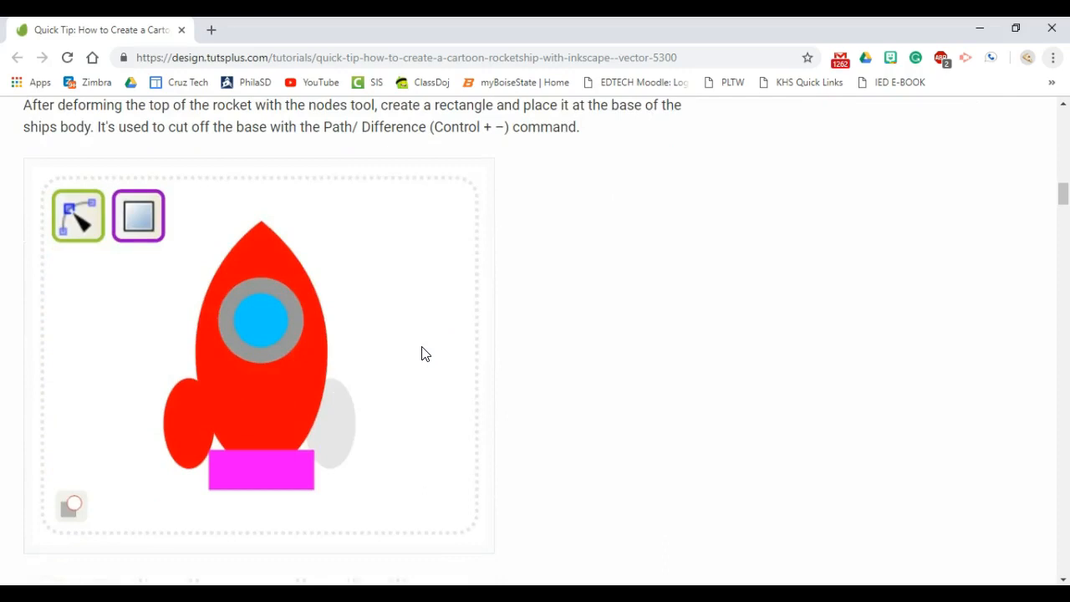
scroll(423, 353, down, 1)
scroll(423, 354, up, 2)
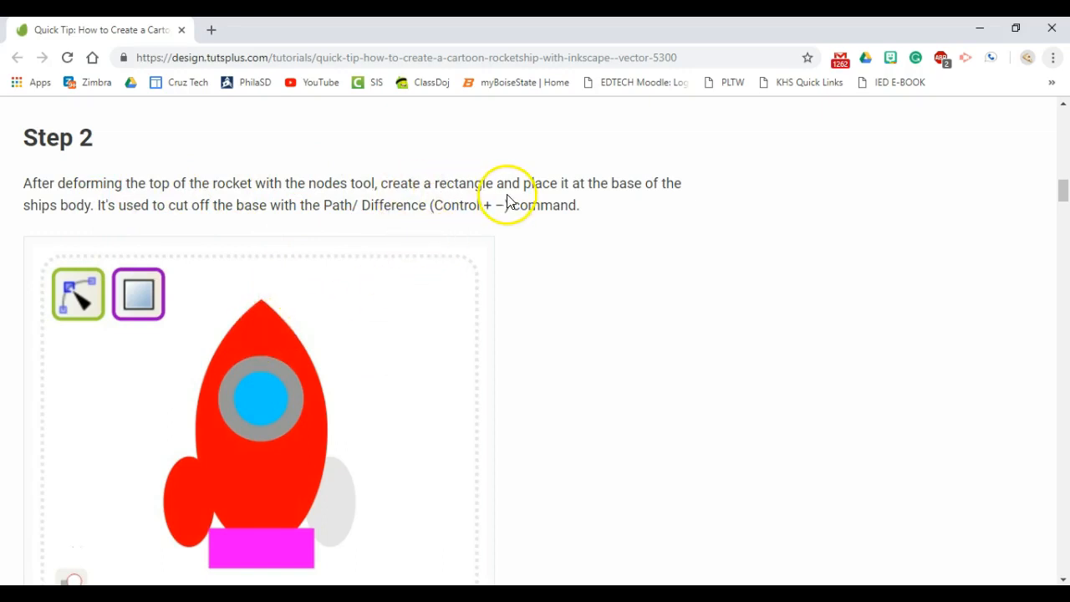
scroll(151, 245, down, 1)
scroll(164, 264, up, 1)
key(alt+Tab)
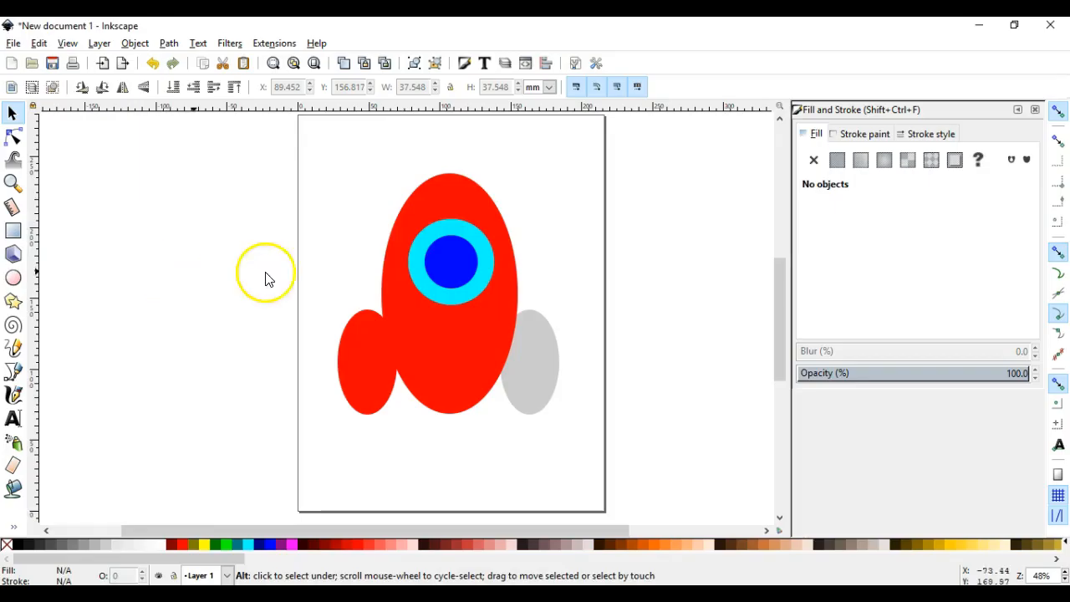
- Convert the red rocket body ellipse to a path
click(452, 191)
key(alt+Tab)
key(alt+Tab)
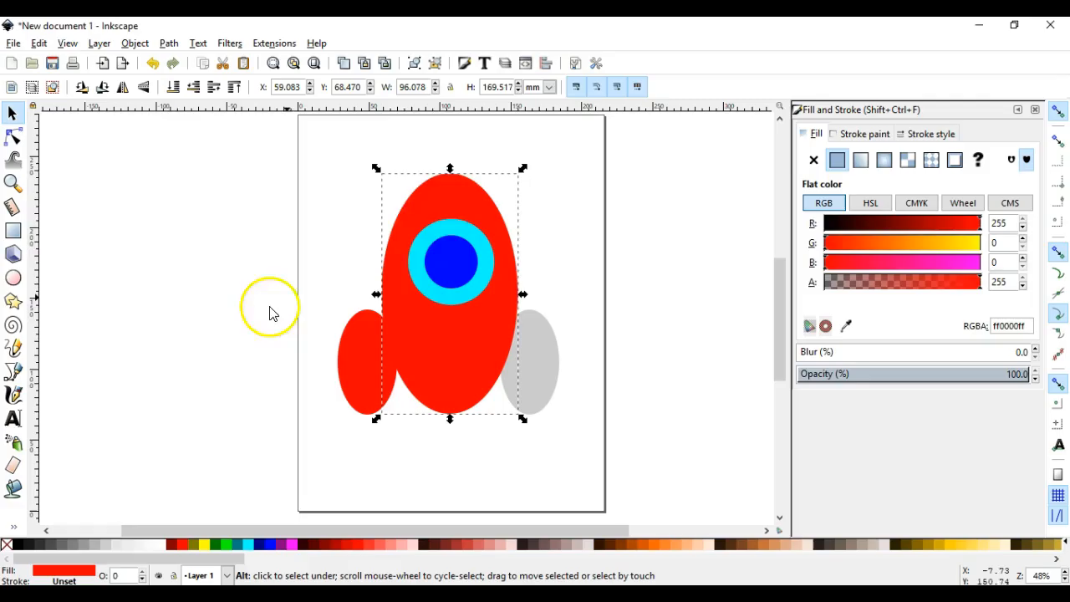
click(168, 43)
click(200, 61)
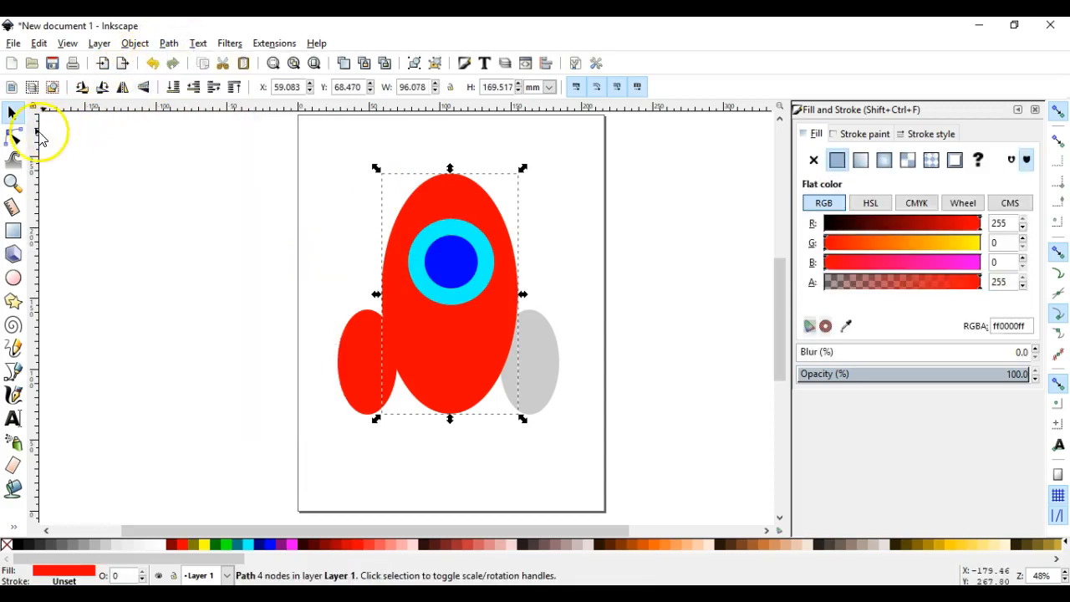
- Try to sharpen the rocket's nose by turning the body's top node into a corner
click(12, 136)
click(451, 175)
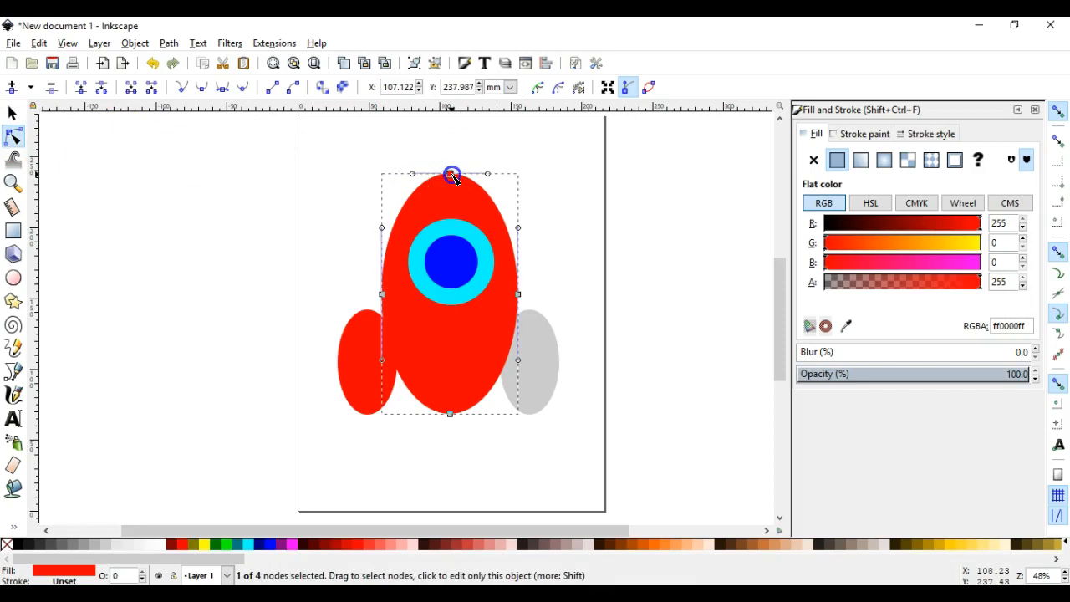
click(181, 87)
click(242, 205)
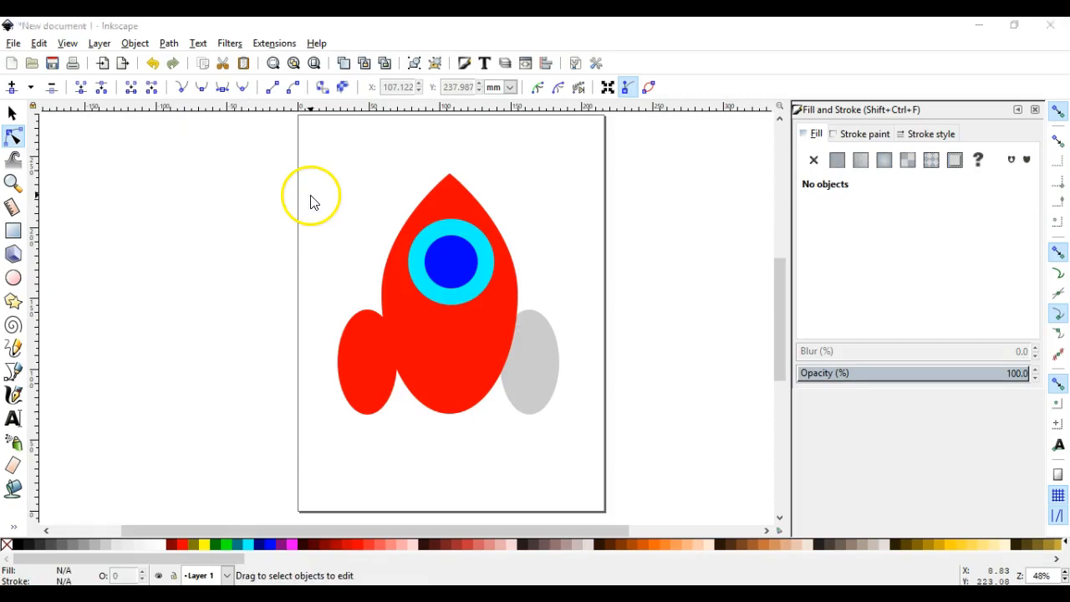
key(alt+Tab)
key(alt+Tab)
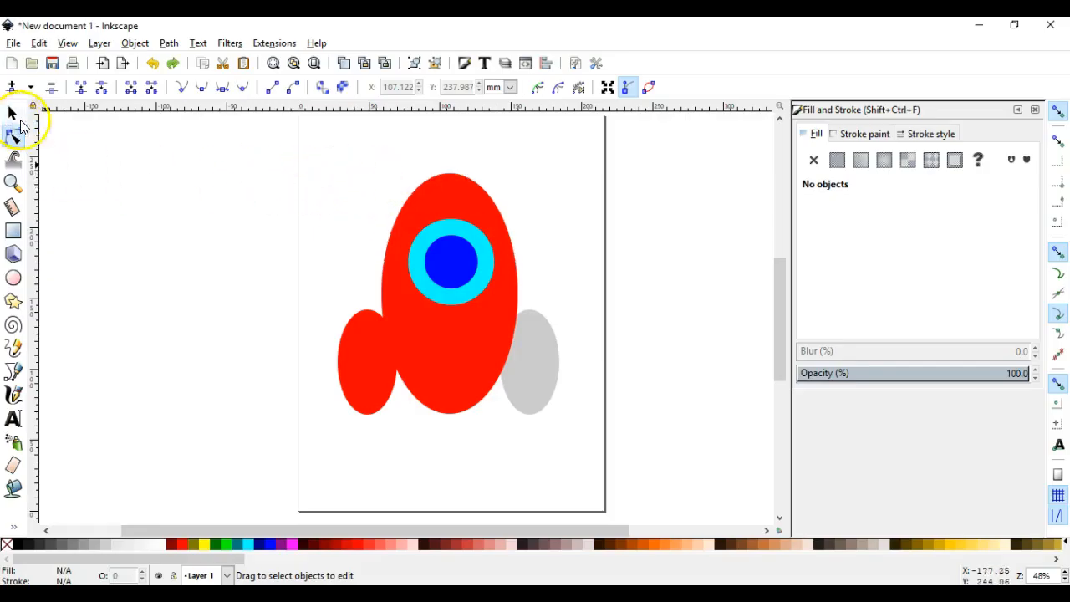
- Make the red body path's top node a corner node to give the rocket a pointed tip
click(440, 185)
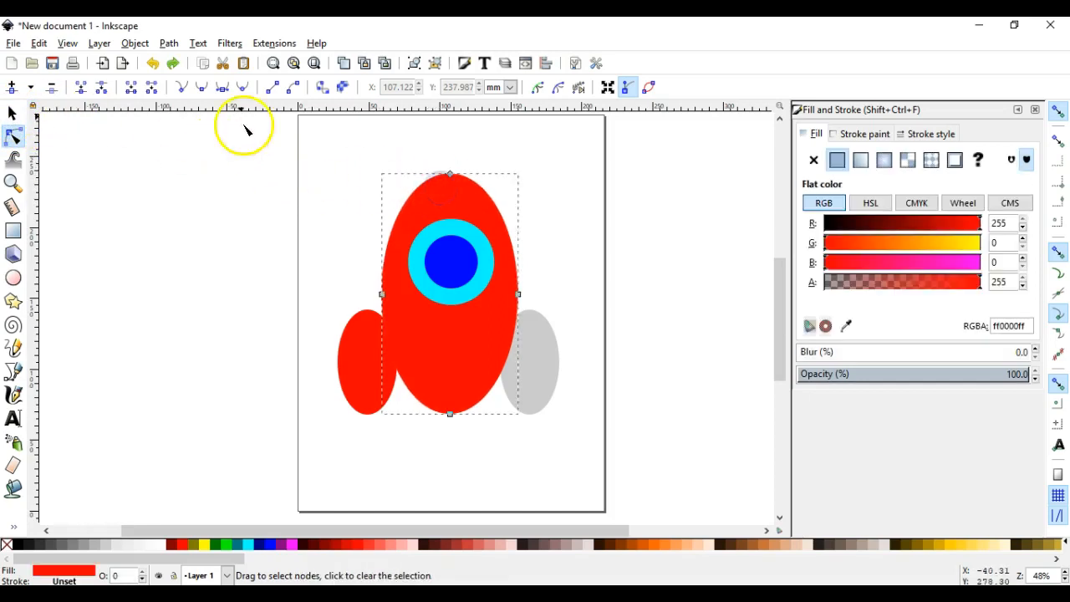
click(170, 43)
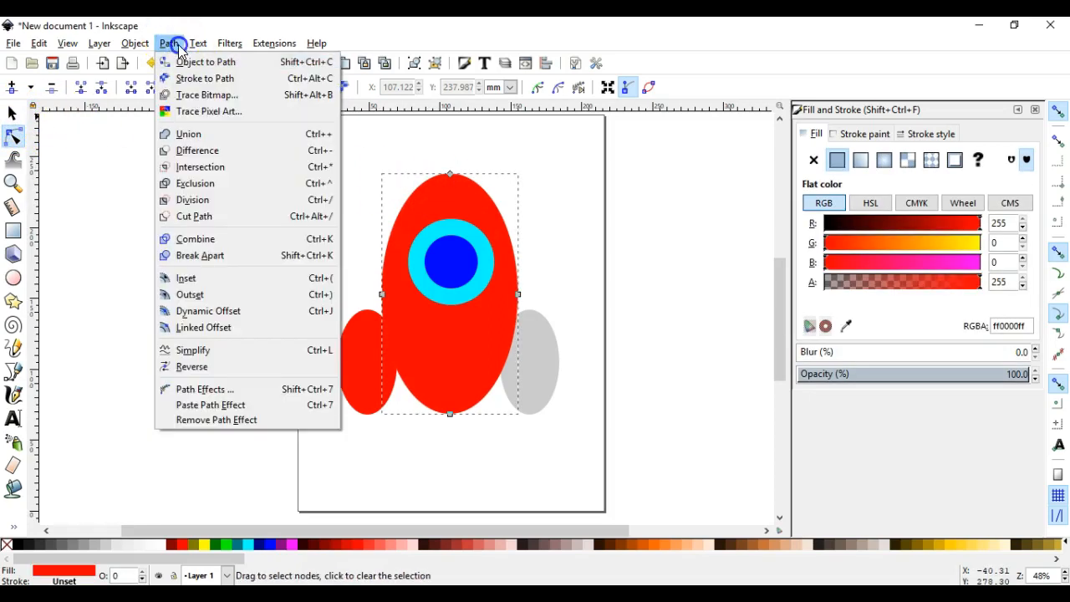
click(170, 44)
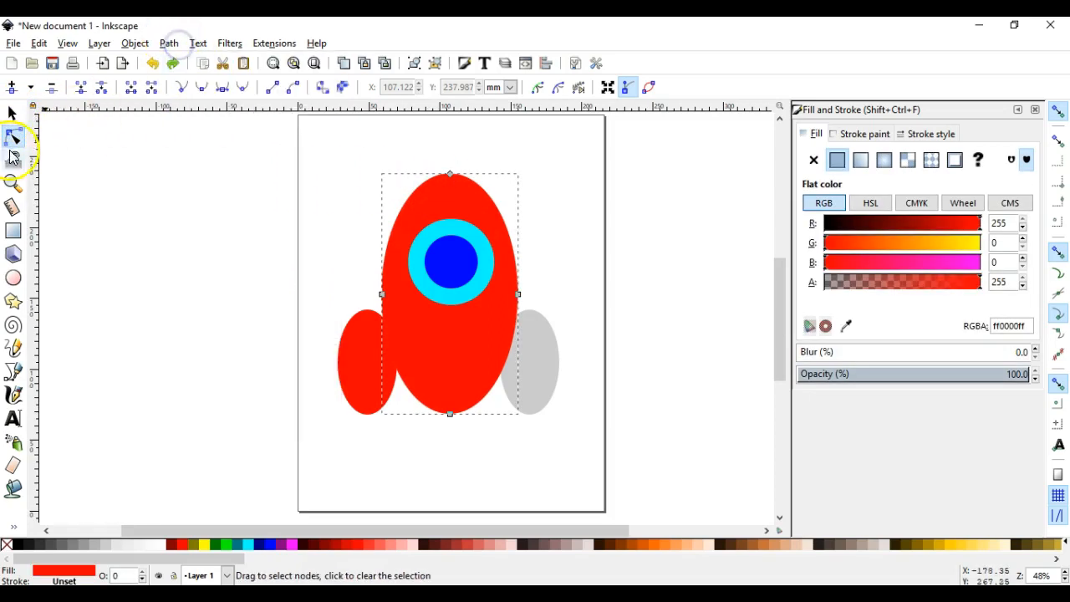
click(450, 174)
click(180, 87)
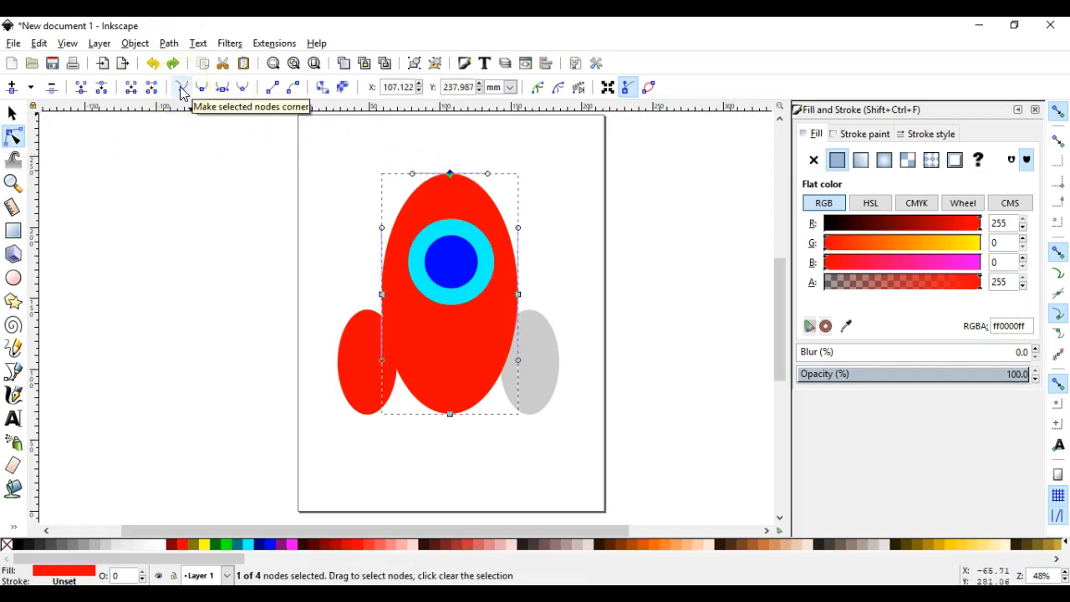
click(209, 205)
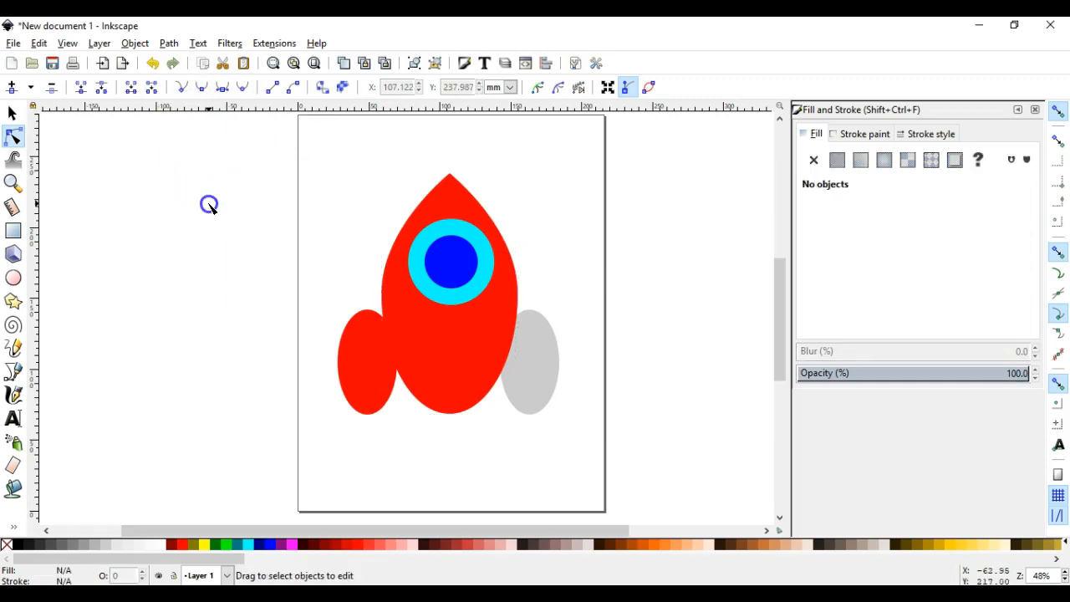
- Examine the tutorial's Step 2 in the browser on cutting off the body's base with a rectangle, and return to Inkscape
key(alt+Tab)
key(alt+Tab)
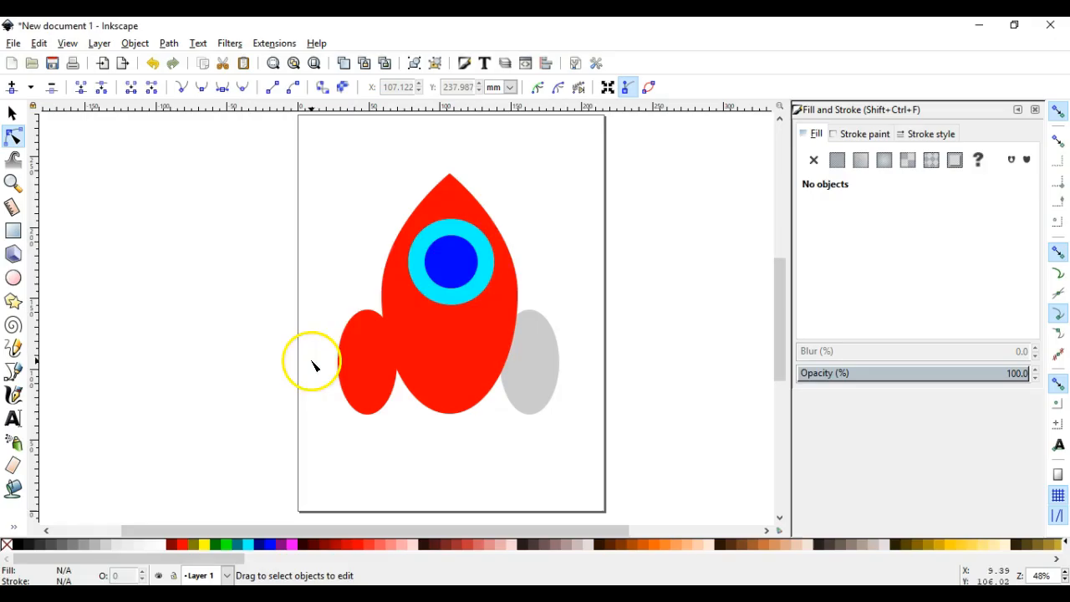
key(alt+Tab)
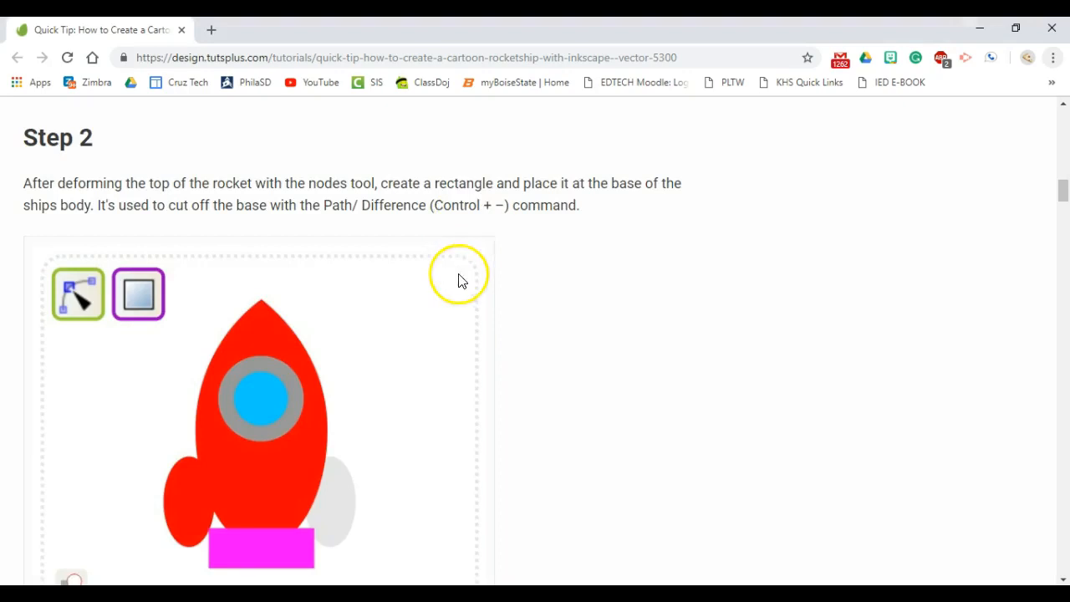
scroll(459, 276, down, 3)
scroll(457, 286, up, 2)
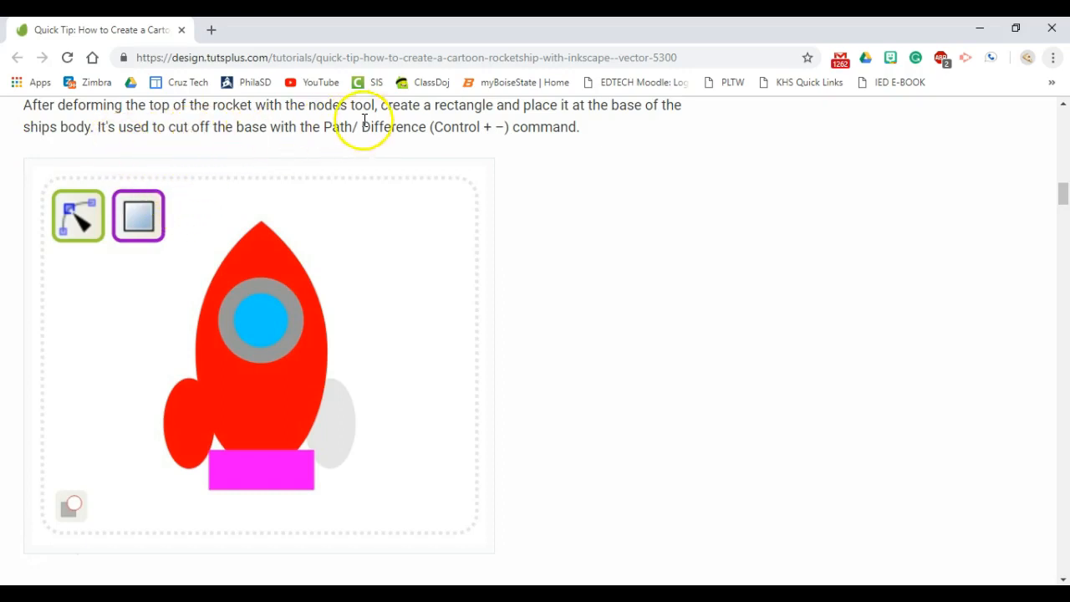
scroll(508, 209, down, 6)
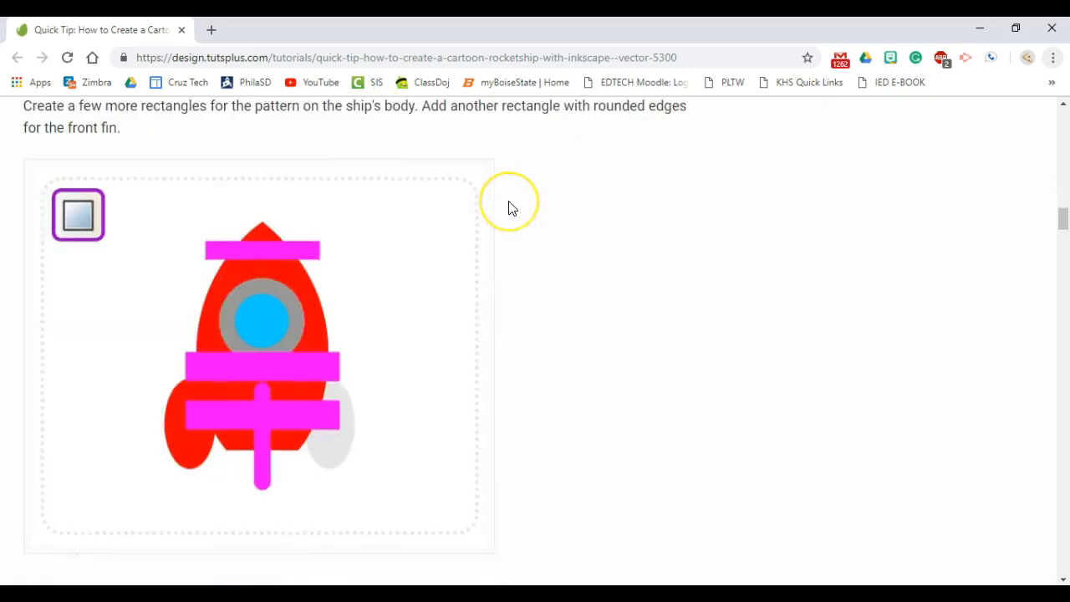
scroll(510, 209, up, 1)
key(alt+Tab)
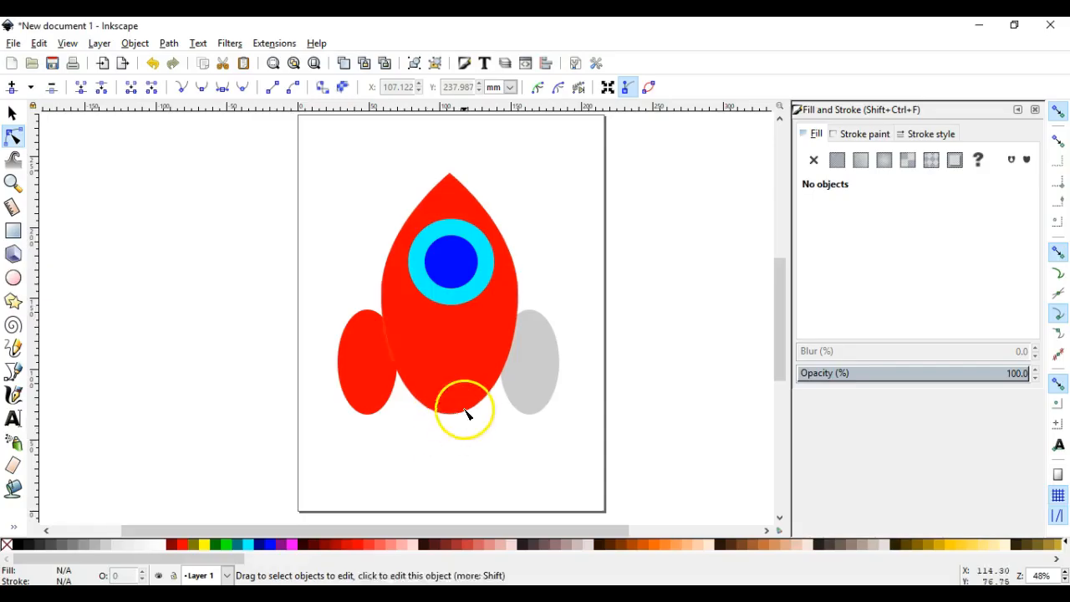
- Draw a blue rectangle about 106 × 35 mm across the base of the rocket body
click(13, 231)
drag(368, 404, 470, 427)
click(16, 116)
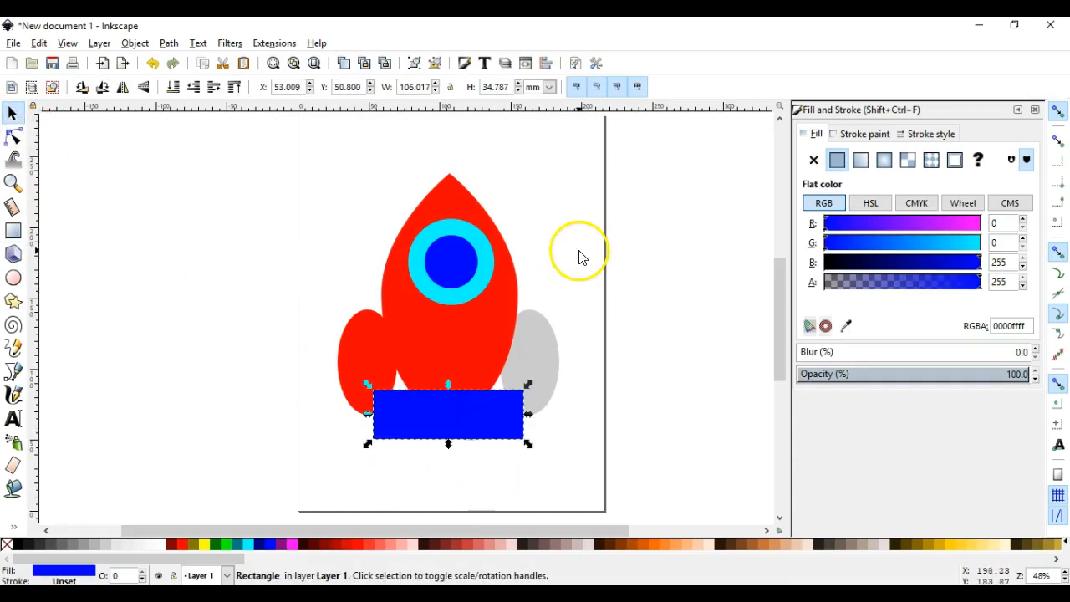
- Cut off the rocket body's base by subtracting the blue rectangle from it with Path Difference, checking the tutorial's Step 2 for the command
shift+click(511, 312)
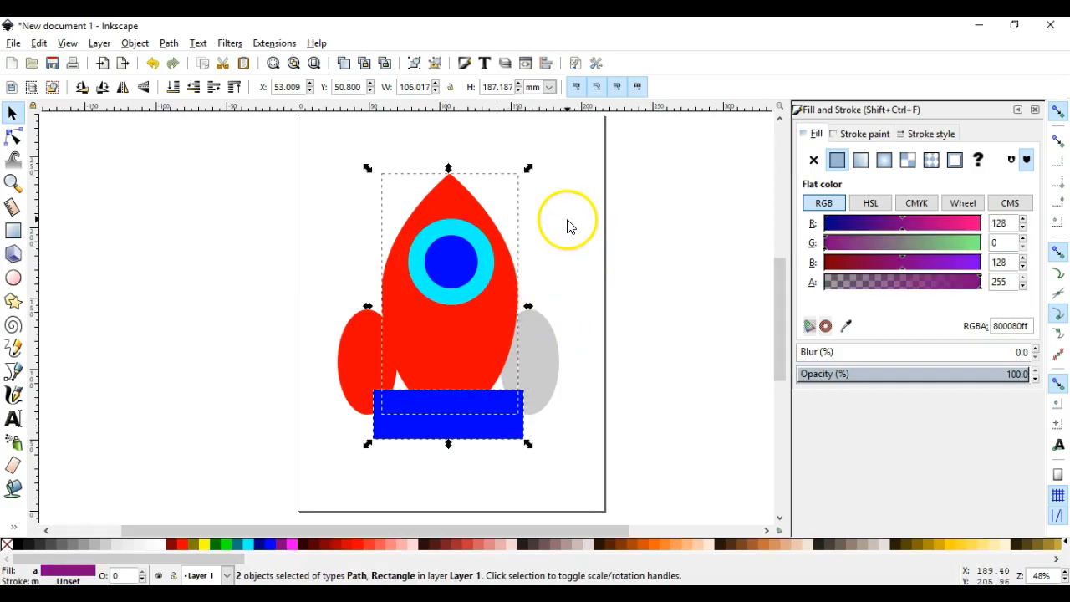
key(alt+Tab)
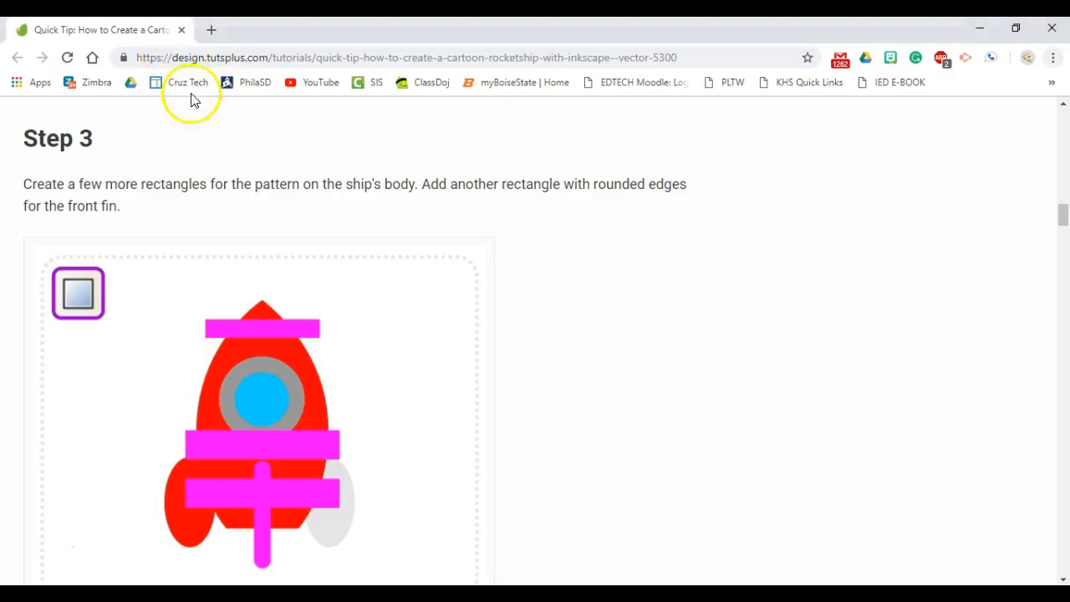
scroll(209, 226, up, 6)
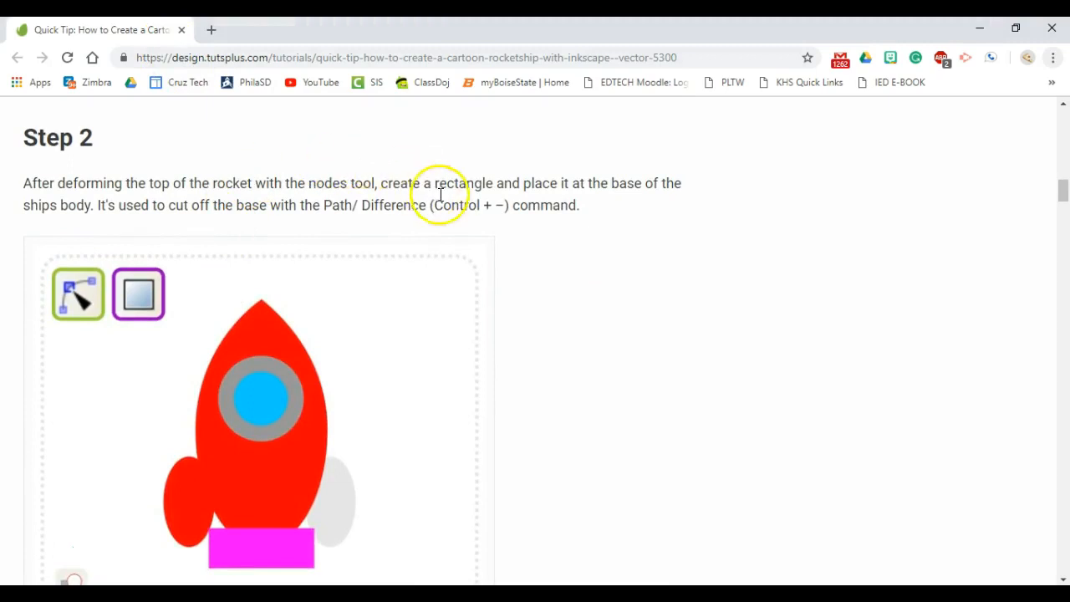
drag(458, 205, 476, 206)
key(alt+Tab)
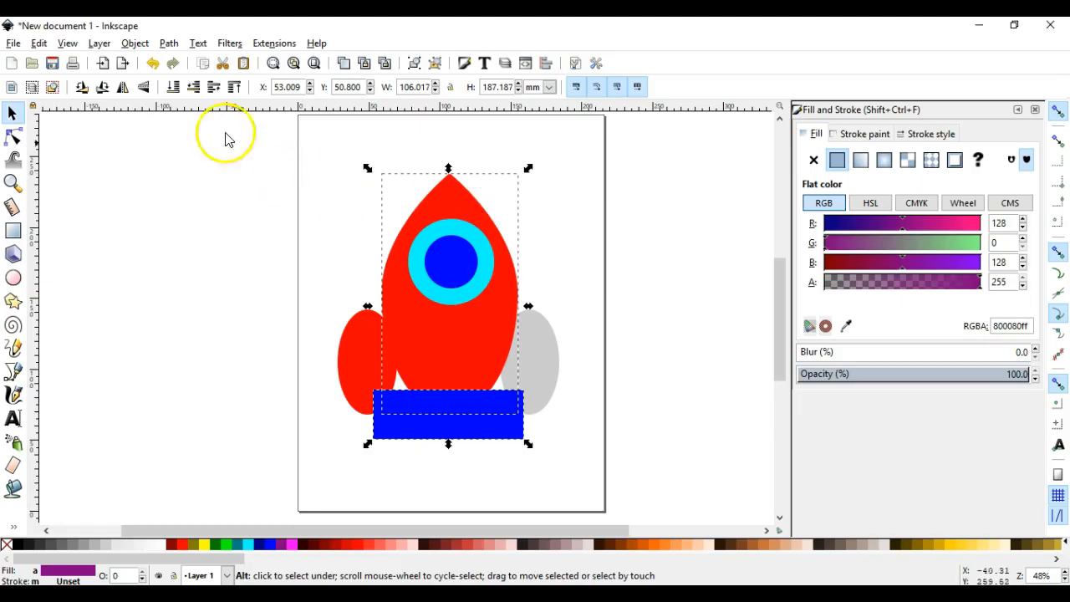
click(138, 45)
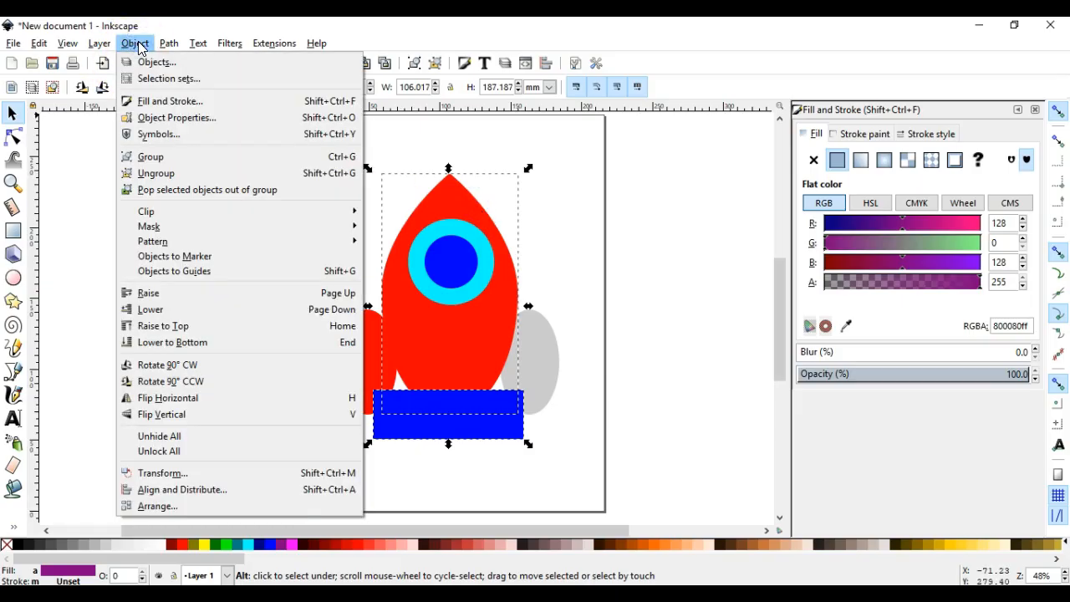
click(170, 46)
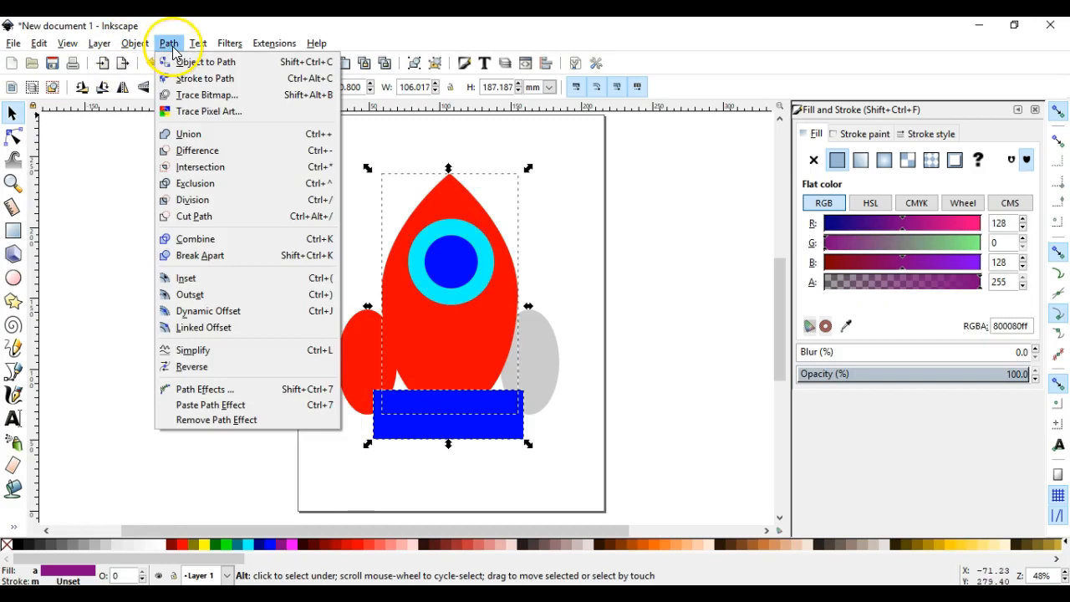
click(202, 150)
click(594, 240)
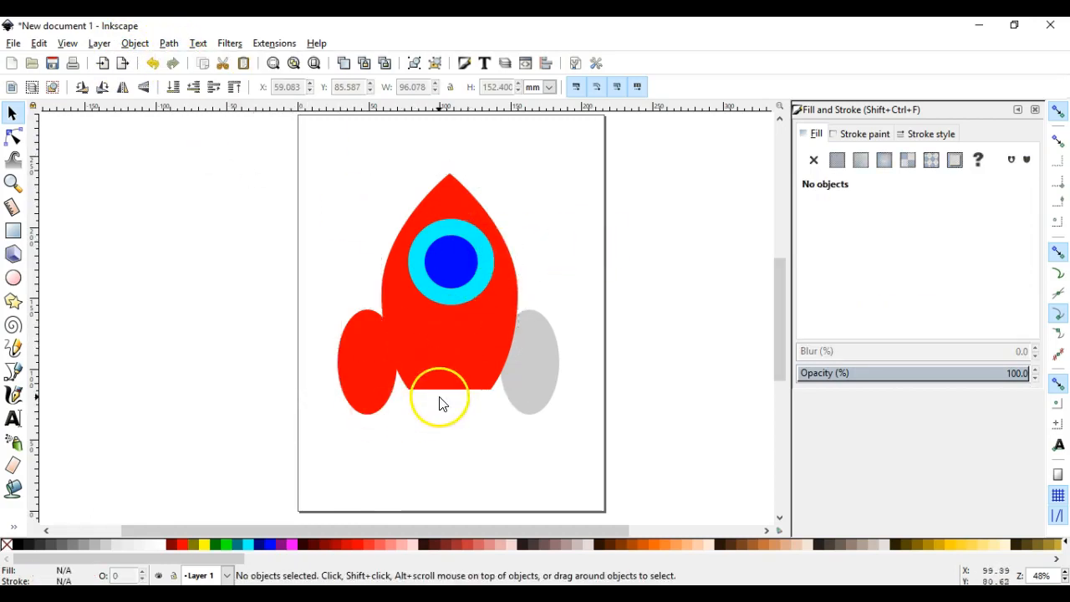
- Examine the tutorial's Step 3 on stripe rectangles and the rounded front fin, look ahead at Step 4's image, and return to Inkscape
scroll(497, 385, down, 4)
scroll(494, 382, up, 4)
key(alt+Tab)
scroll(490, 382, down, 1)
scroll(454, 393, down, 5)
scroll(454, 393, down, 1)
scroll(453, 393, up, 1)
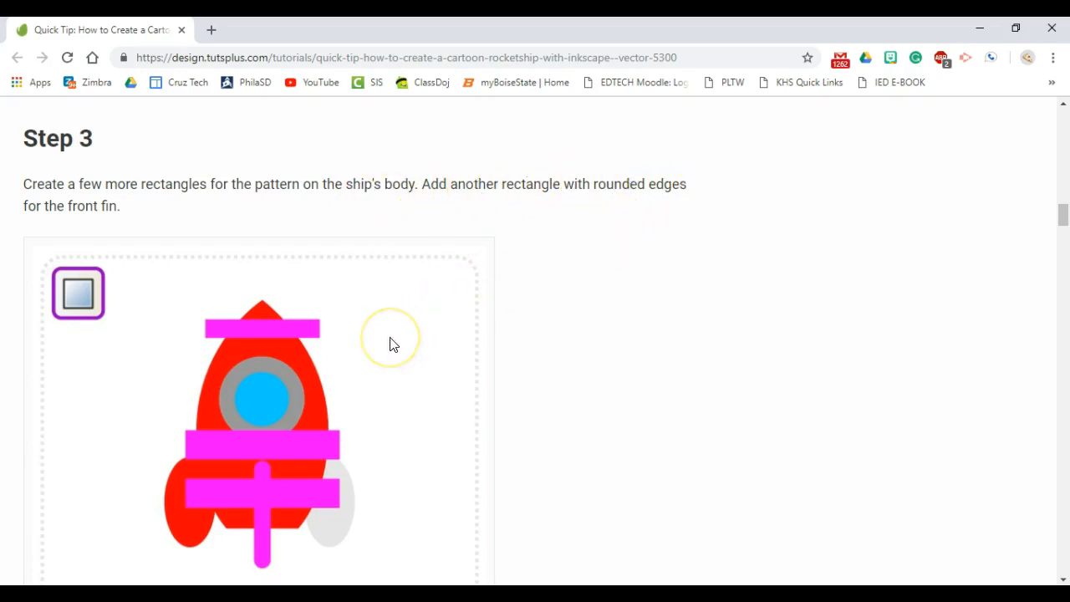
scroll(393, 344, down, 1)
click(224, 431)
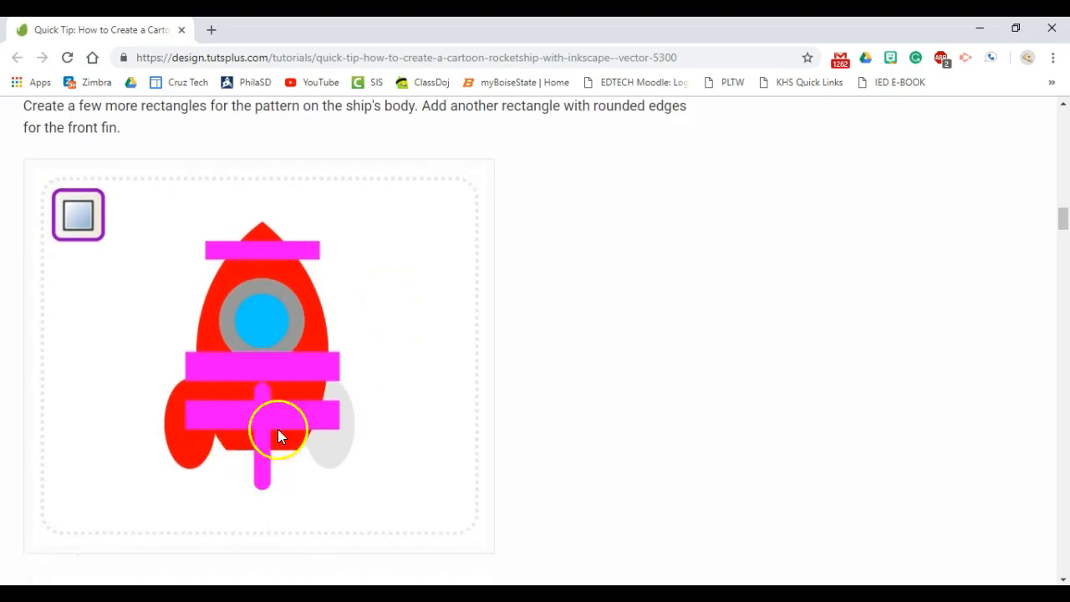
scroll(324, 405, down, 8)
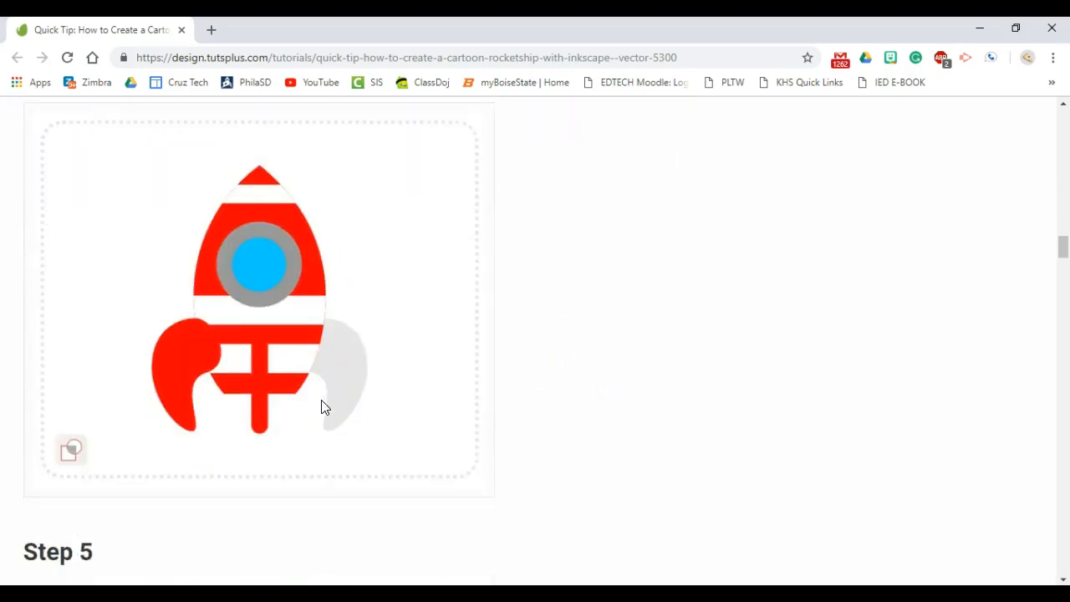
scroll(324, 408, up, 5)
scroll(325, 408, up, 1)
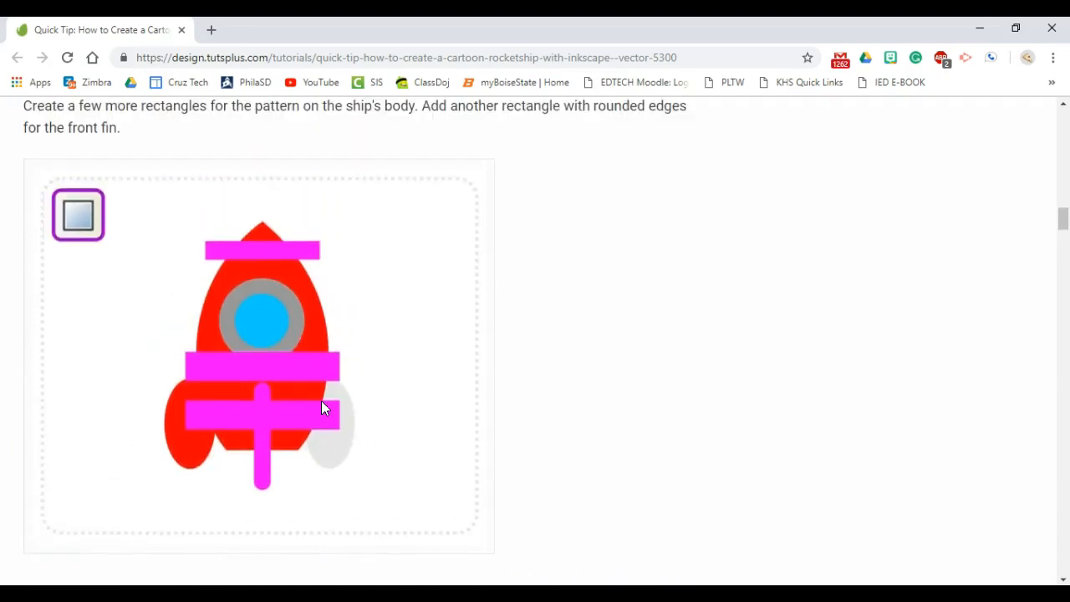
key(alt+Tab)
- Draw a vertical rectangle about 19 × 108 mm beside the page and a horizontal bar about 243 × 20 mm across the rocket
key(r)
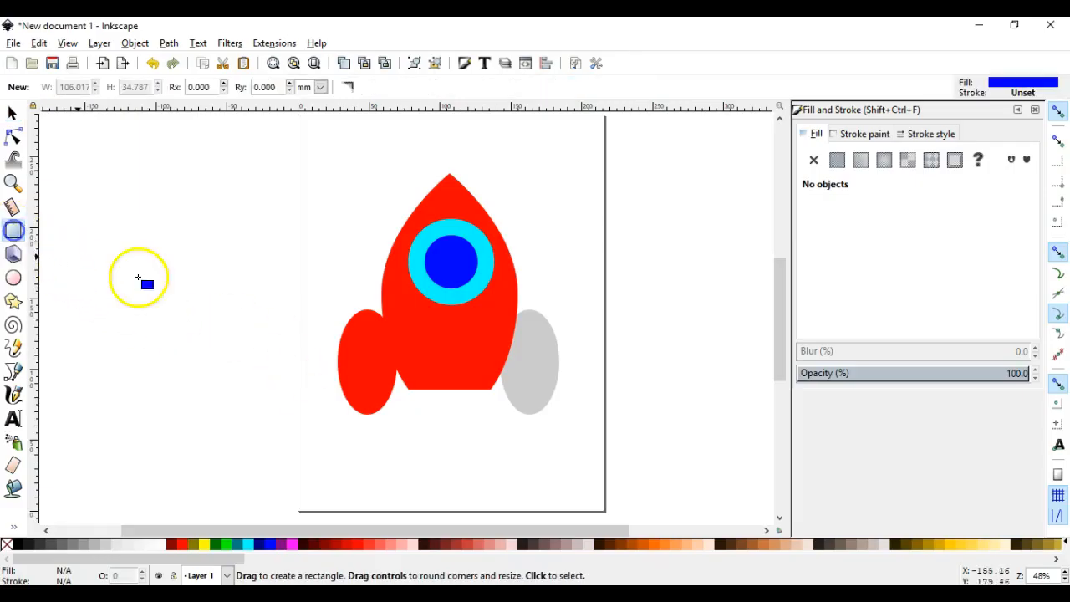
drag(220, 274, 247, 426)
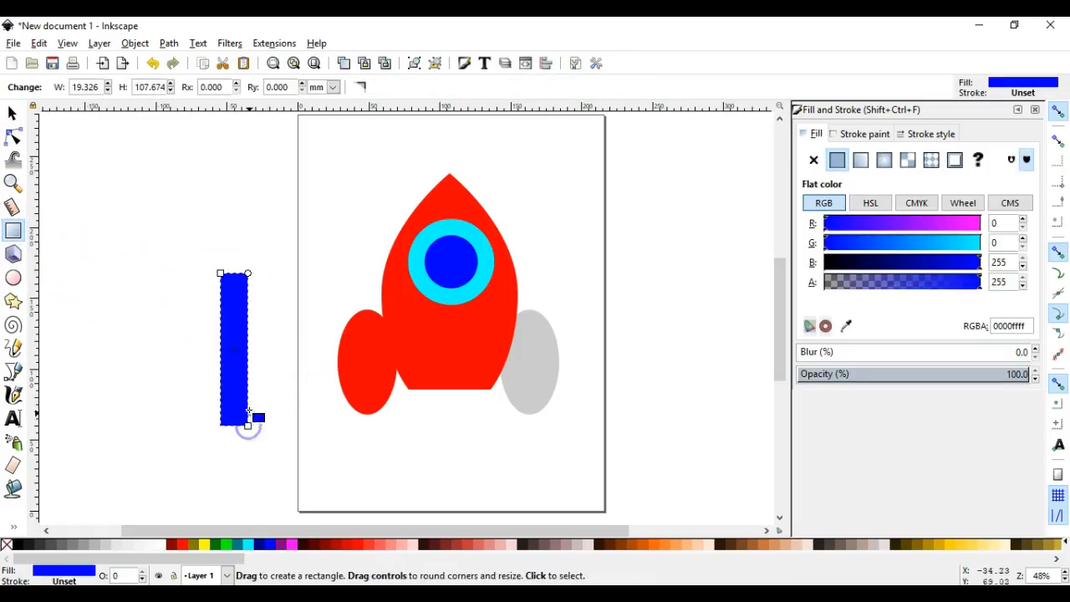
drag(265, 241, 510, 267)
drag(607, 263, 610, 267)
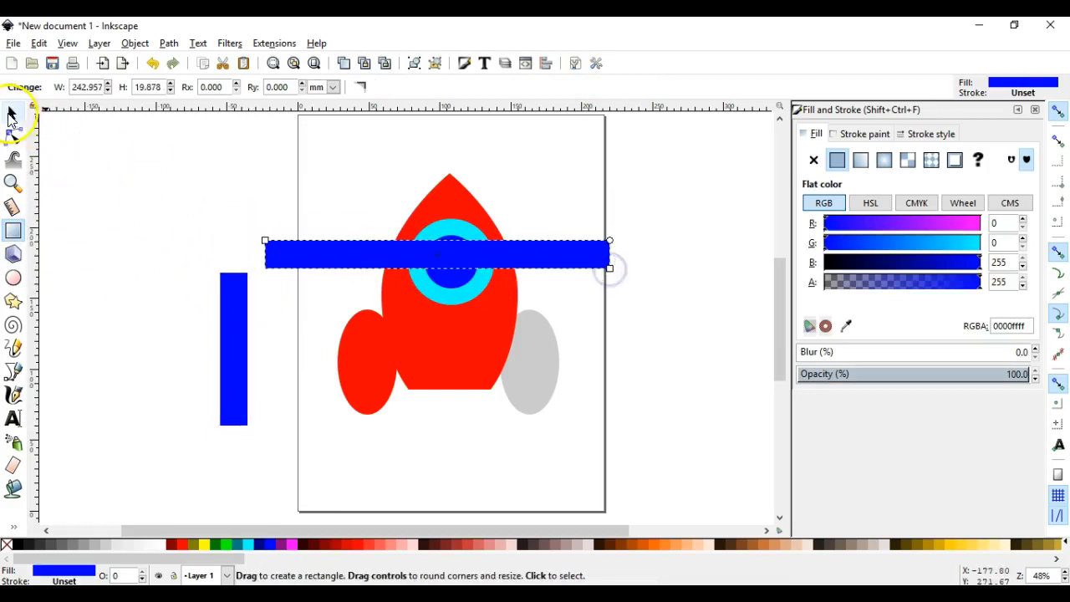
- Fill the horizontal bar magenta, resize it to about 86 × 10 mm and place it as a stripe across the rocket's nose
click(10, 114)
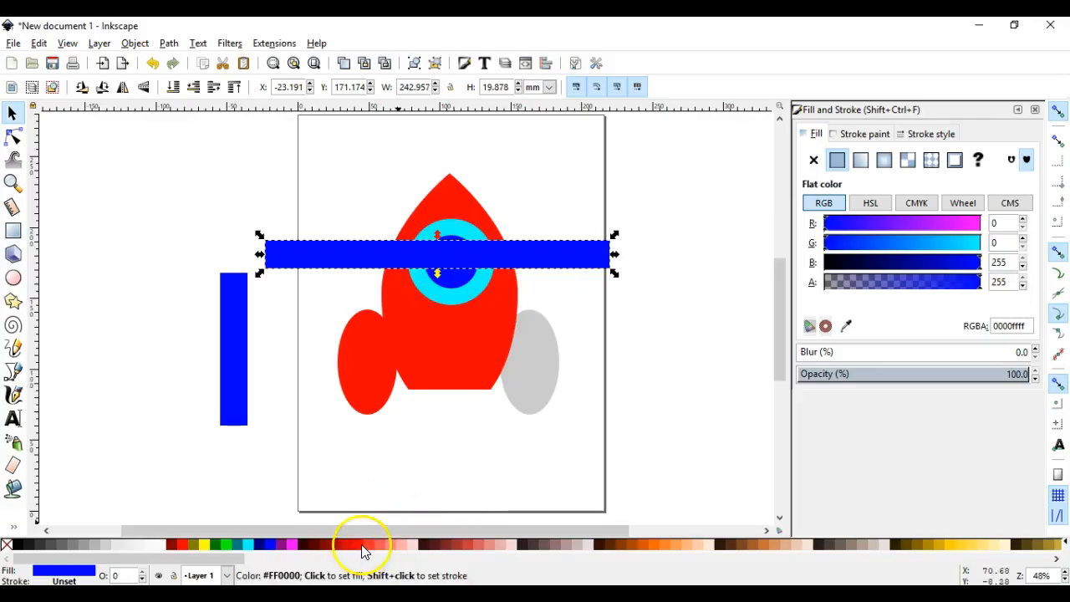
click(291, 544)
drag(530, 262, 576, 228)
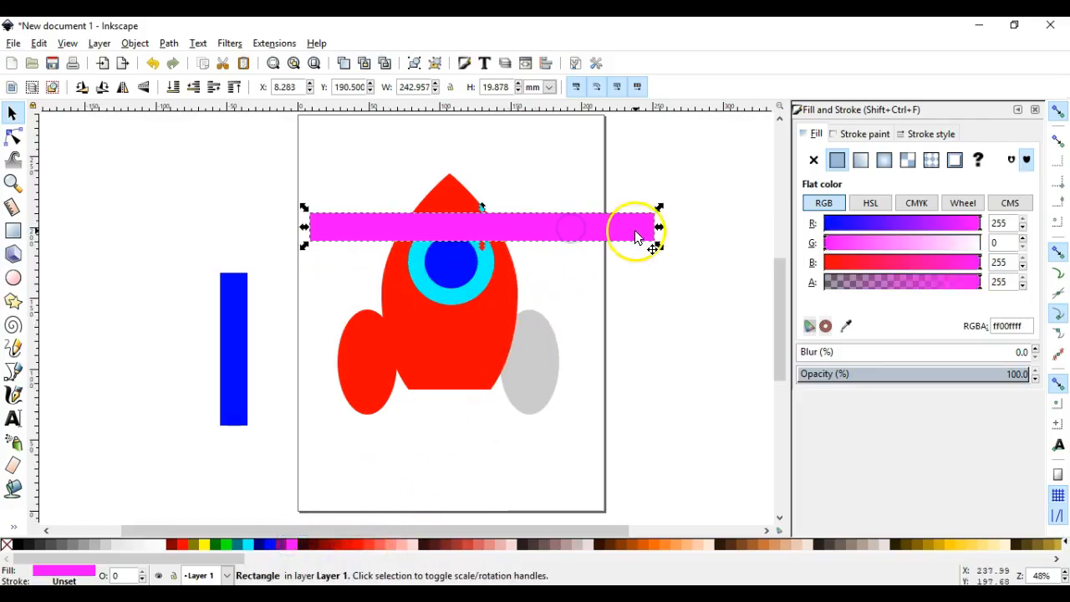
drag(659, 227, 520, 234)
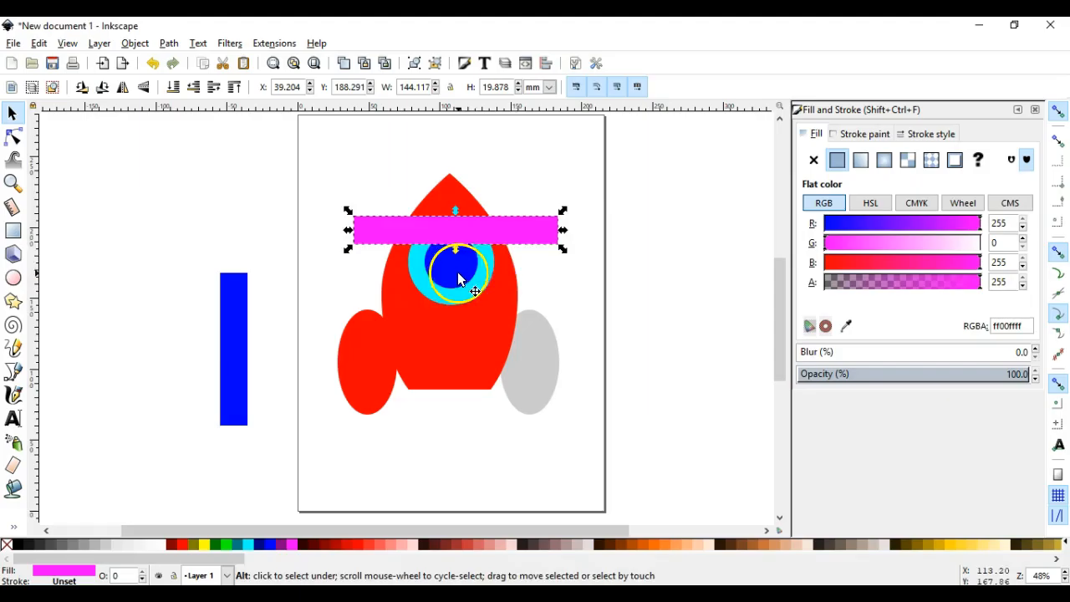
drag(525, 229, 527, 210)
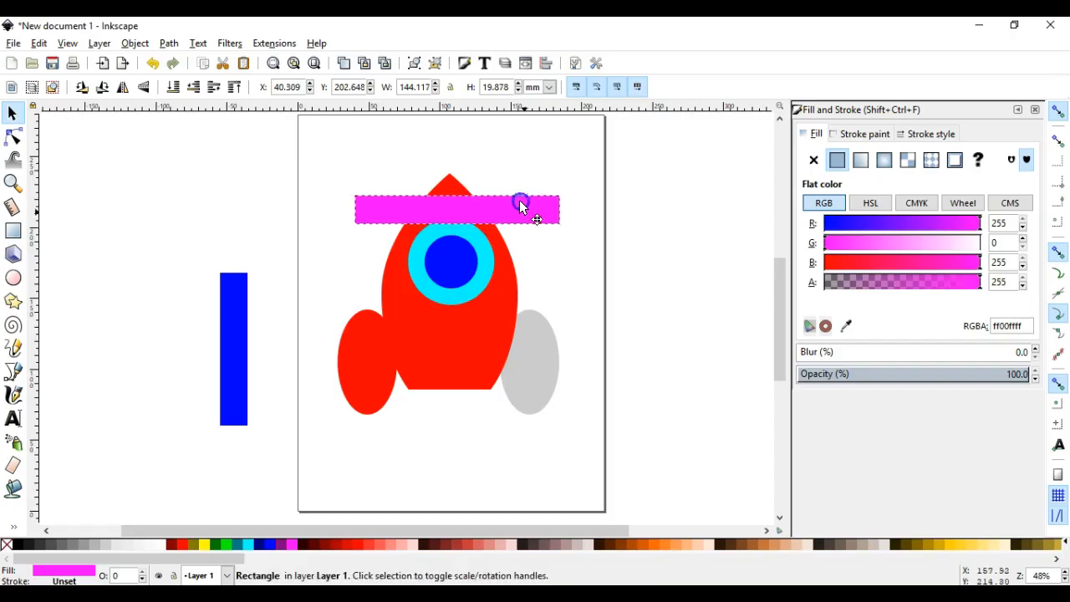
drag(528, 209, 477, 203)
drag(413, 219, 414, 206)
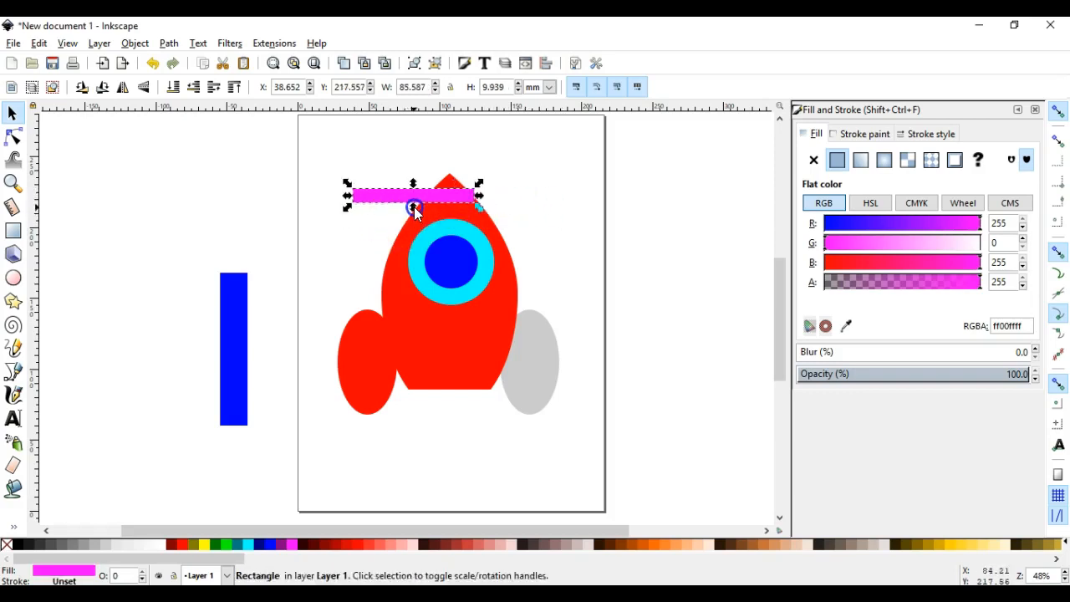
click(458, 208)
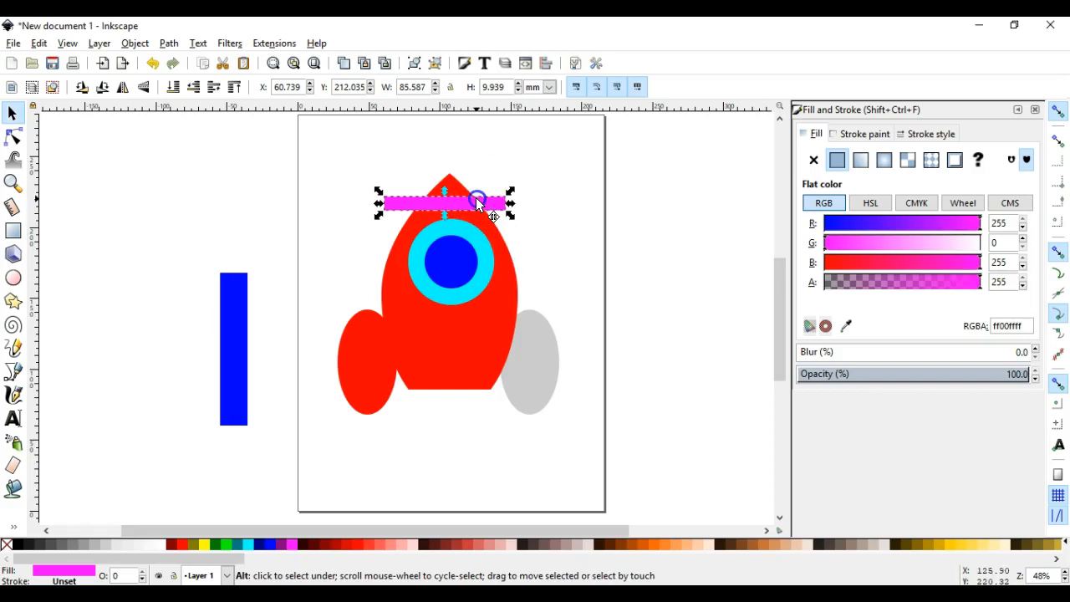
- Duplicate the nose stripe and place the copy below the round window, enlarged to about 117 × 15 mm
drag(477, 199, 506, 328)
key(ctrl+d)
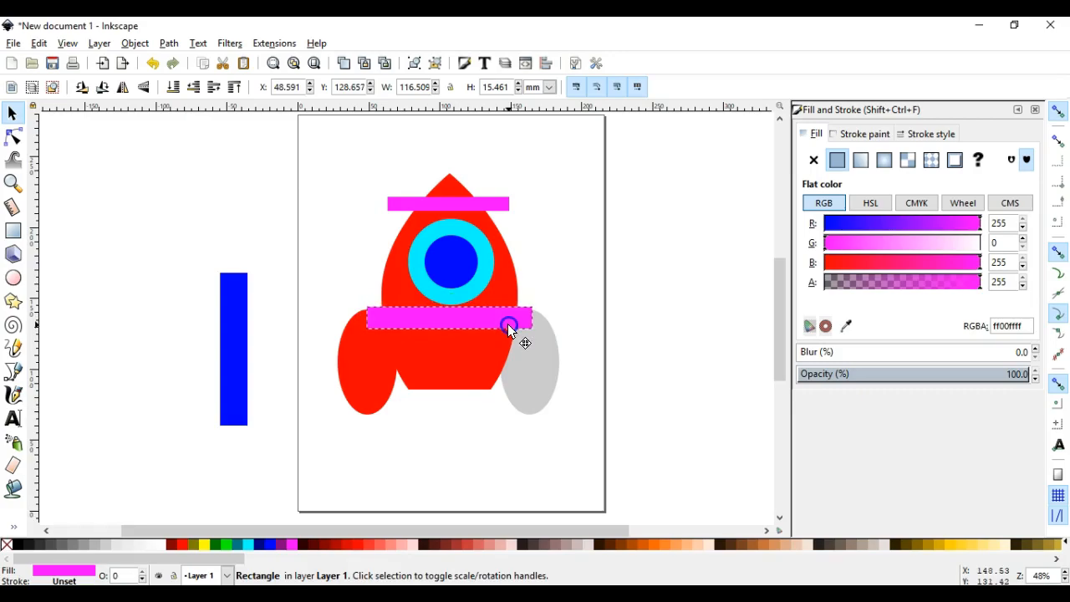
key(alt+Tab)
key(alt+Tab)
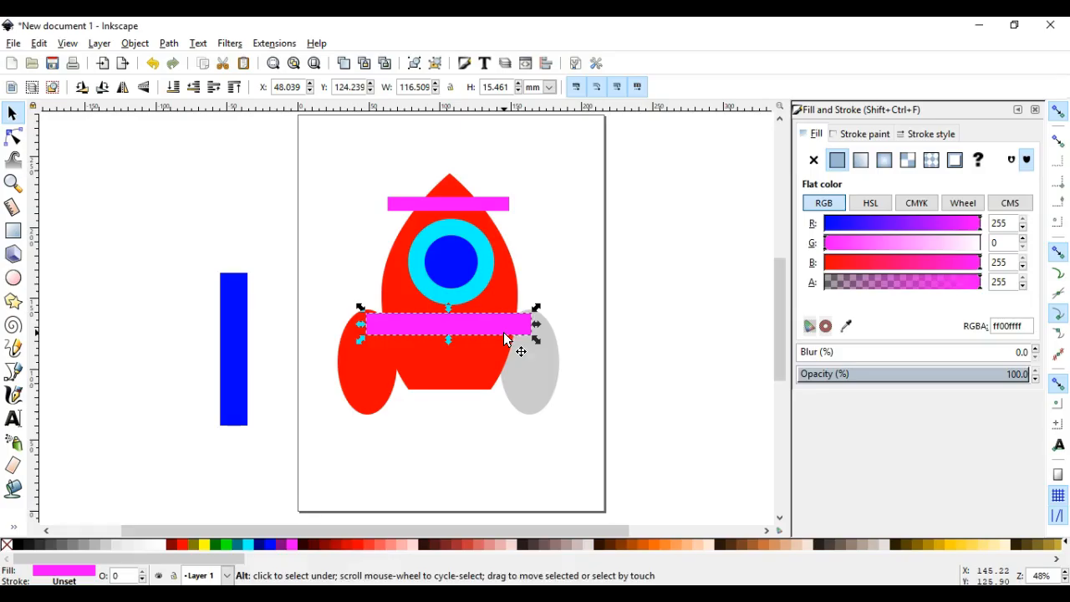
- Duplicate the wide magenta stripe and place the copy a short gap below it on the rocket body
key(ctrl+d)
mouse_move(509, 329)
mouse_down()
mouse_move(507, 365)
mouse_move(532, 351)
mouse_move(510, 328)
mouse_up()
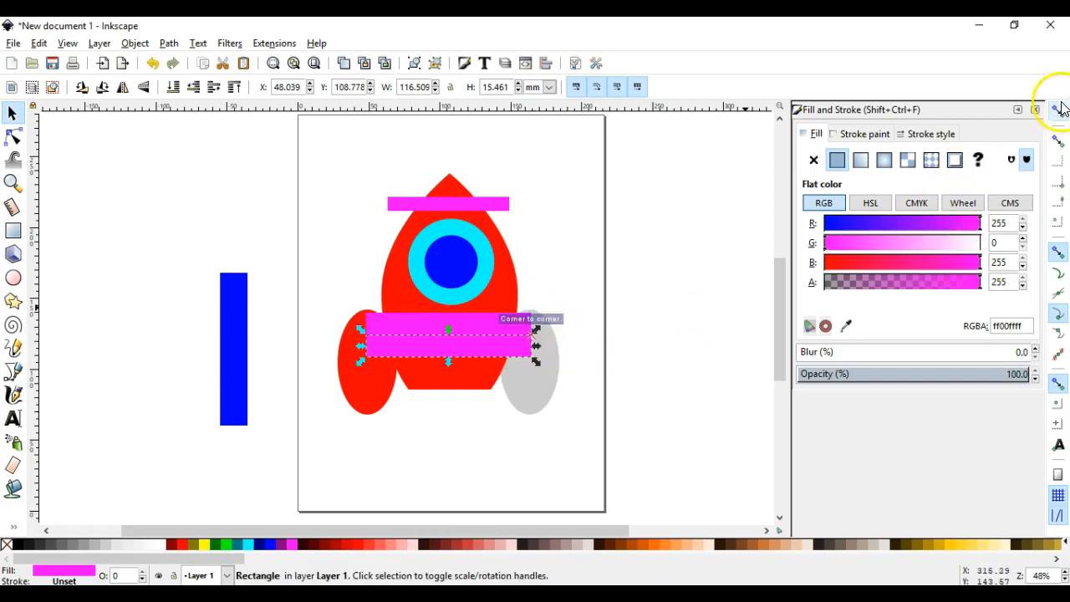
drag(490, 354, 491, 368)
- Move the vertical blue rectangle to the centre of the rocket's base, fully round its ends and fill it magenta
click(222, 353)
drag(228, 355, 454, 387)
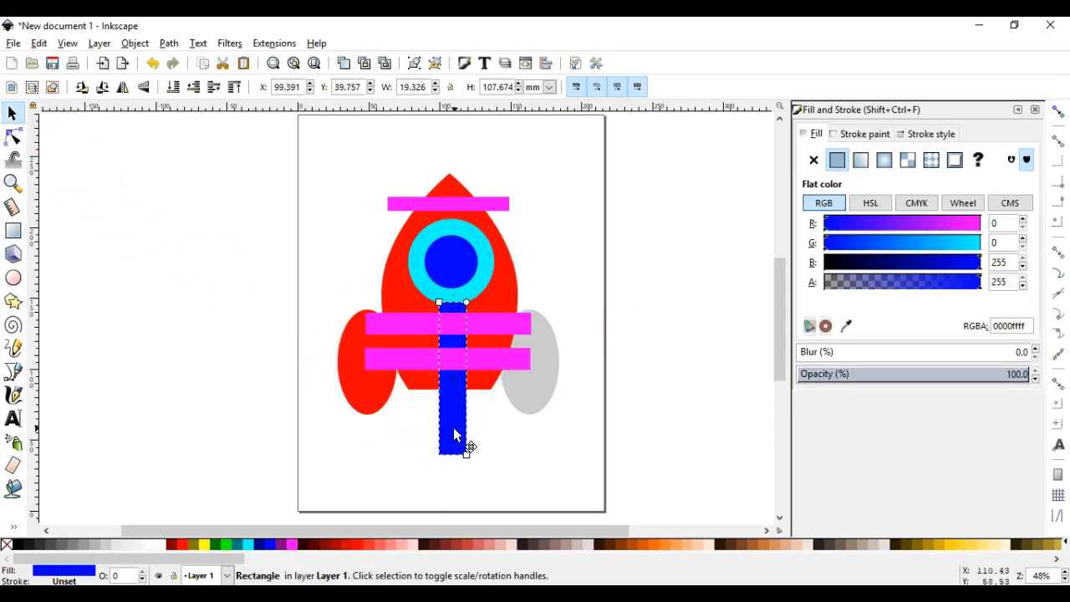
key(r)
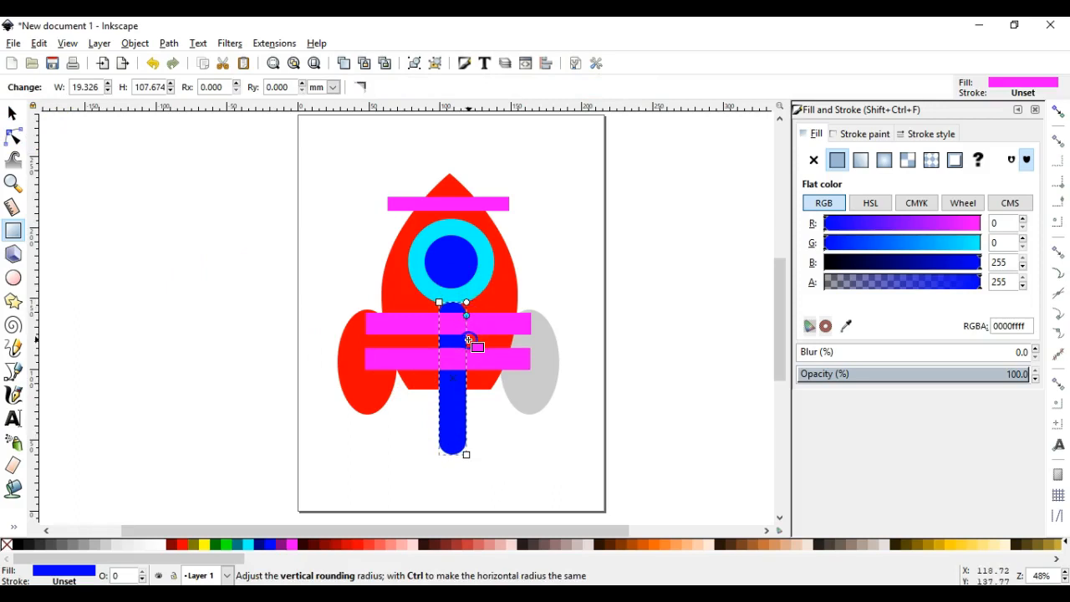
click(12, 112)
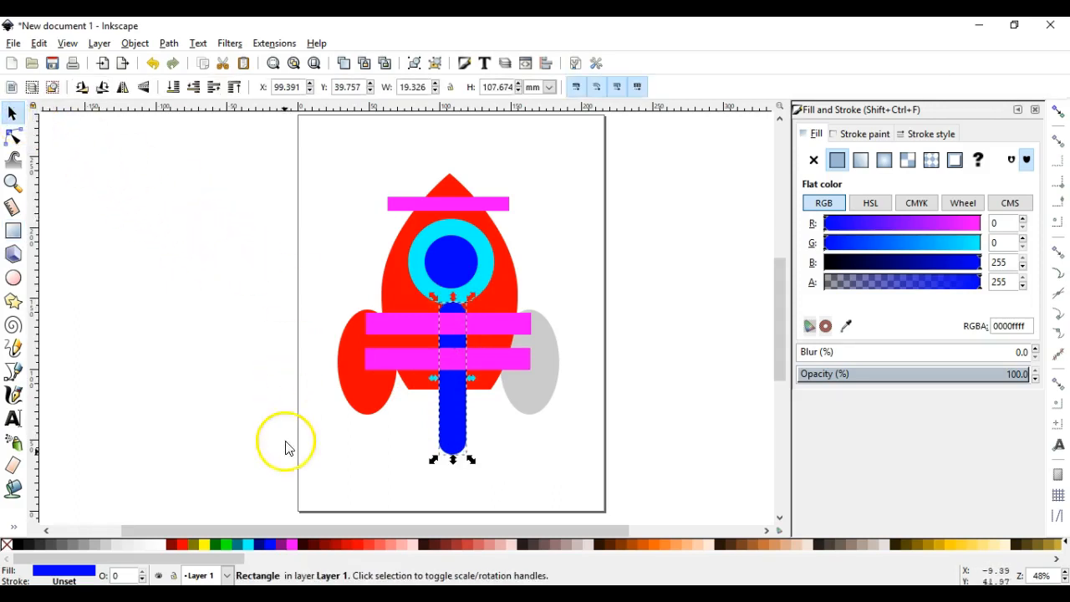
click(291, 544)
click(248, 285)
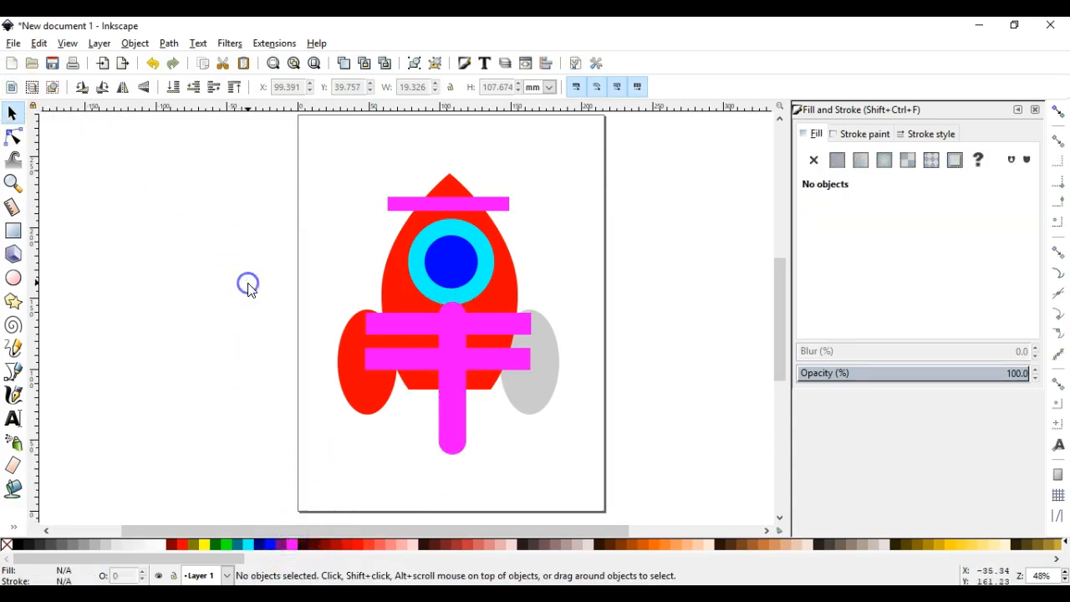
- Scale the rounded front fin to about 12 × 71 mm and centre it over the body's base, comparing it with the tutorial image
key(alt+Tab)
key(alt+Tab)
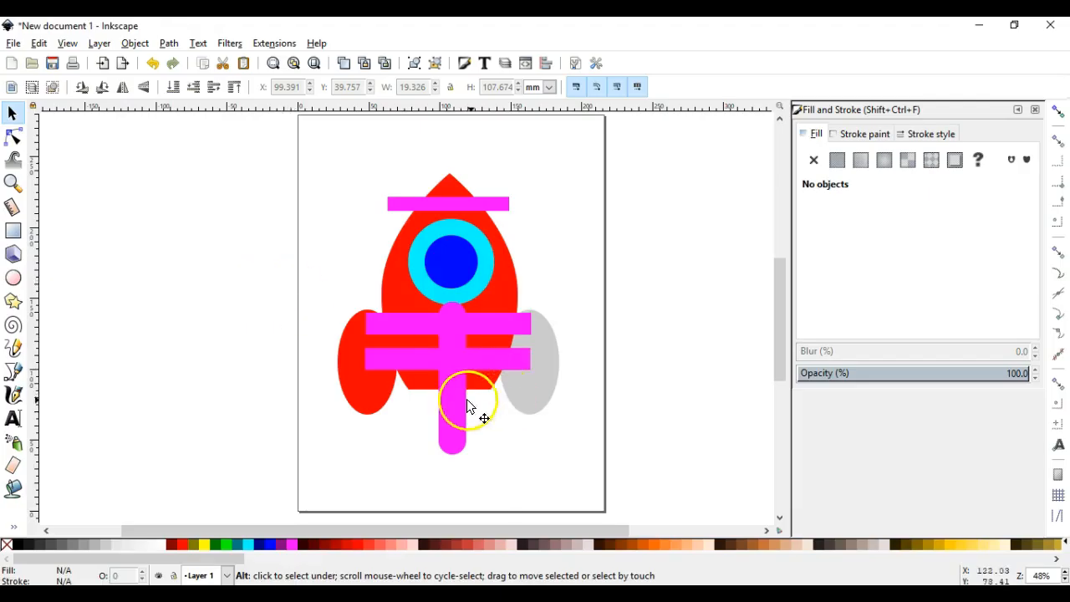
key(alt+Tab)
key(alt+Tab)
click(467, 407)
mouse_move(467, 406)
mouse_down()
mouse_move(464, 439)
mouse_move(458, 413)
mouse_up()
drag(446, 495, 458, 418)
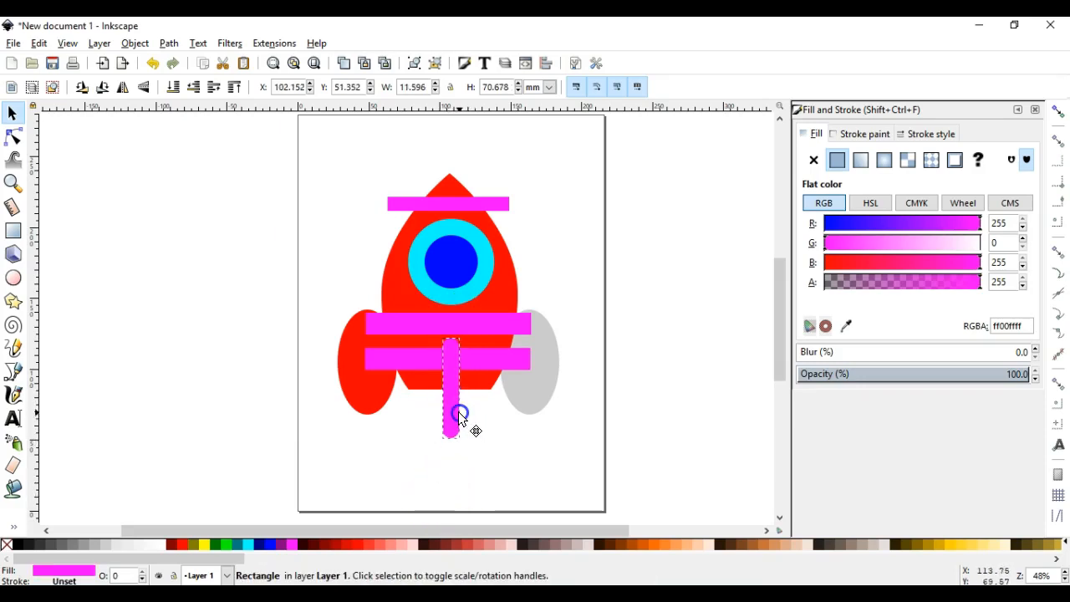
- Read the tutorial's Step 4 on intersecting a body copy with the rectangles, examine its image, and return to Inkscape
key(alt+Tab)
key(alt+Tab)
key(alt+Tab)
scroll(444, 345, down, 1)
scroll(444, 345, down, 5)
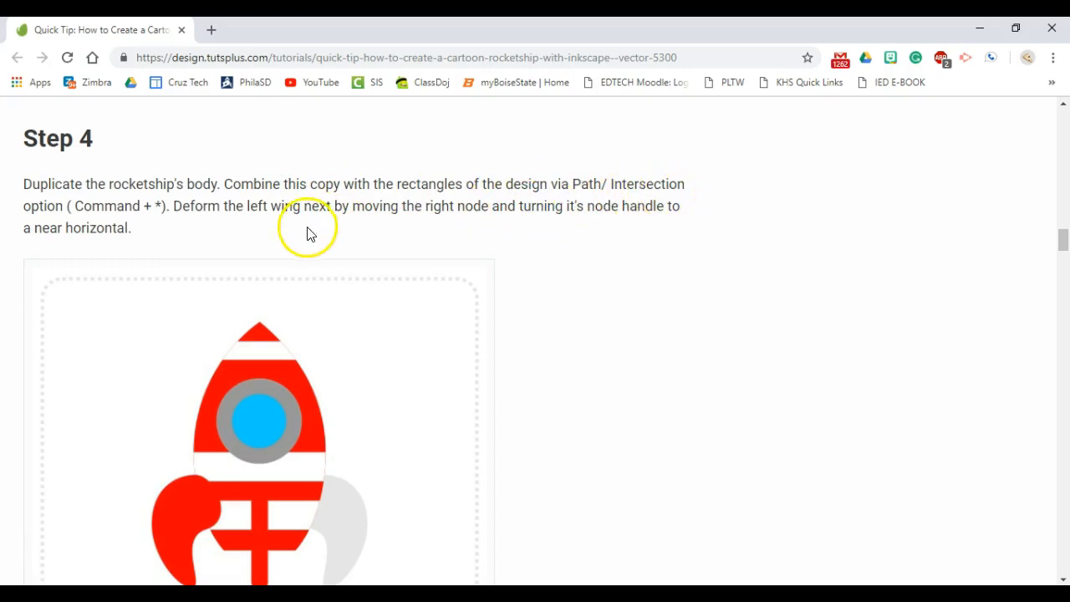
scroll(339, 290, down, 1)
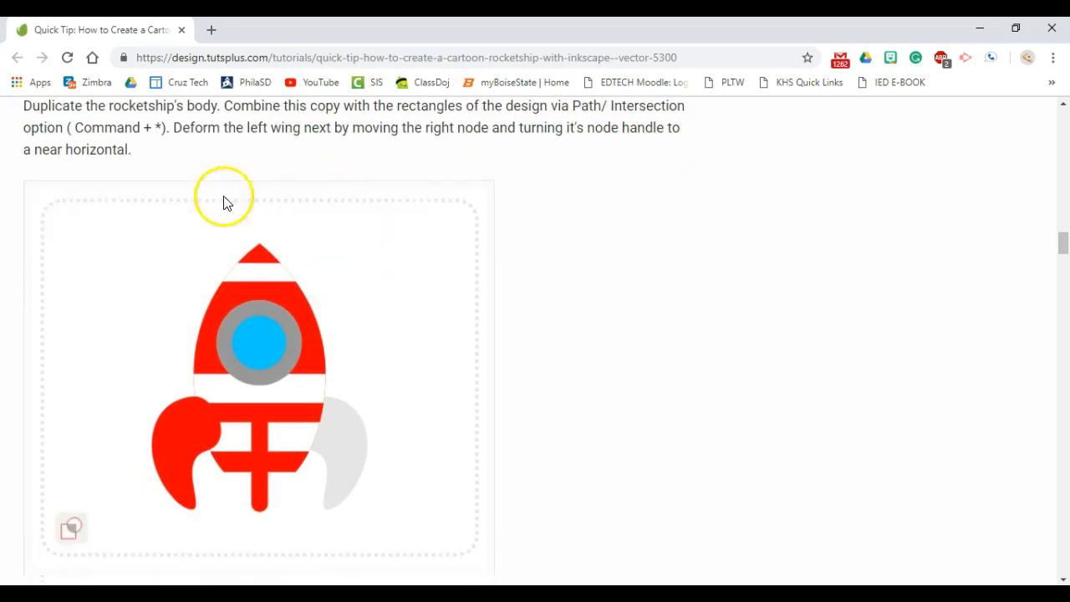
key(alt+Tab)
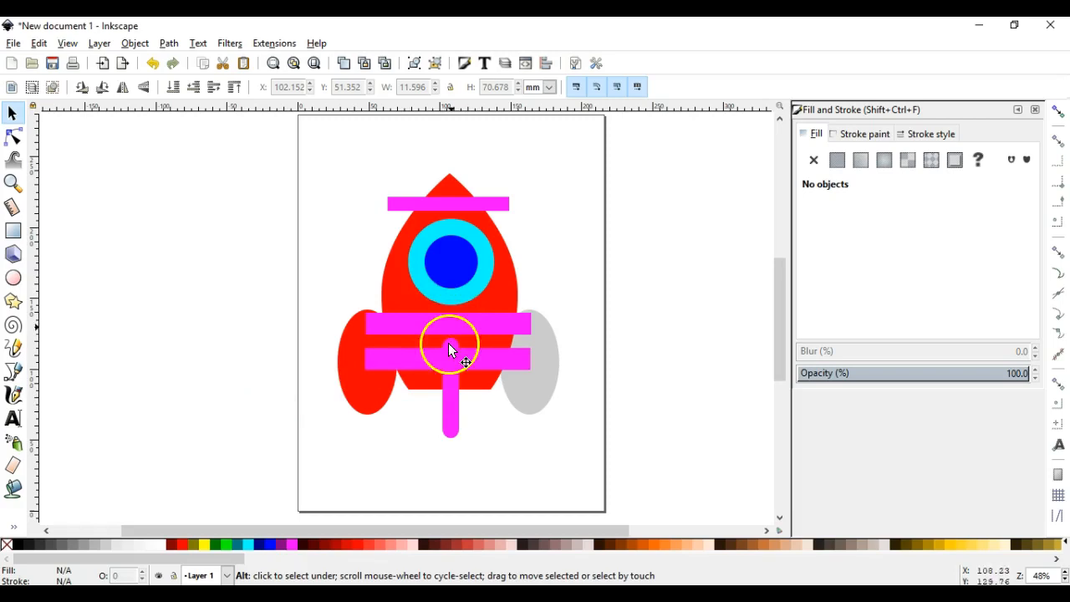
- Duplicate the rocket body in front of the window circles and stripes
click(428, 383)
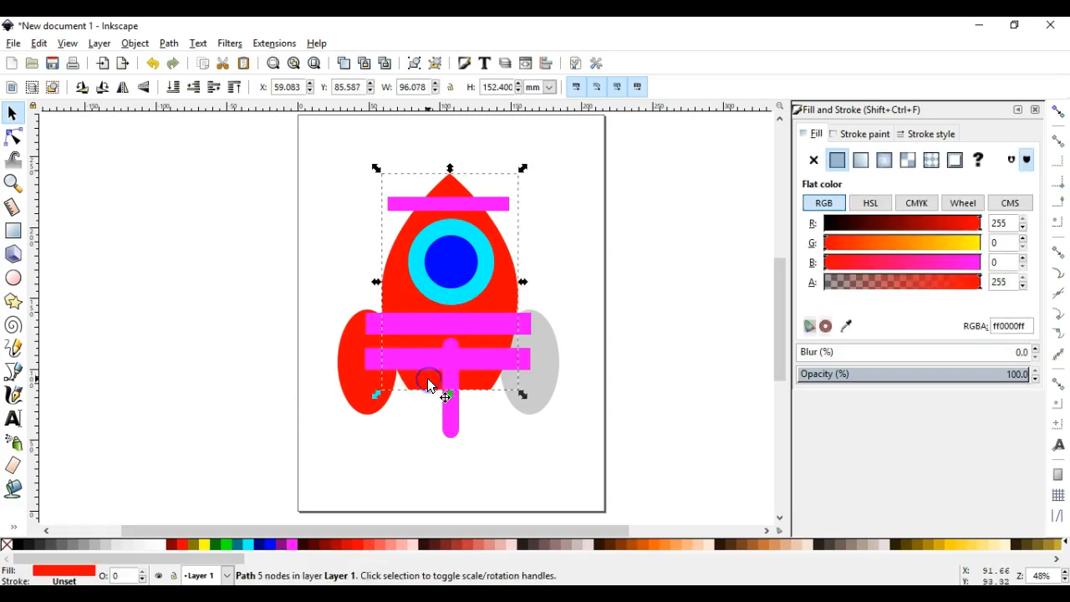
key(Home)
click(597, 255)
click(445, 261)
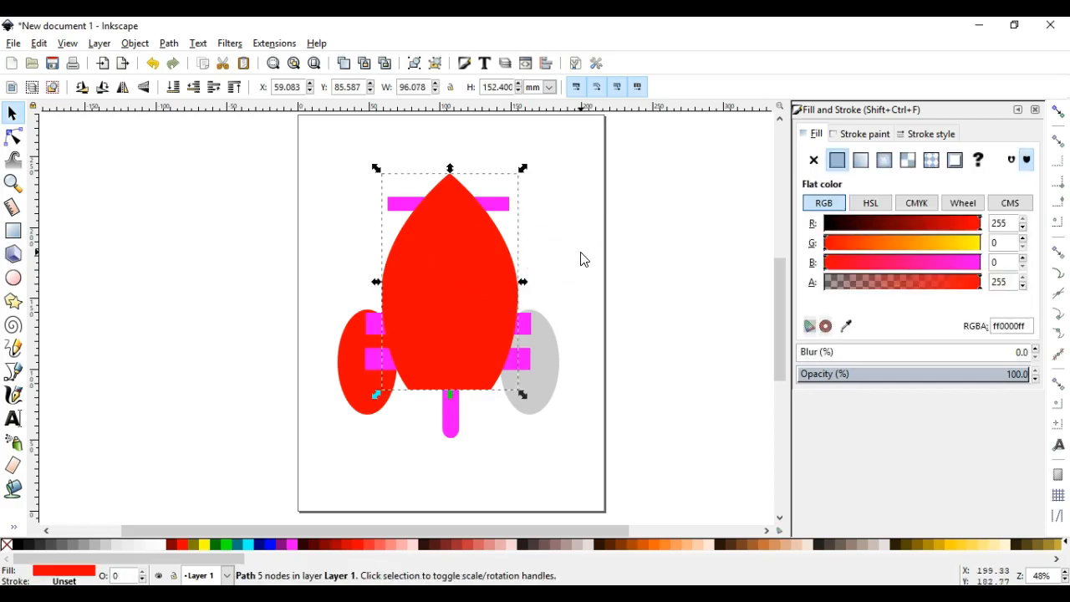
- Try to intersect the duplicated rocket body with all three magenta stripe rectangles at once using Path Intersection
shift+click(374, 358)
shift+click(393, 203)
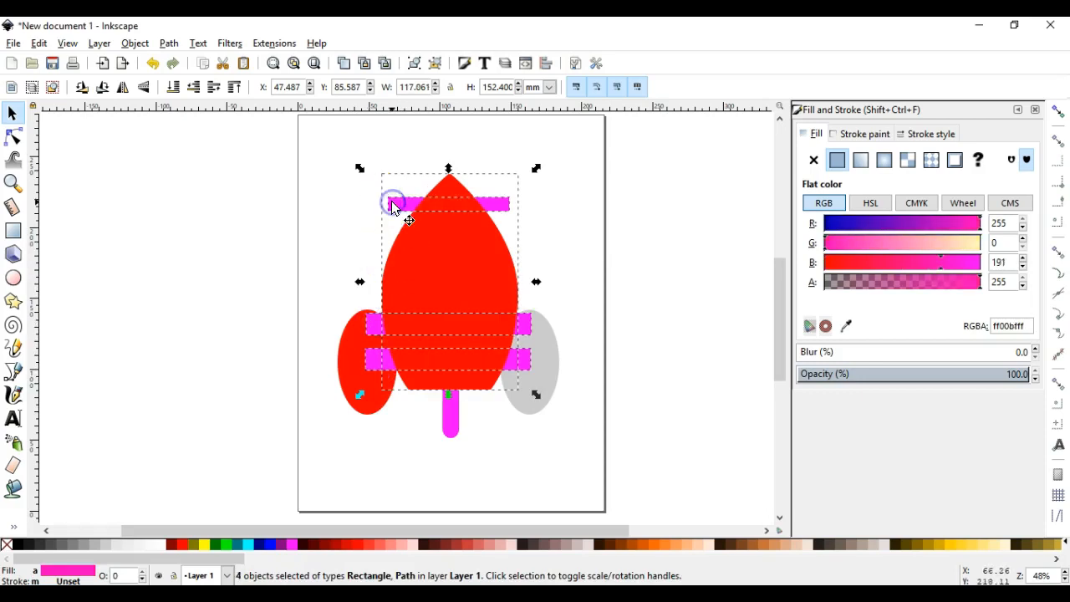
key(alt+Tab)
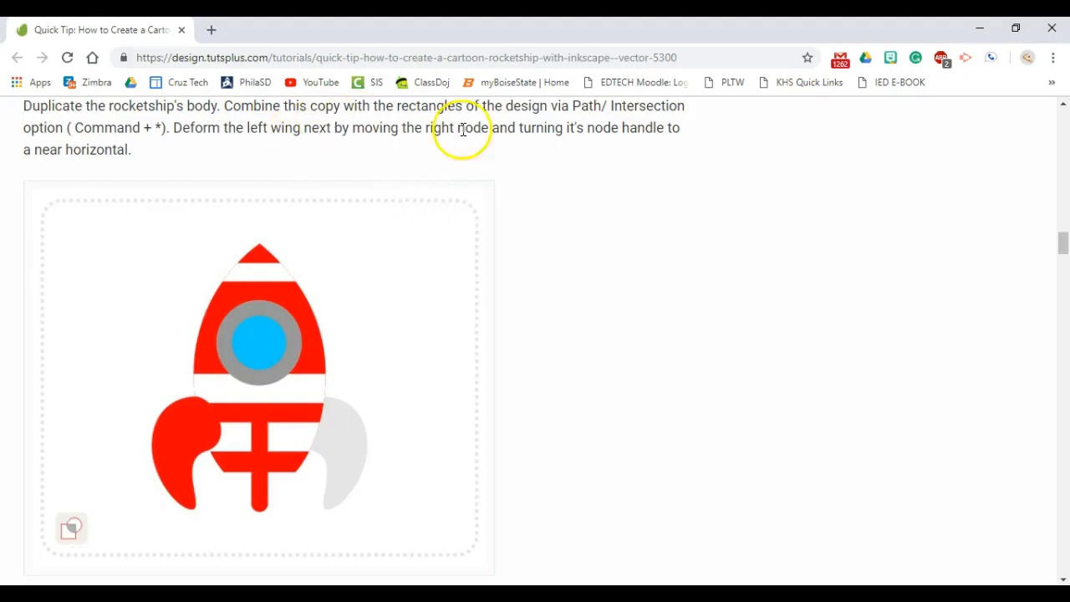
key(alt+Tab)
click(168, 43)
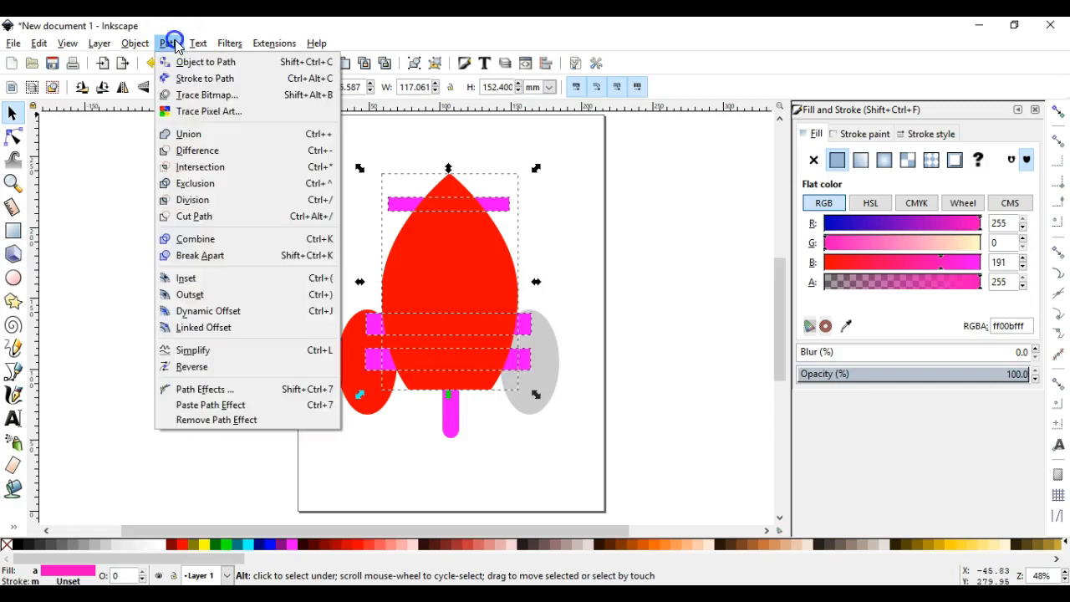
click(194, 167)
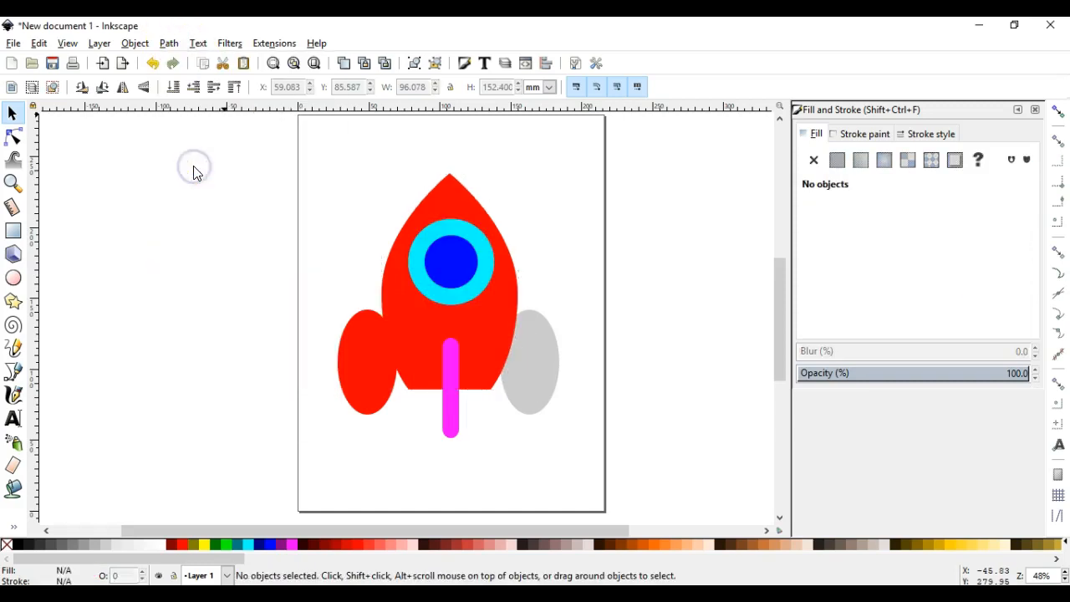
- Inspect the rocket body for the stripes, and undo the Path Intersection and the body duplication
click(454, 210)
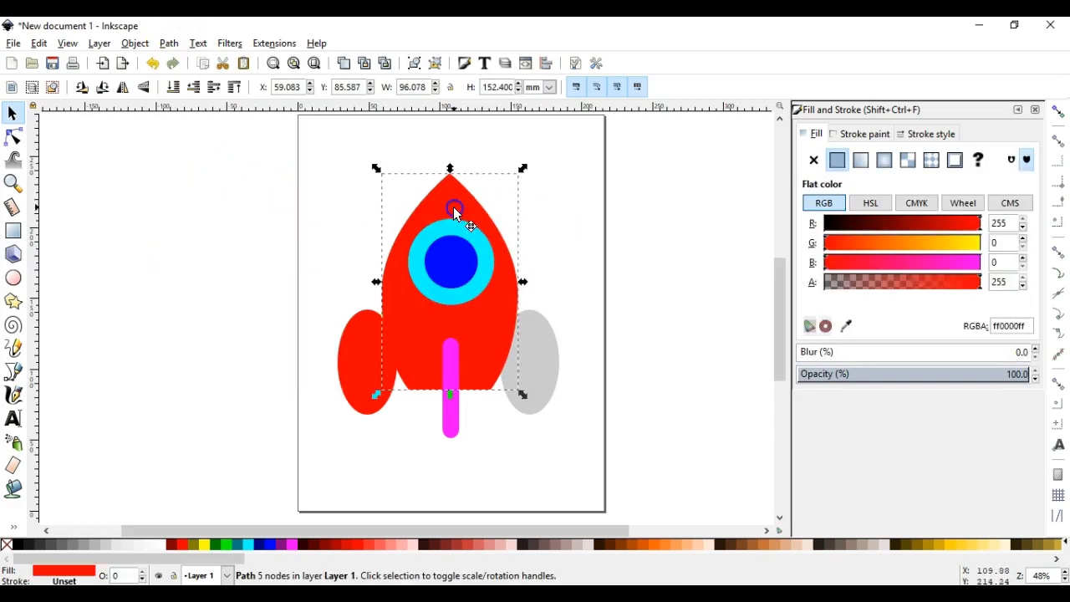
key(n)
click(520, 209)
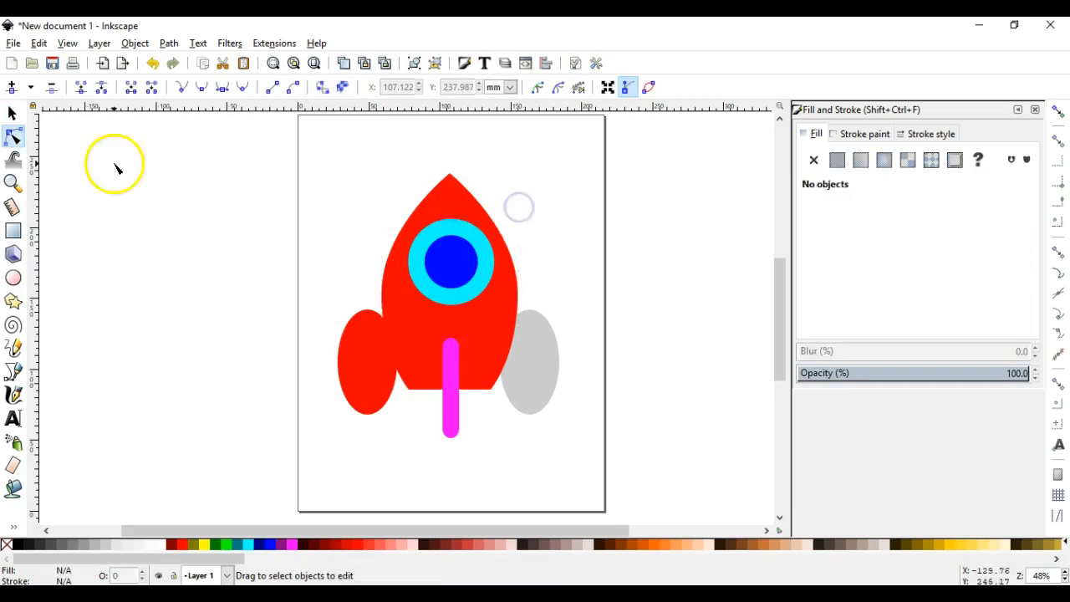
click(12, 112)
click(452, 218)
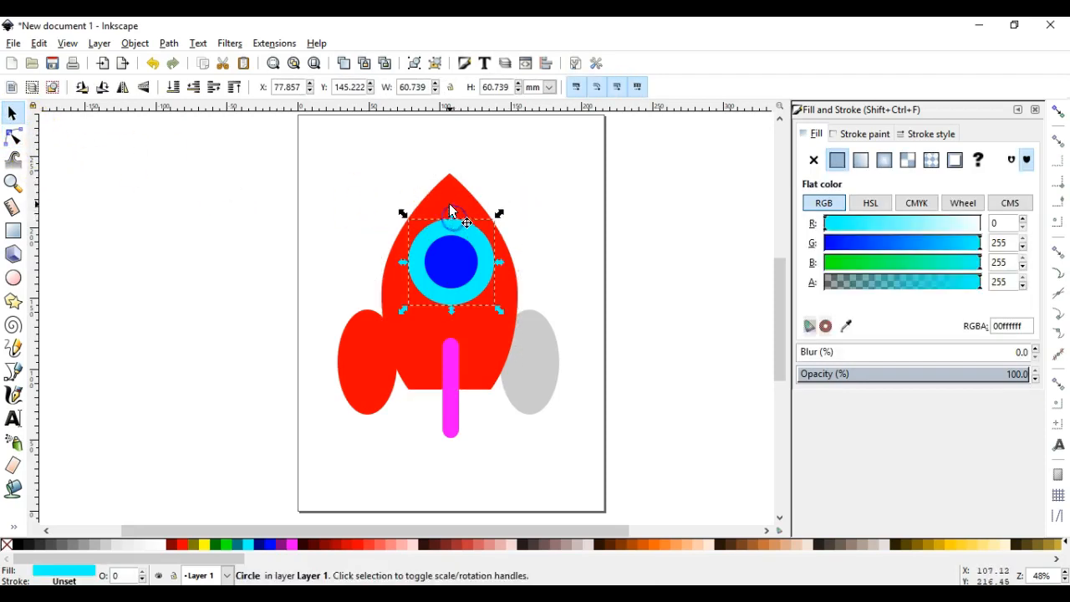
click(450, 208)
key(ctrl+z)
key(ctrl+z)
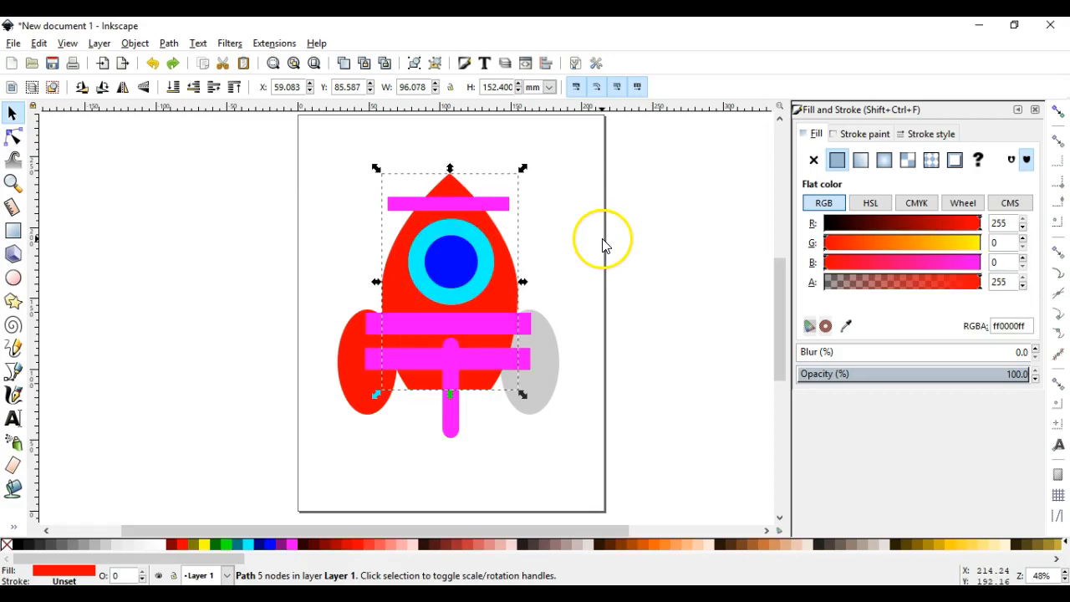
- Reread the tutorial's Step 4 instructions on combining the body copy with the rectangles, and return to Inkscape
key(alt+Tab)
key(alt+Tab)
click(596, 238)
key(alt+Tab)
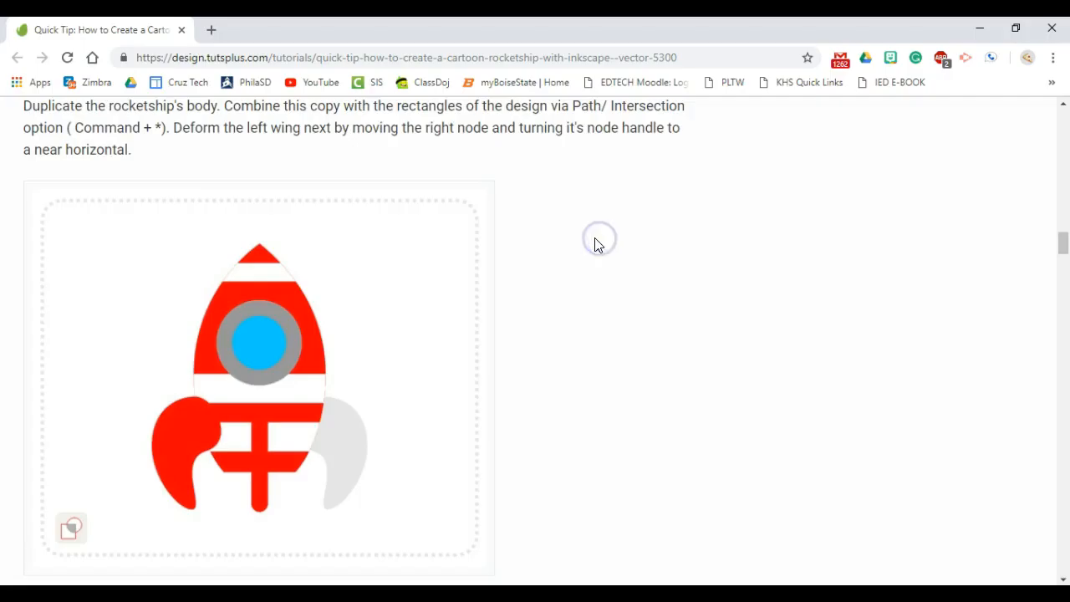
scroll(588, 267, up, 2)
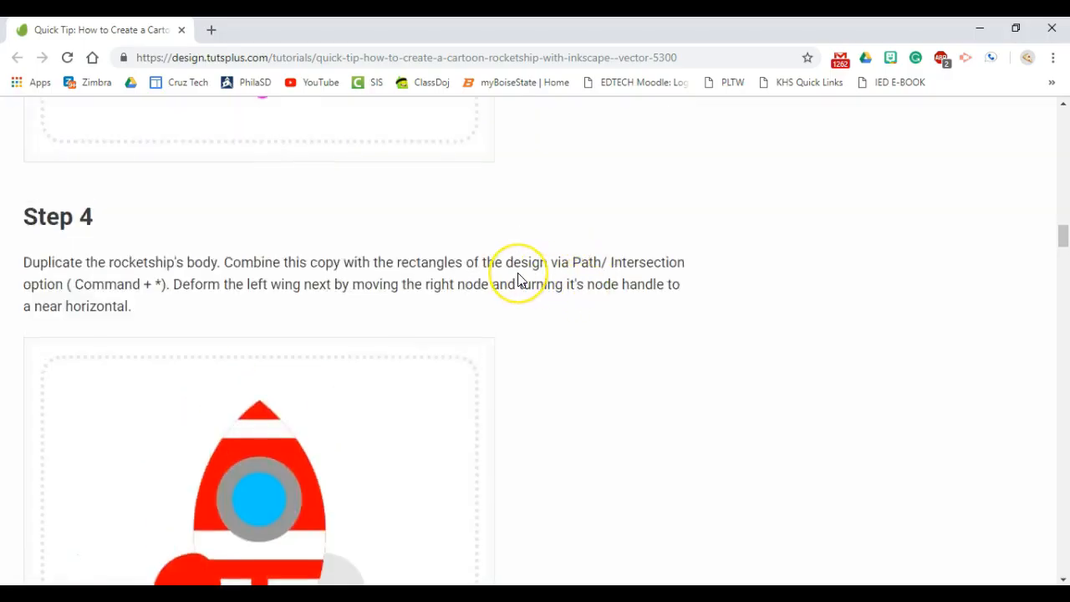
key(alt+Tab)
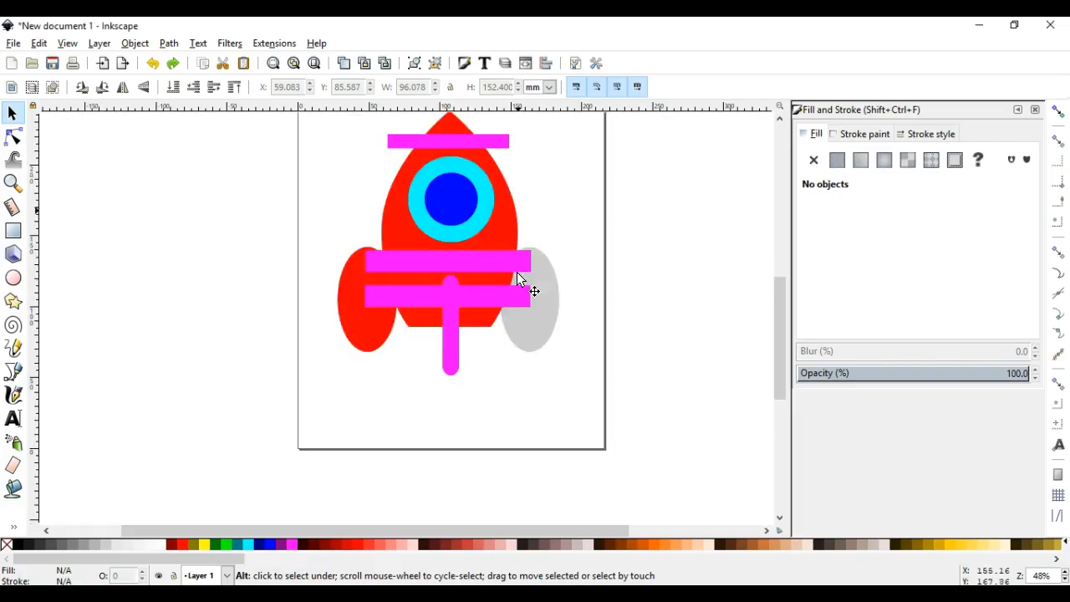
click(468, 203)
shift+click(454, 182)
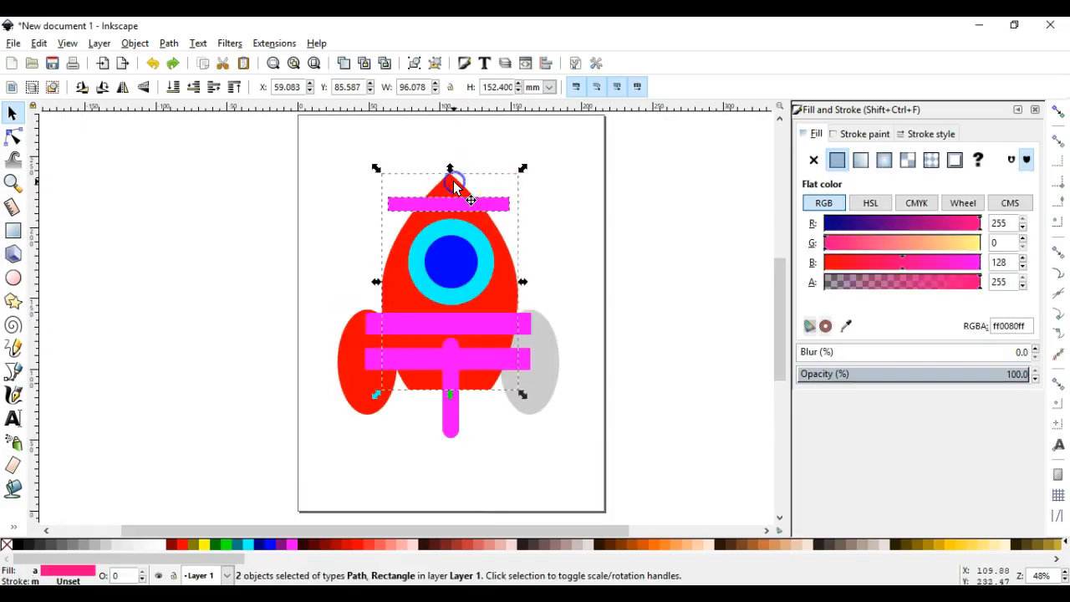
click(169, 43)
click(552, 214)
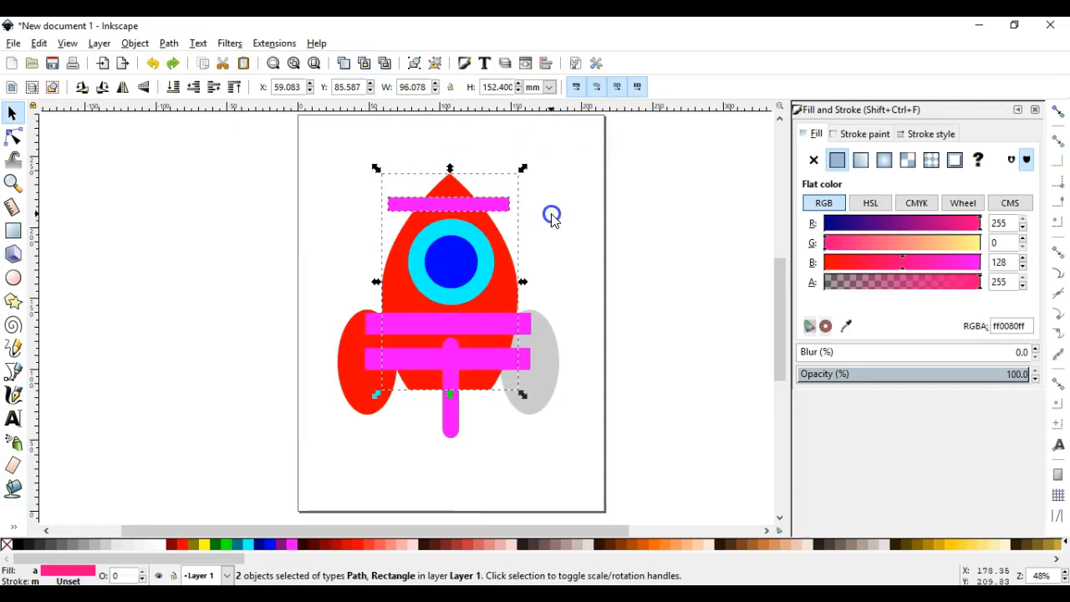
click(549, 215)
click(492, 245)
- Duplicate the rocket body and cut the uppermost magenta stripe to its shape with Path Intersection
click(514, 284)
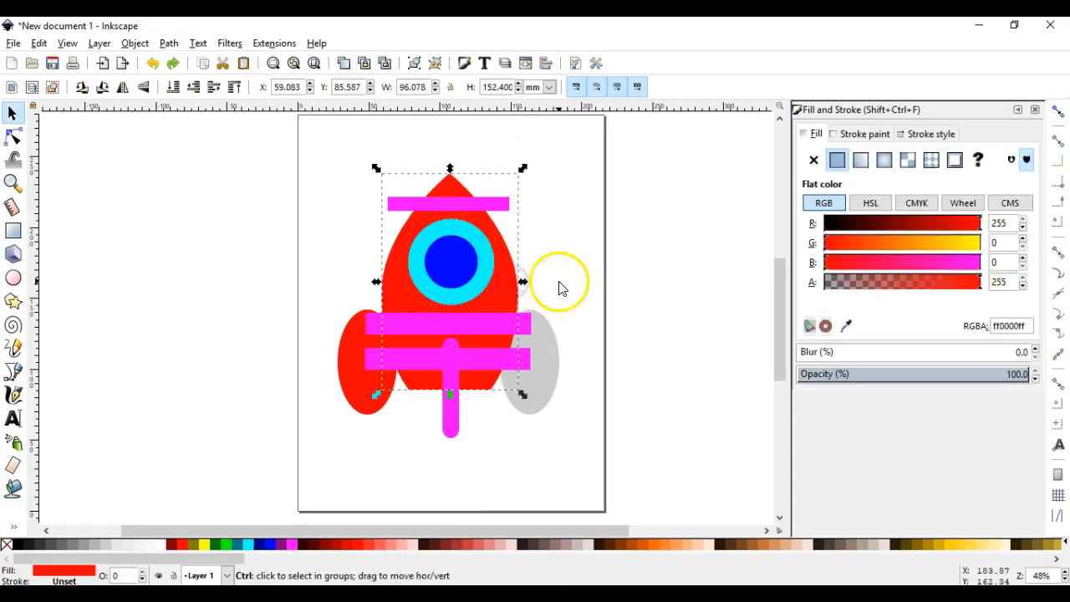
key(ctrl+d)
click(613, 241)
click(512, 206)
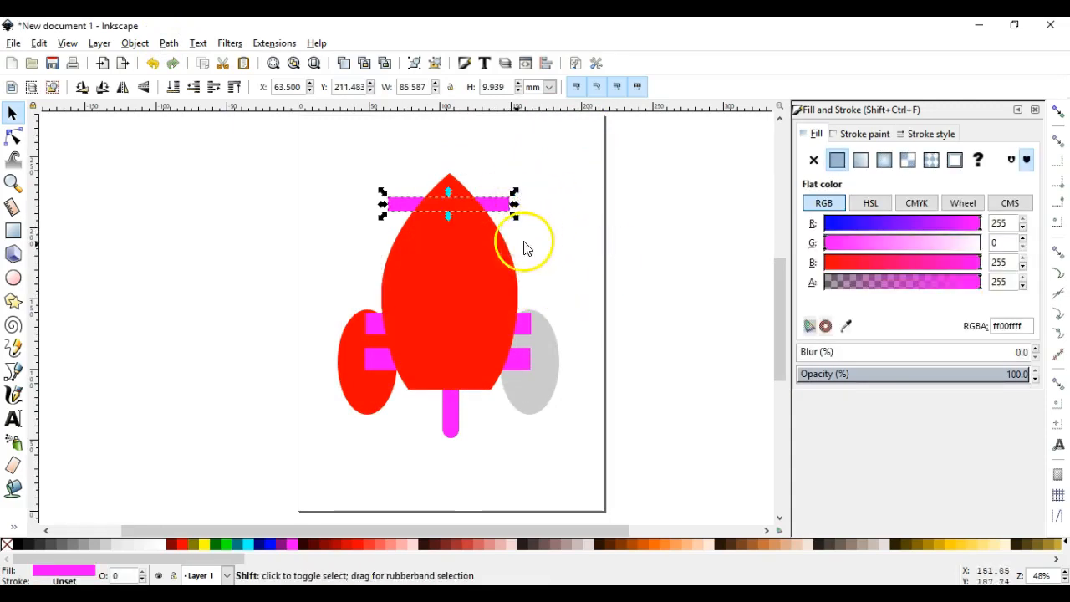
shift+click(479, 251)
click(169, 42)
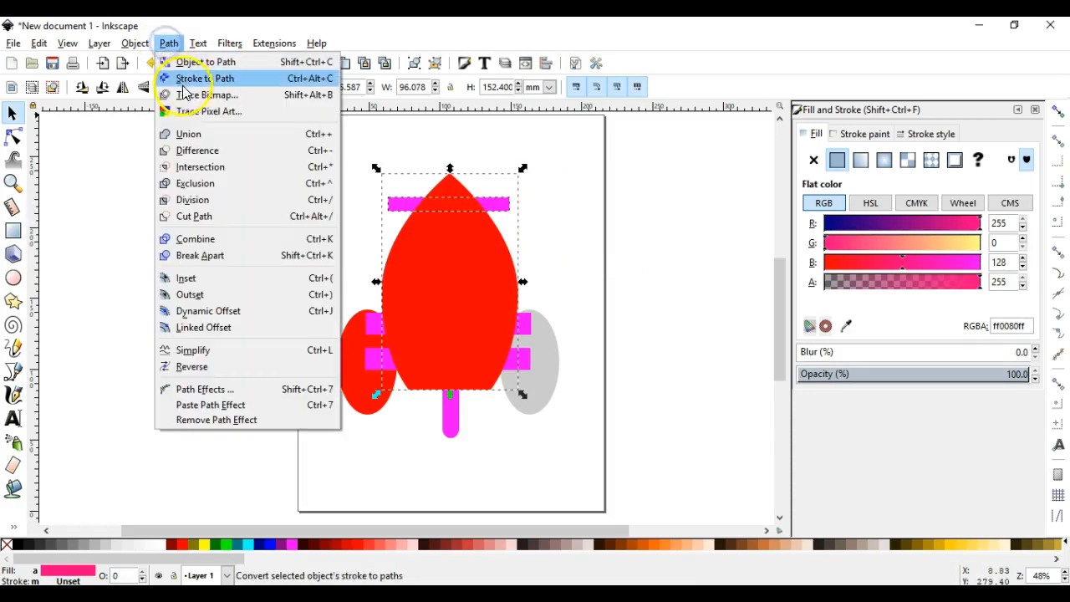
click(188, 167)
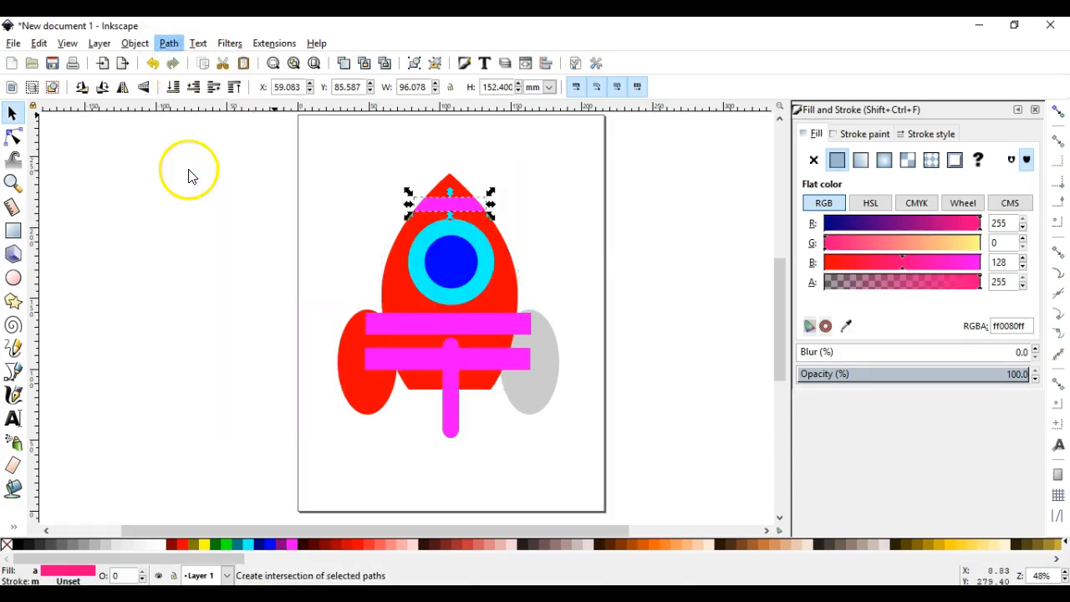
- Duplicate the rocket body to the front and intersect the copy with the magenta stripe just below the window
click(551, 202)
click(515, 281)
key(Home)
click(593, 262)
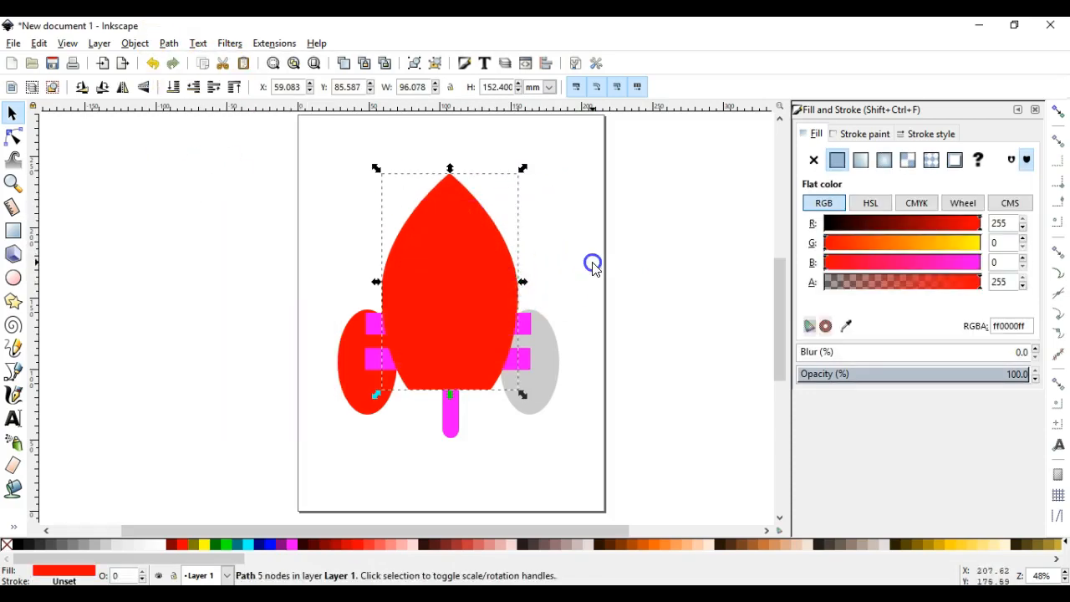
click(503, 303)
shift+click(522, 326)
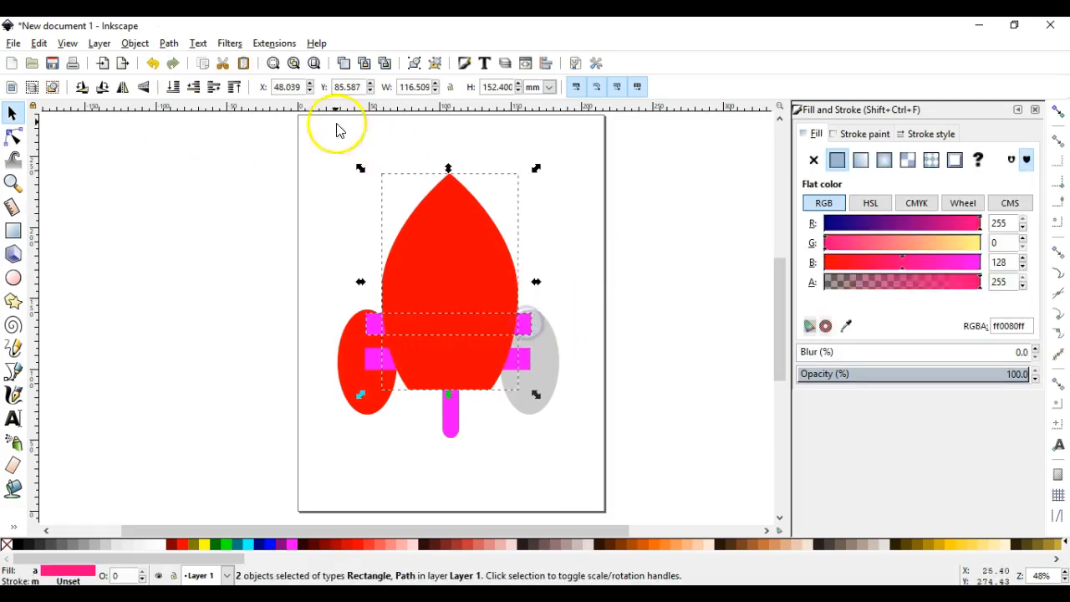
click(170, 43)
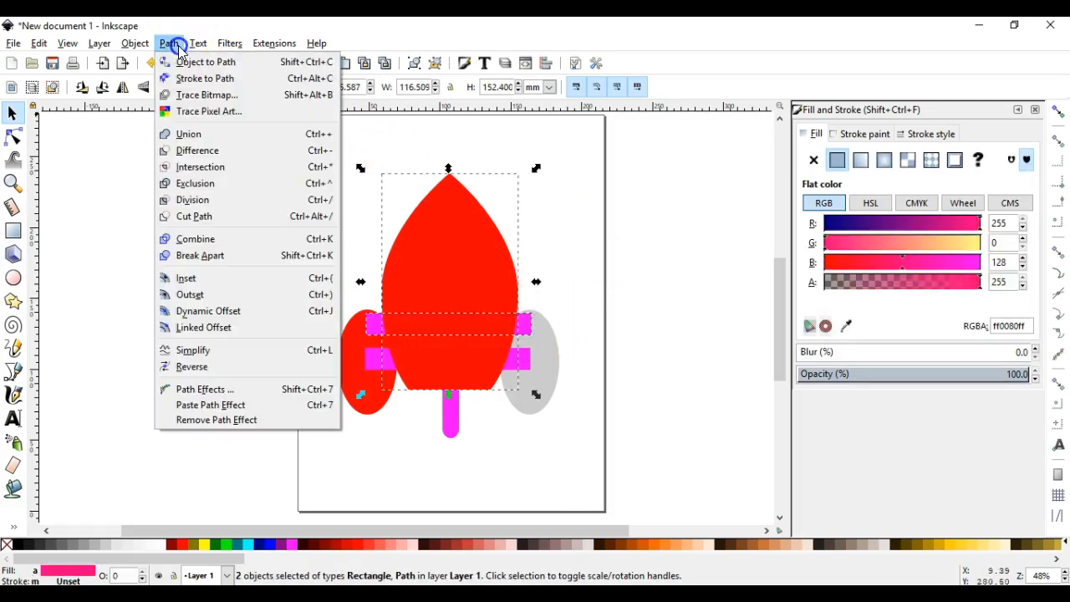
click(196, 162)
click(553, 219)
- Duplicate the rocket body once more and intersect the copy with the lowest magenta stripe
click(517, 286)
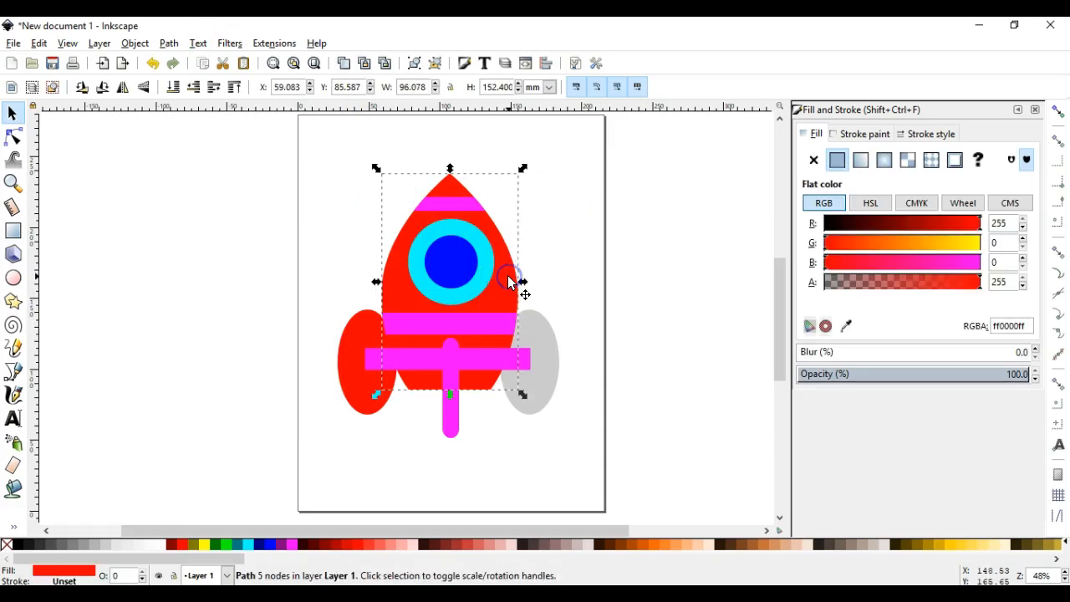
shift+click(529, 359)
click(168, 43)
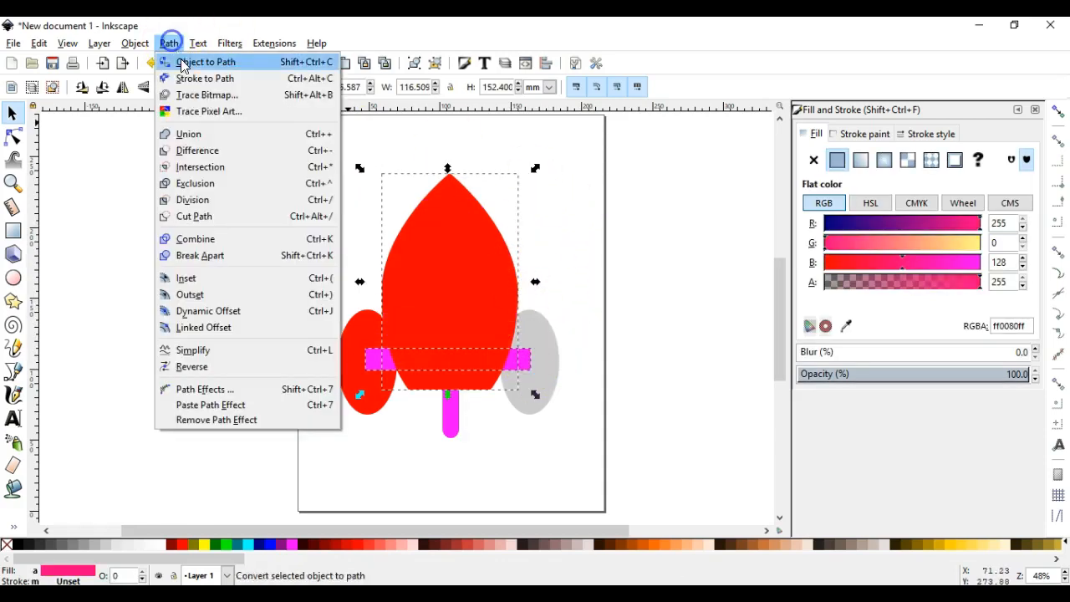
click(195, 166)
click(547, 198)
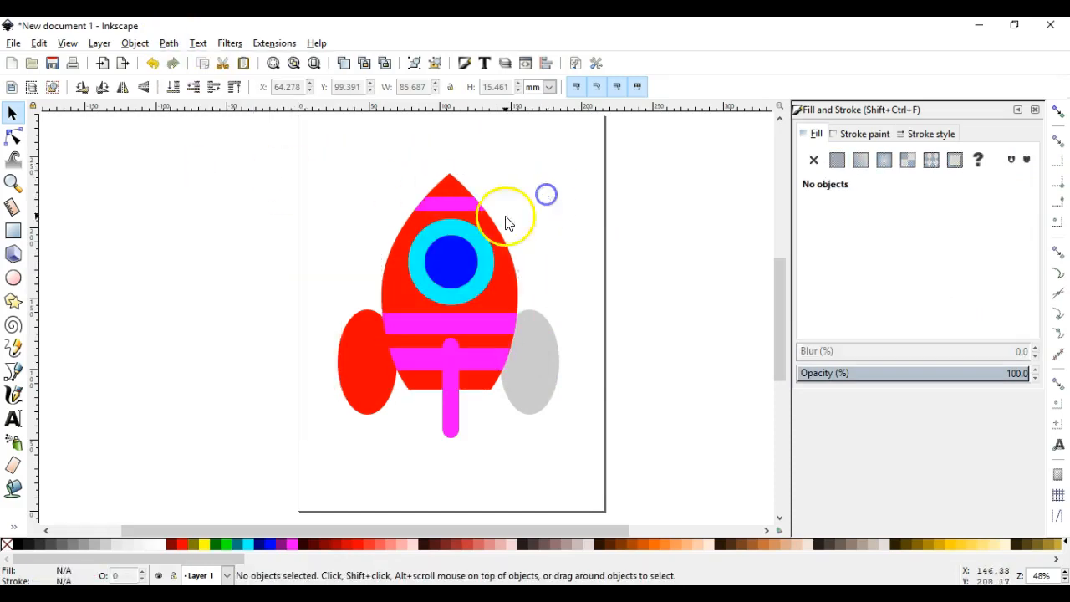
- Fill all three body-shaped stripes with white
click(462, 201)
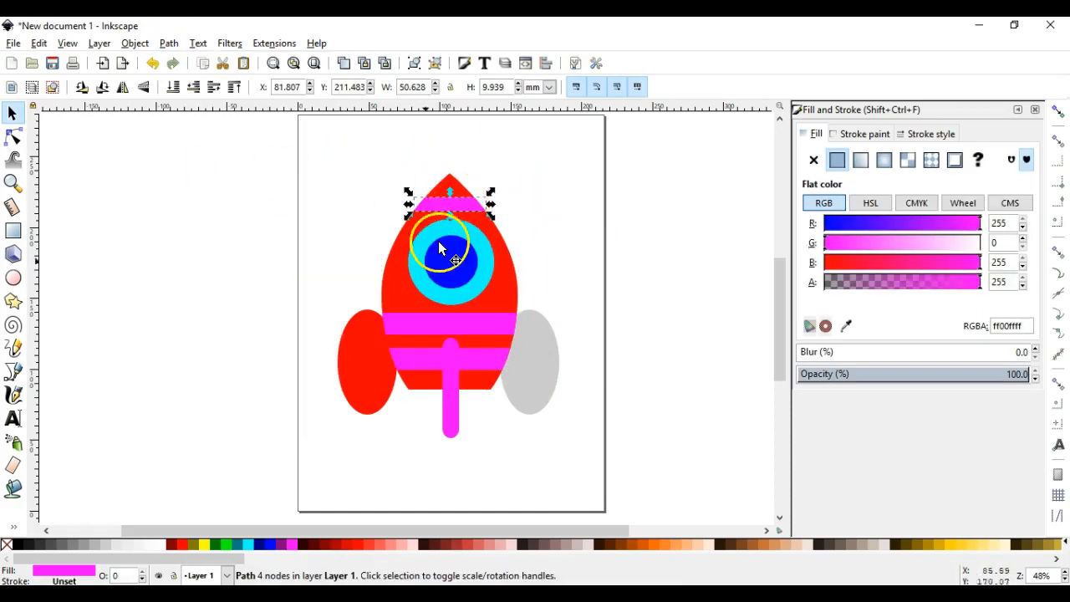
click(159, 545)
click(501, 318)
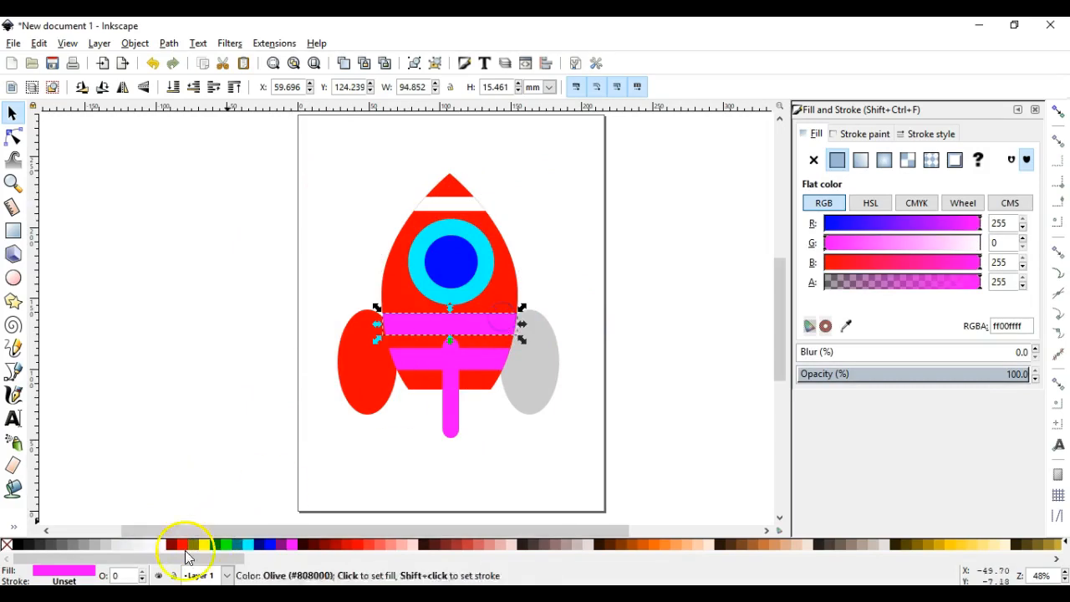
click(163, 545)
click(409, 366)
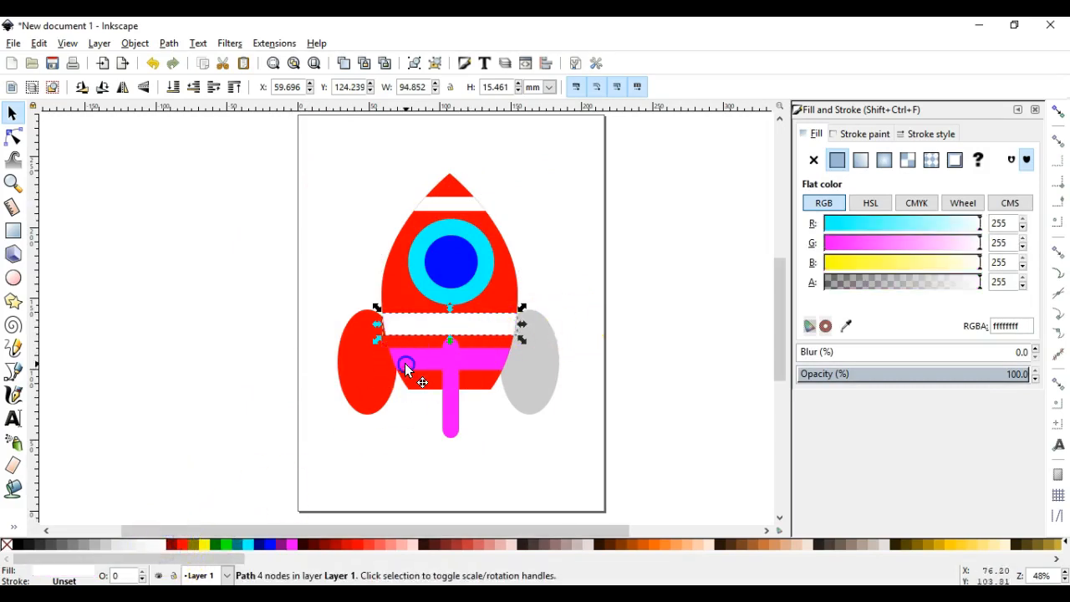
click(163, 545)
click(430, 462)
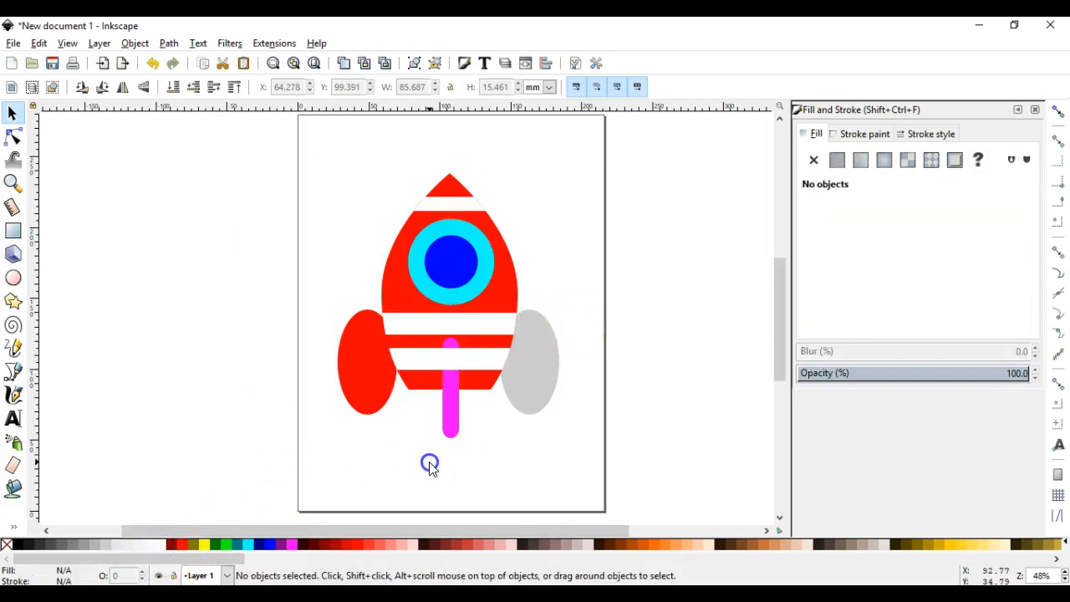
- Raise the narrow magenta centre fin in front of the stripes and fill it with red
click(477, 270)
click(611, 262)
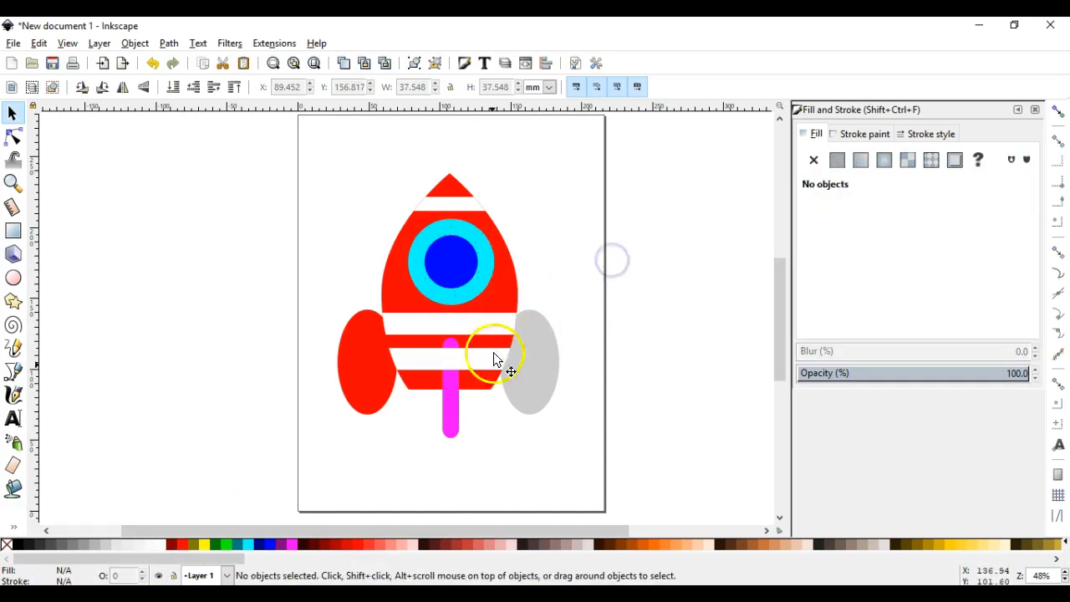
click(453, 393)
key(alt+Tab)
scroll(444, 413, down, 3)
key(alt+Tab)
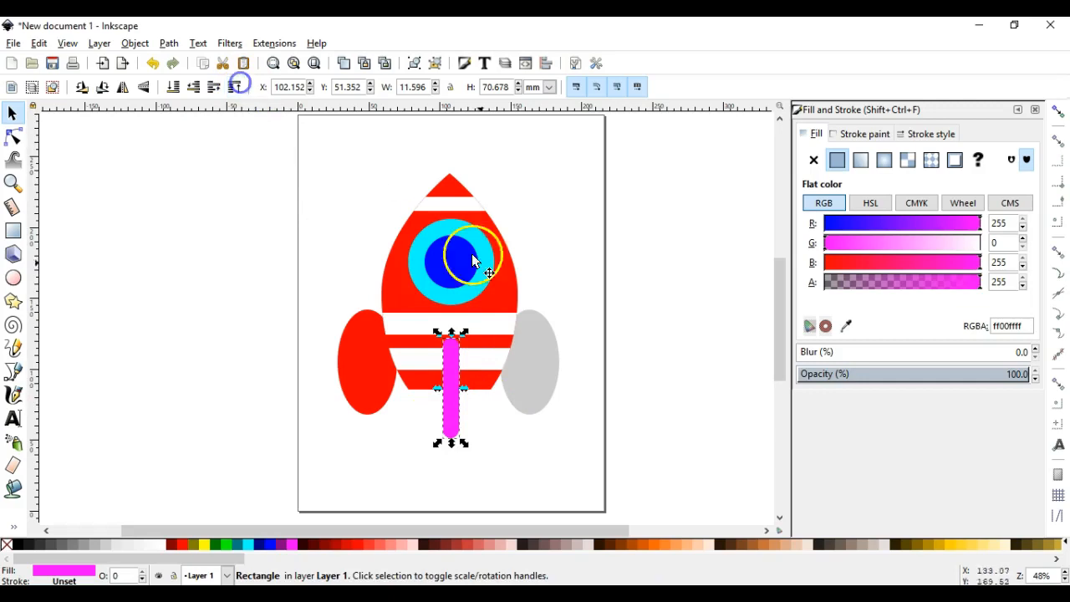
click(181, 545)
click(195, 353)
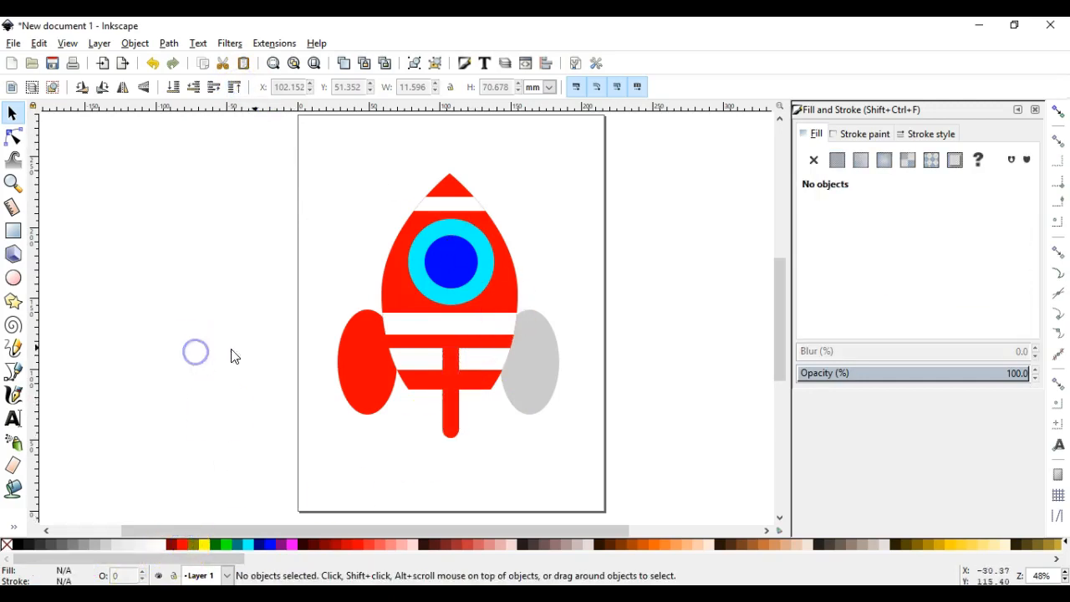
- Check the tutorial's instructions on deforming the left wing, and delete the grey ellipse that forms the rocket's right wing
key(alt+Tab)
scroll(280, 259, up, 2)
scroll(280, 259, down, 1)
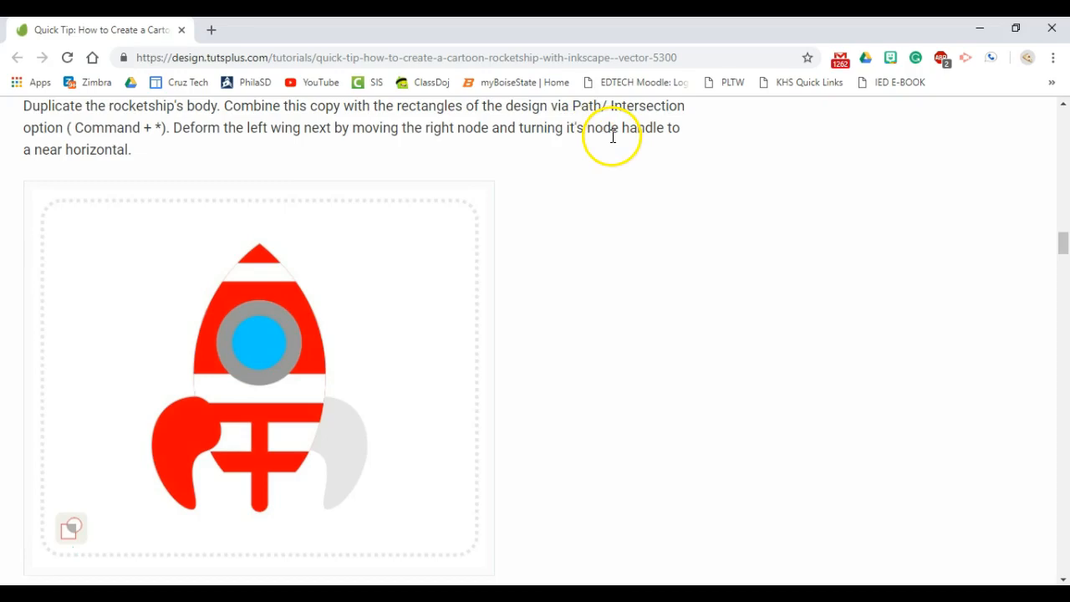
key(alt+Tab)
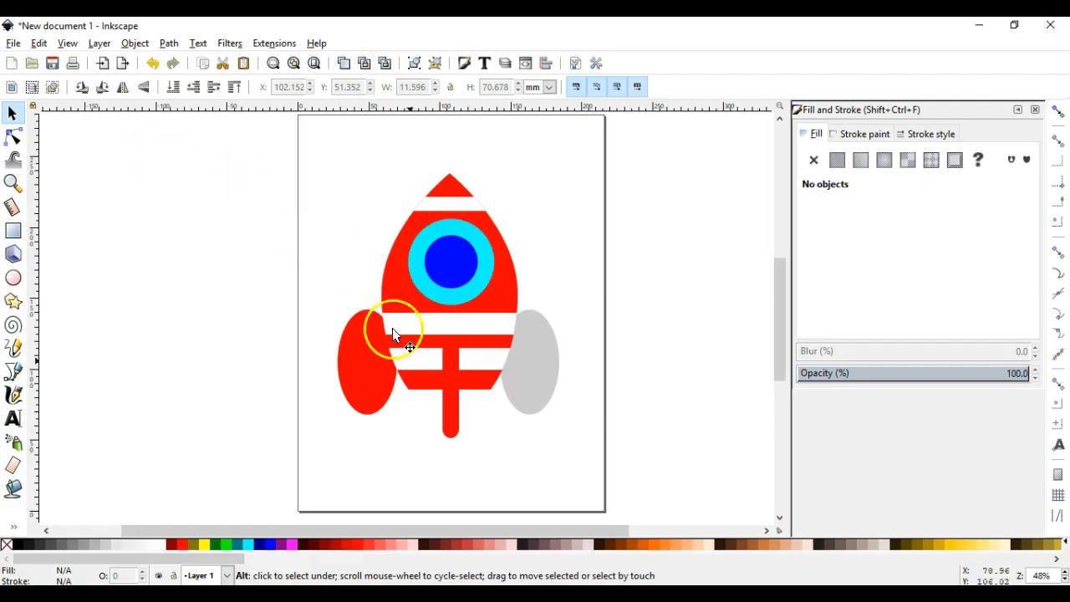
click(541, 381)
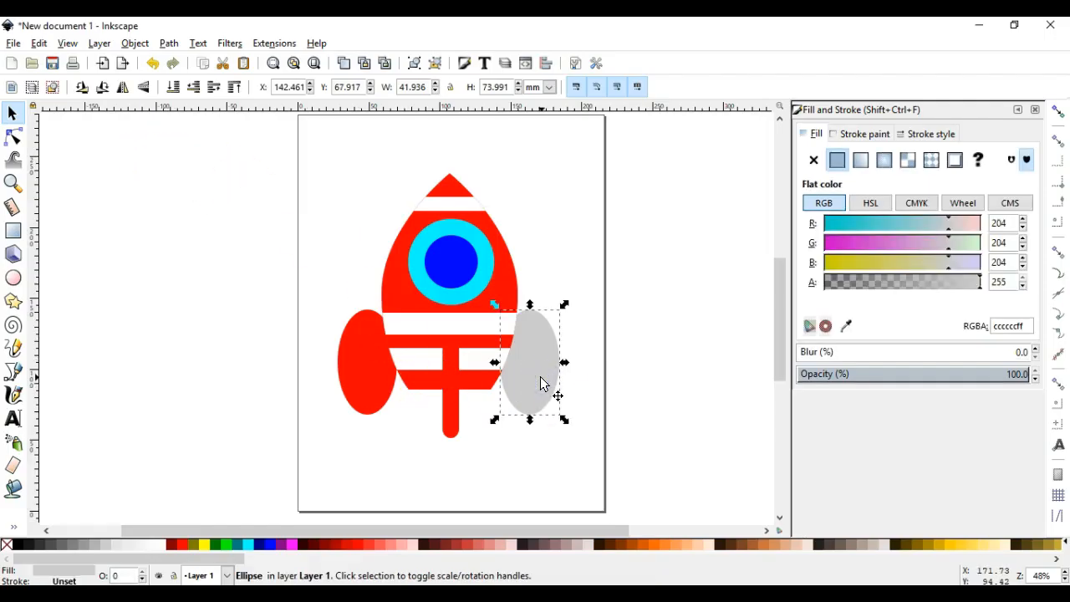
key(Delete)
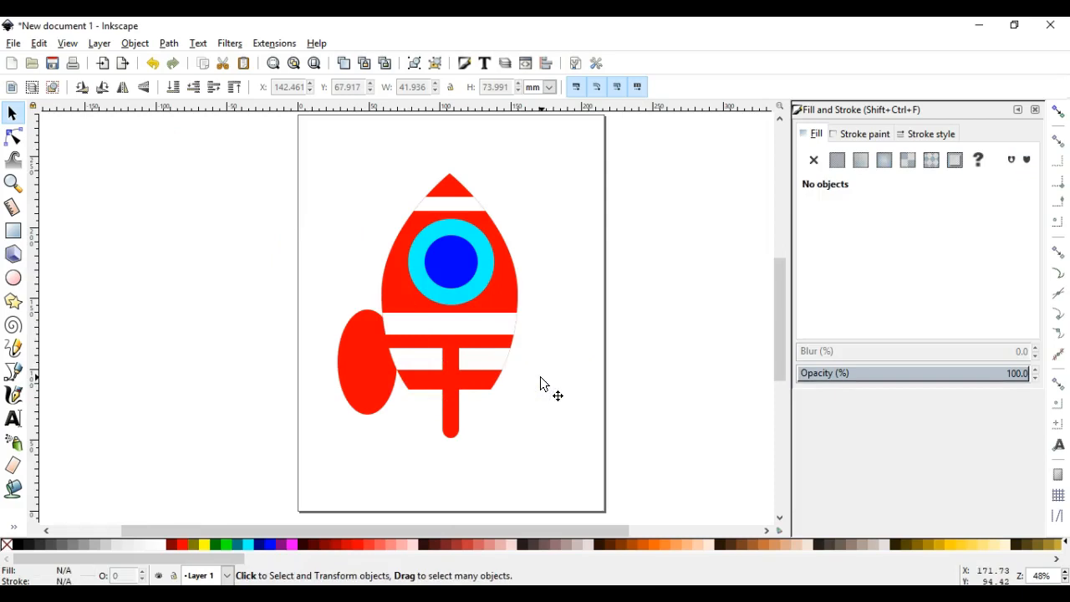
- Convert the red left wing ellipse to a path and move its right node and handles to form a curved fin
click(388, 372)
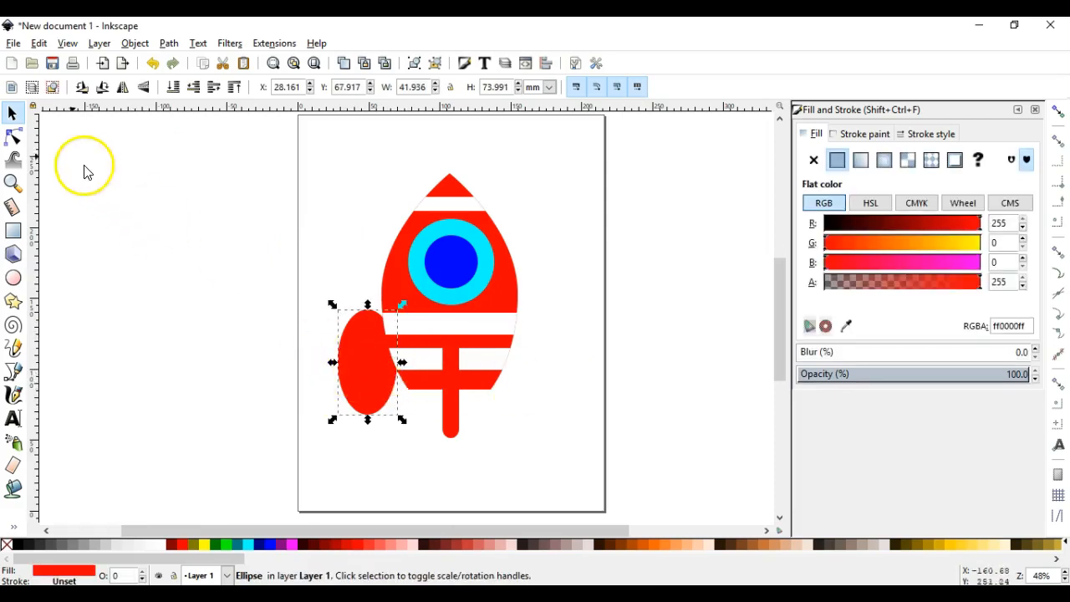
click(13, 136)
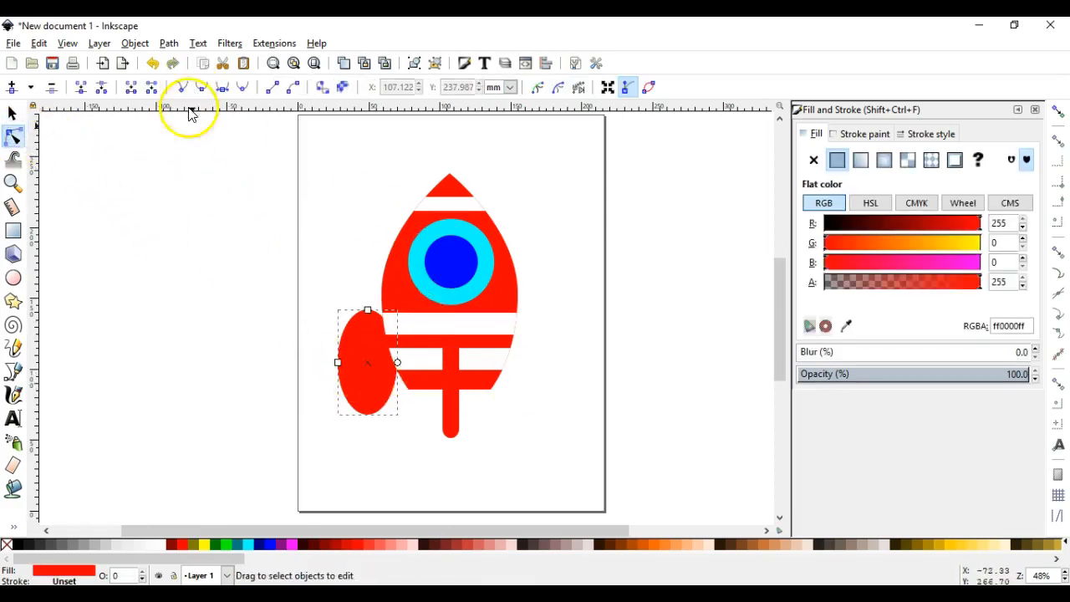
click(167, 43)
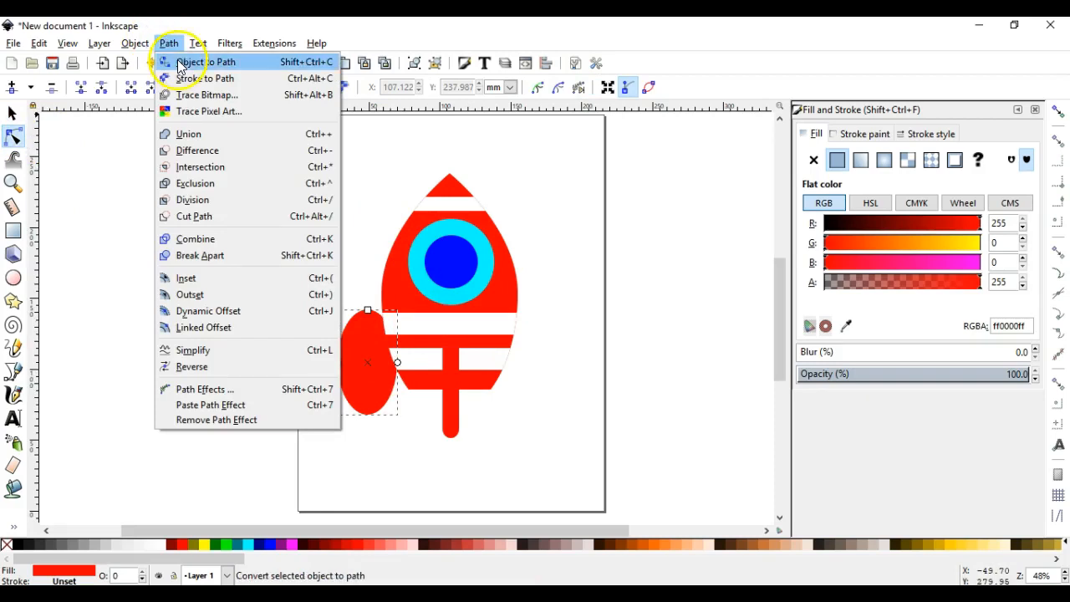
click(181, 61)
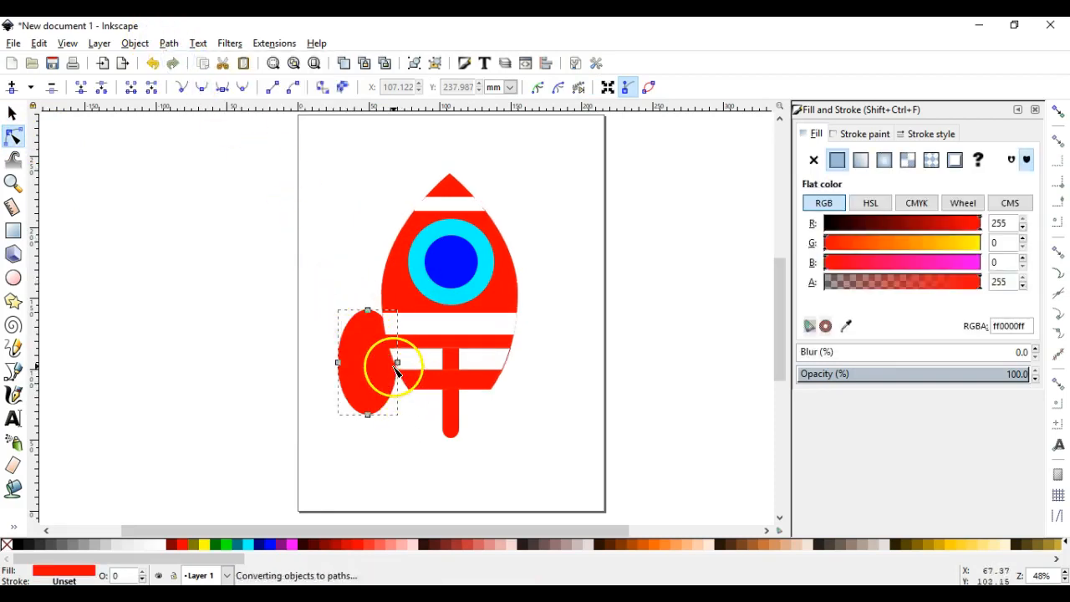
drag(397, 362, 391, 311)
click(556, 375)
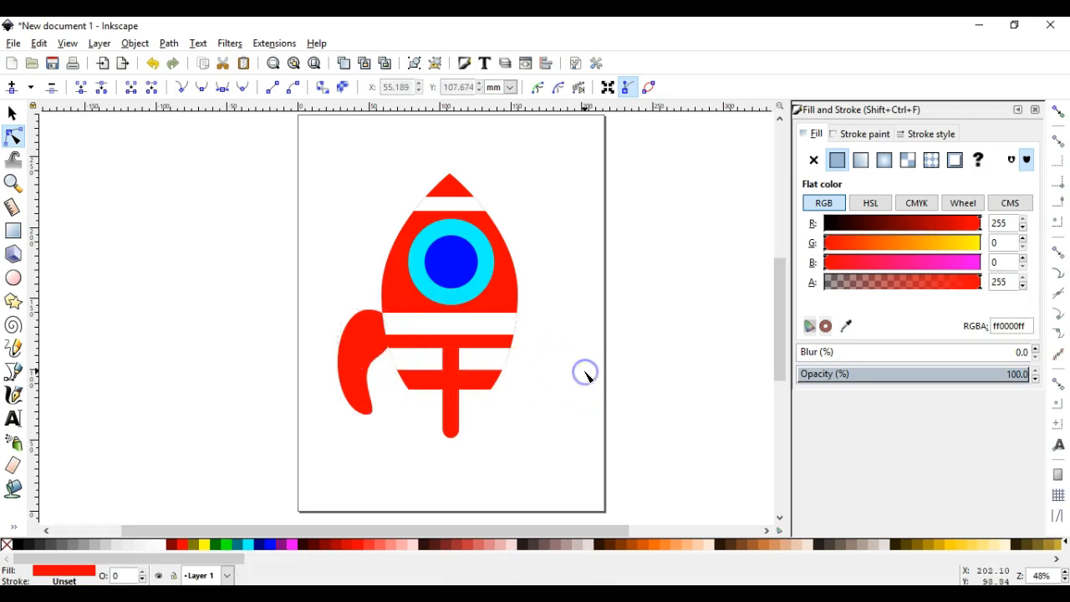
- Duplicate the curved left wing, flip the copy horizontally, and move it to the right side of the body at X 139.286 mm
click(12, 113)
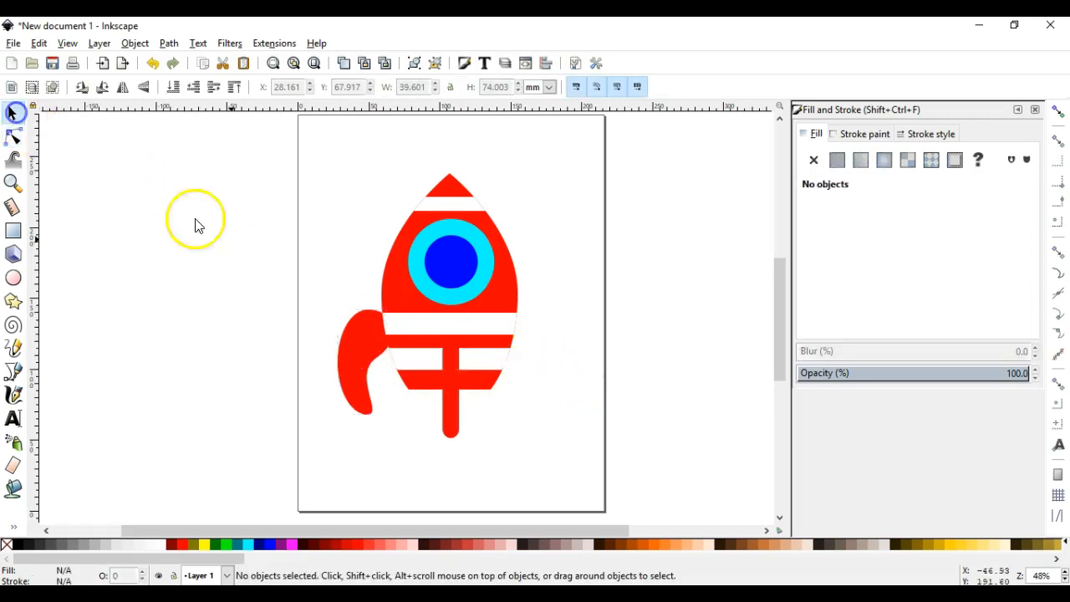
click(372, 350)
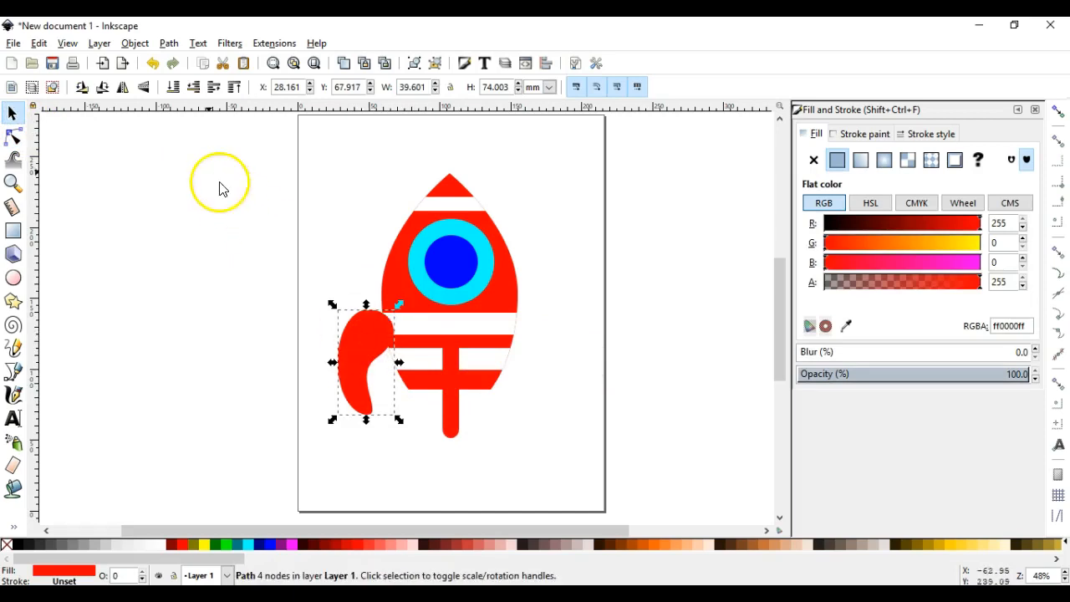
click(122, 87)
key(Right)
key(Right)
key(Right)
key(Right)
key(Right)
key(Right)
key(Right)
key(Right)
key(Right)
key(Right)
key(Right)
key(Right)
key(Right)
key(Right)
key(Right)
key(Right)
key(Right)
key(Right)
key(Right)
key(Right)
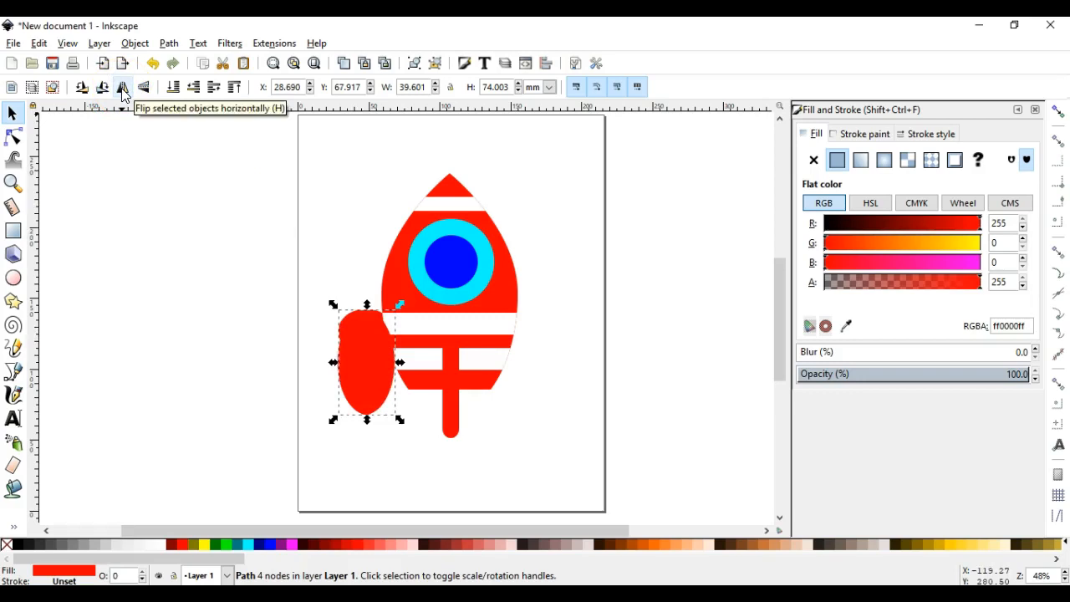
key(Right)
key(Right)
key(Right)
key(Right)
key(Right)
key(Right)
key(Right)
key(Right)
key(Right)
key(Right)
key(Right)
key(Right)
key(Right)
key(Right)
key(Right)
key(Right)
key(Right)
key(Right)
key(Right)
key(Right)
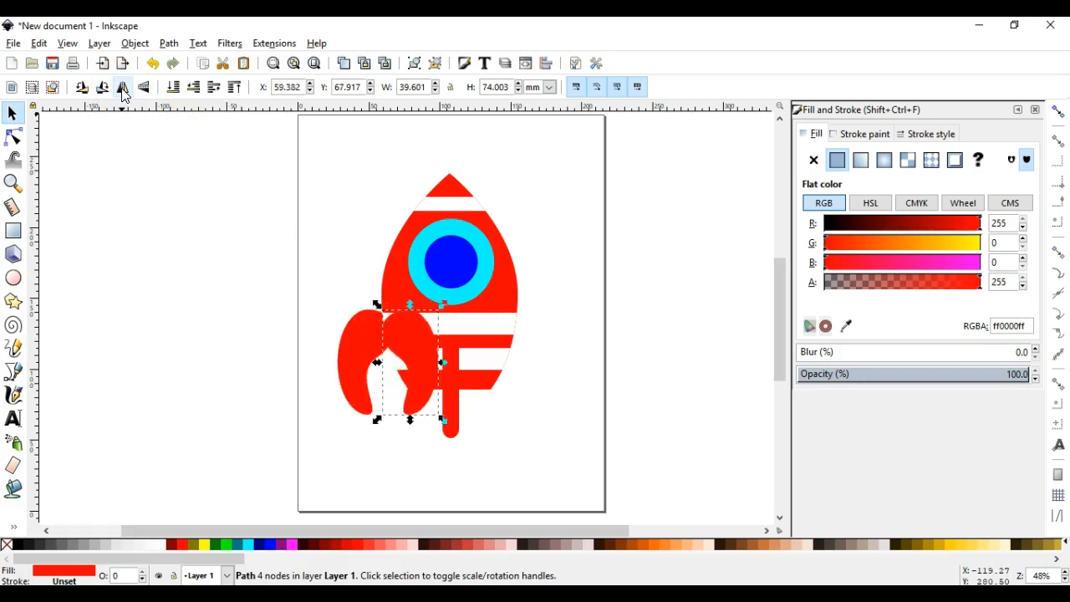
key(Right)
key(Right)
key(Right)
key(Right)
key(Right)
key(Right)
key(Right)
key(Right)
key(Right)
key(Right)
key(Right)
key(Right)
key(Right)
key(Right)
key(Right)
key(Right)
key(Right)
key(Right)
key(Right)
key(Right)
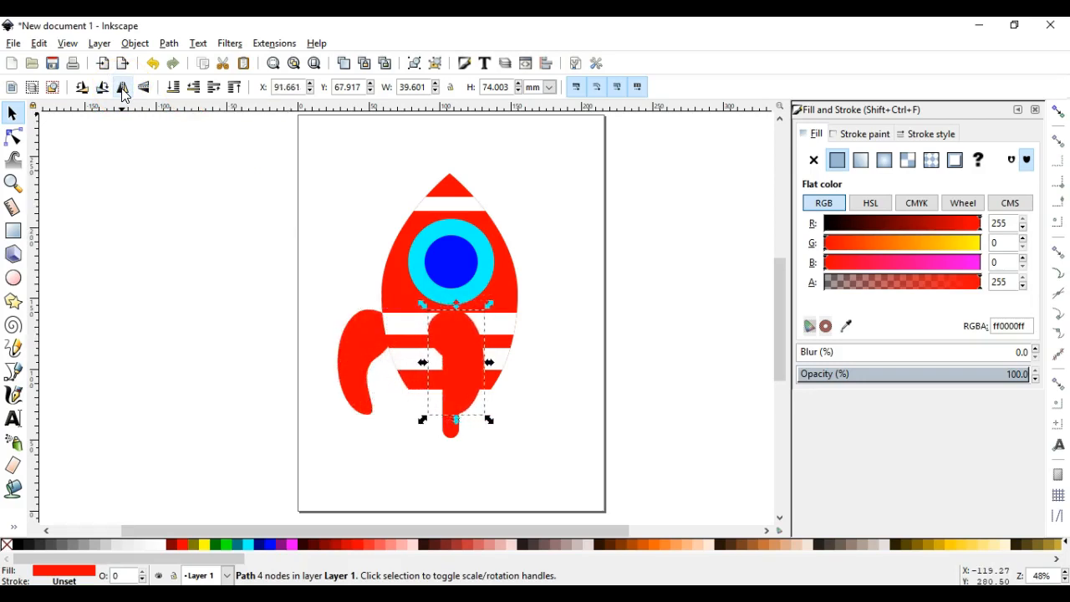
key(Right)
key(Right)
key(Right)
key(Right)
key(Right)
key(Right)
key(Right)
key(Right)
key(Right)
key(Right)
key(Right)
key(Right)
key(Right)
key(Right)
key(Right)
key(Right)
key(Right)
key(Right)
key(Right)
key(Right)
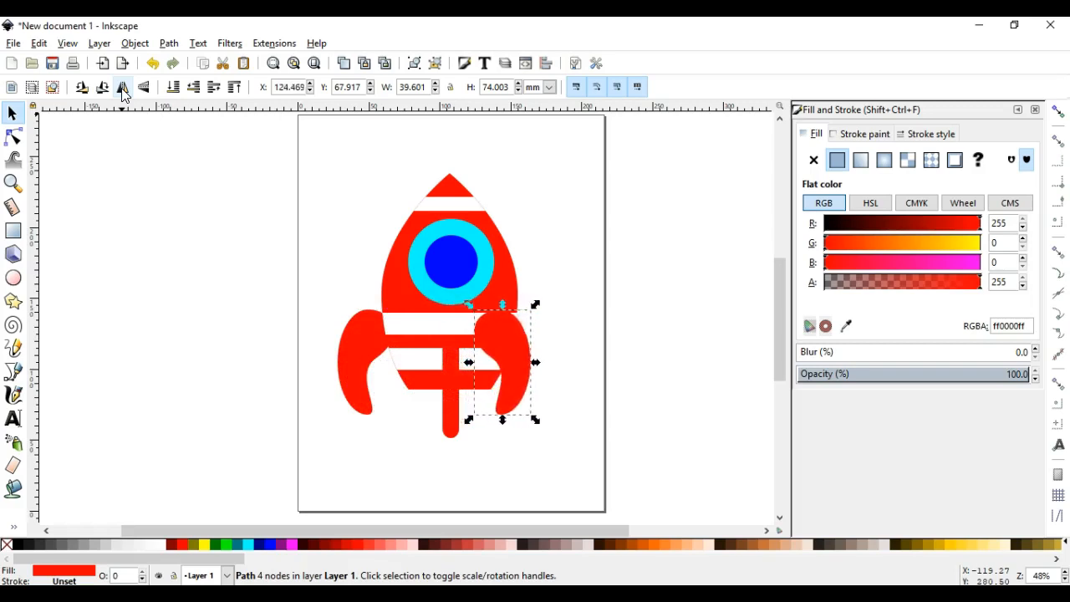
key(Right)
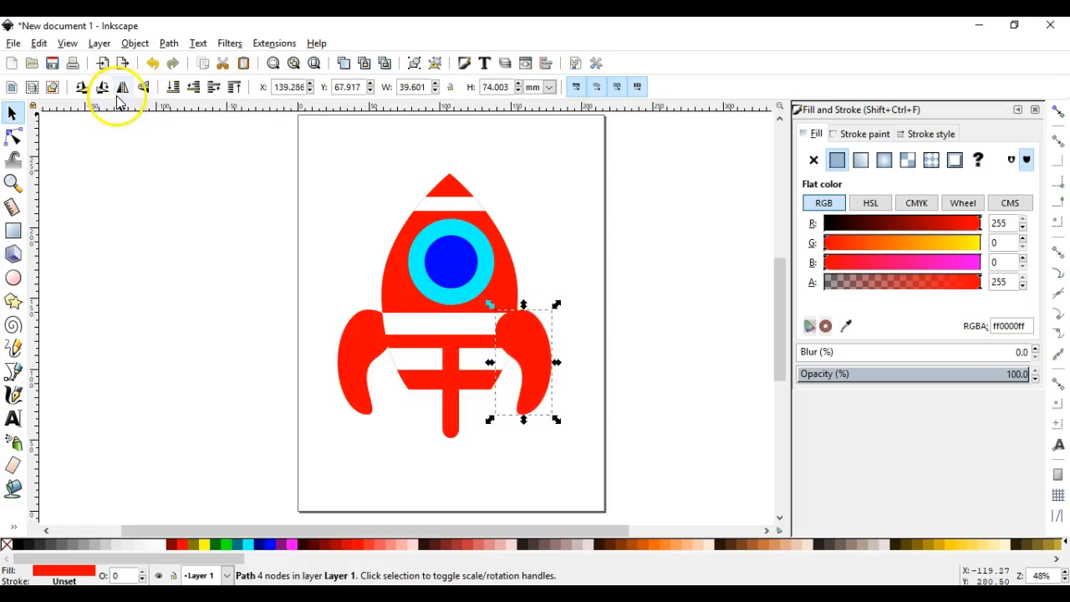
- Send the mirrored right wing behind the rocket's body and fill it with light grey to match the tutorial picture
click(97, 543)
click(154, 418)
key(alt+Tab)
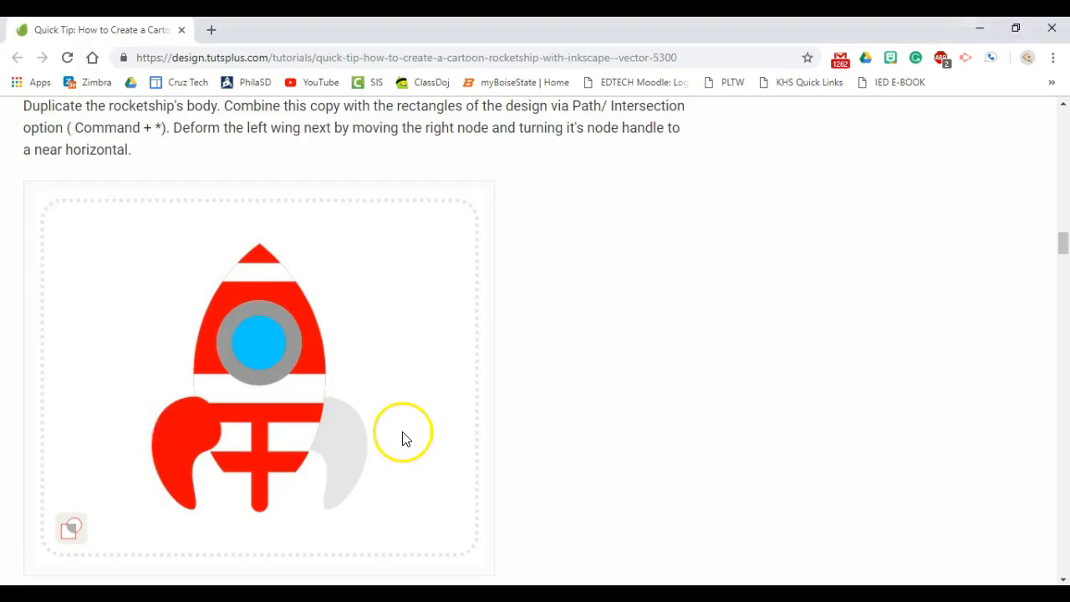
key(alt+Tab)
click(545, 384)
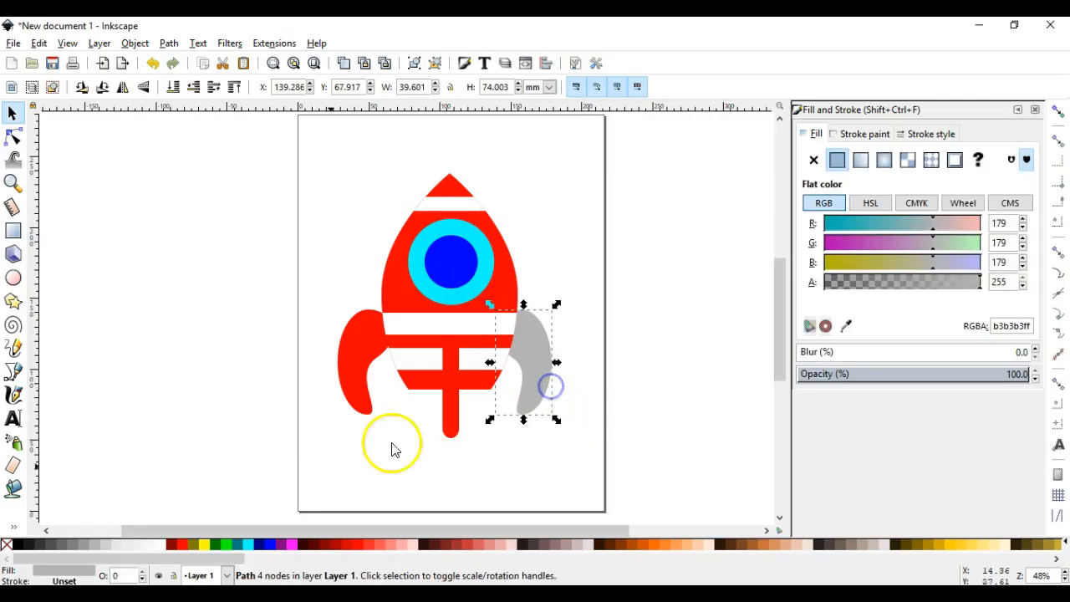
click(116, 546)
click(171, 425)
- Check the tutorial's instructions on body shading, and duplicate the red rocket body in front of all the other shapes
key(alt+Tab)
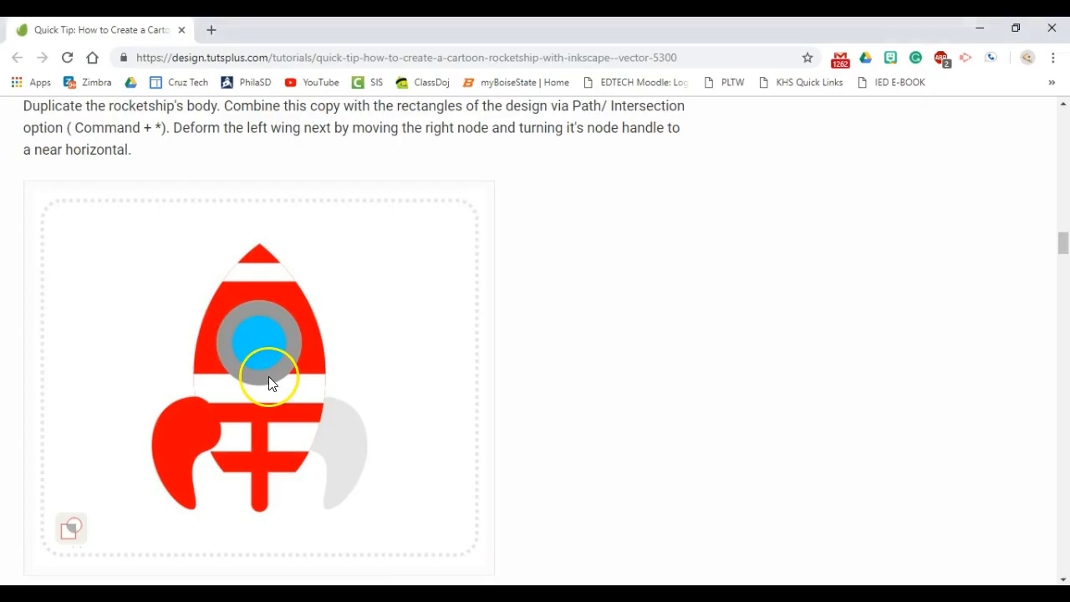
scroll(310, 396, down, 7)
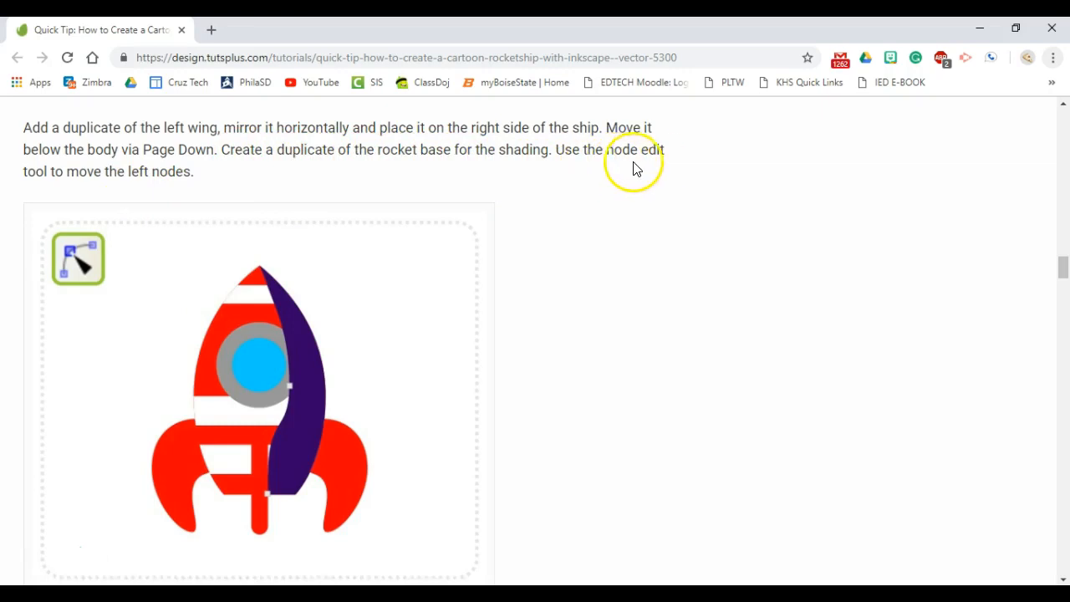
scroll(258, 210, down, 2)
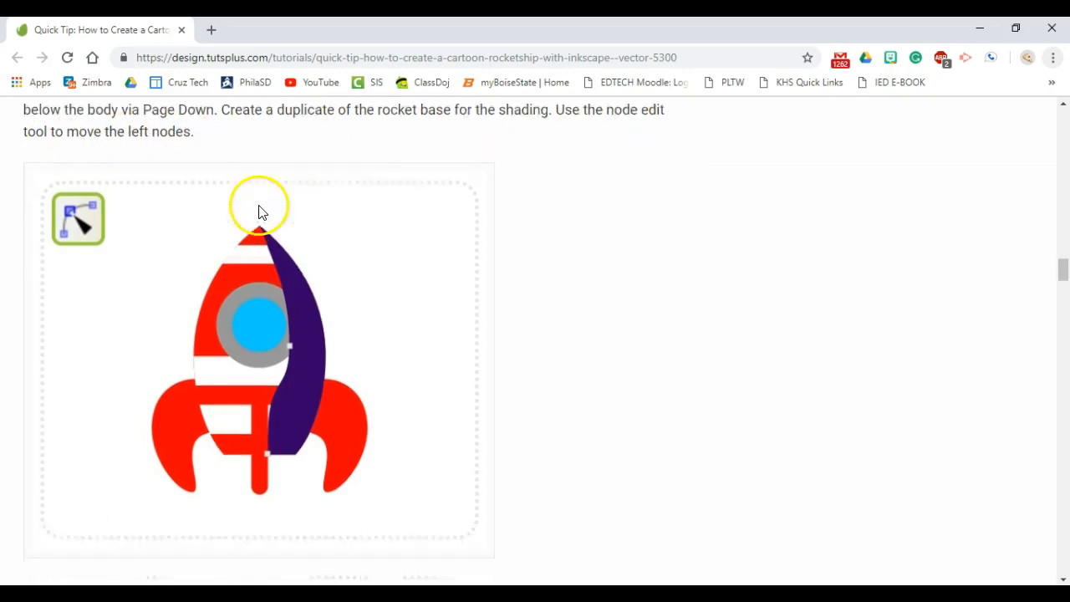
key(alt+Tab)
click(507, 260)
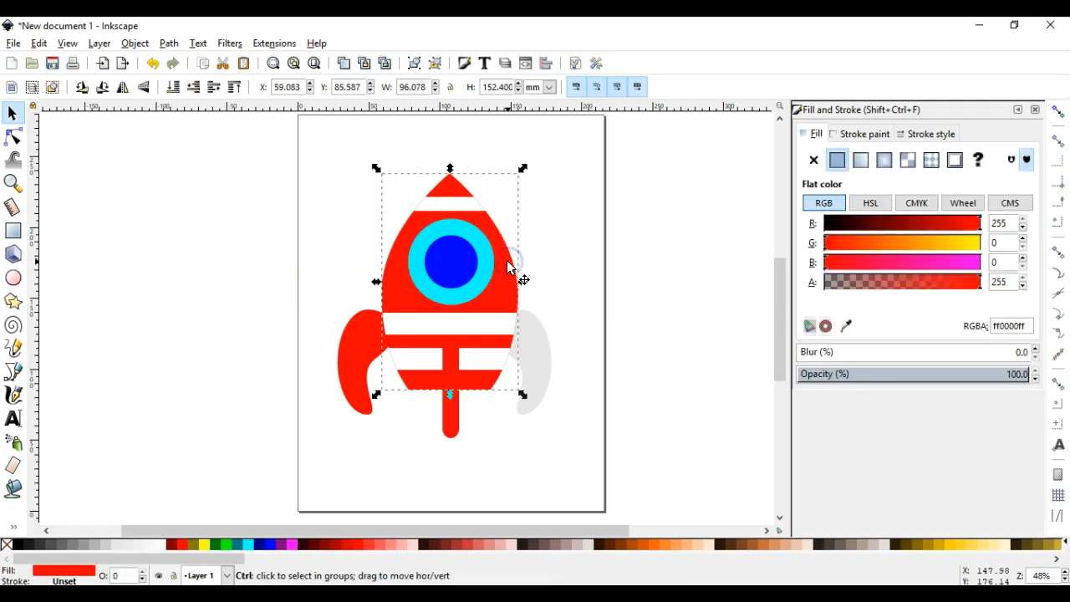
key(Home)
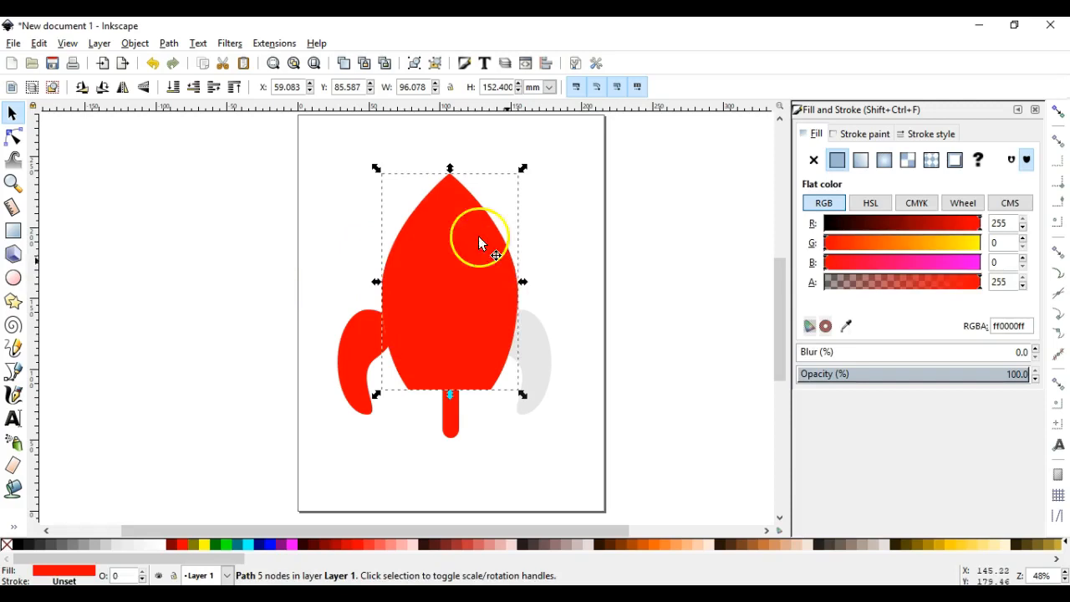
- Move the duplicate body's left nodes rightward to form a curved shading shape on the right side, and fill it with navy blue (000080)
click(12, 137)
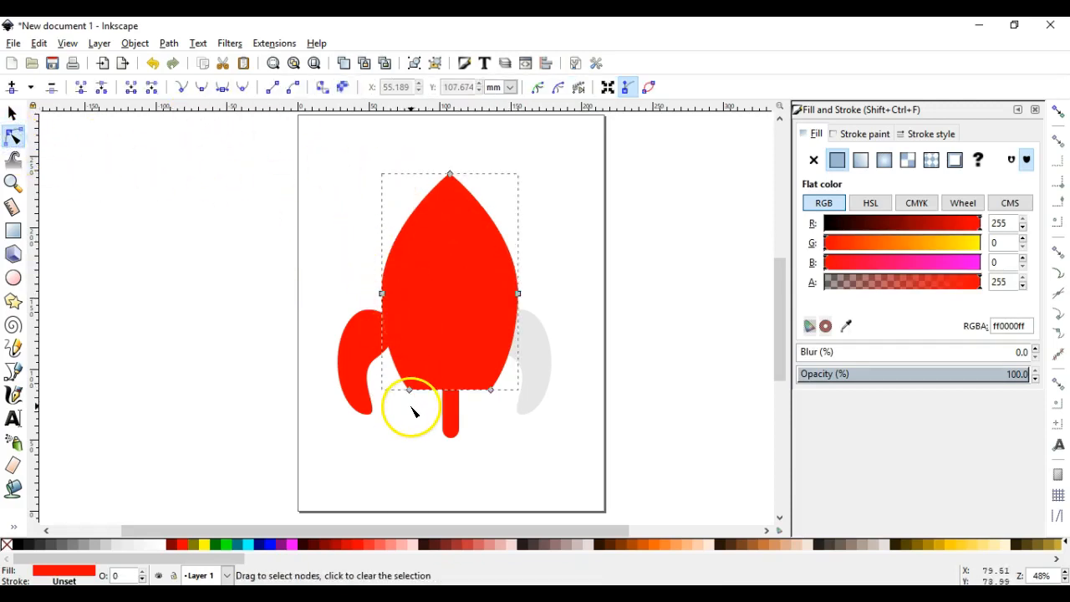
drag(418, 410, 492, 302)
click(591, 265)
click(451, 298)
click(585, 273)
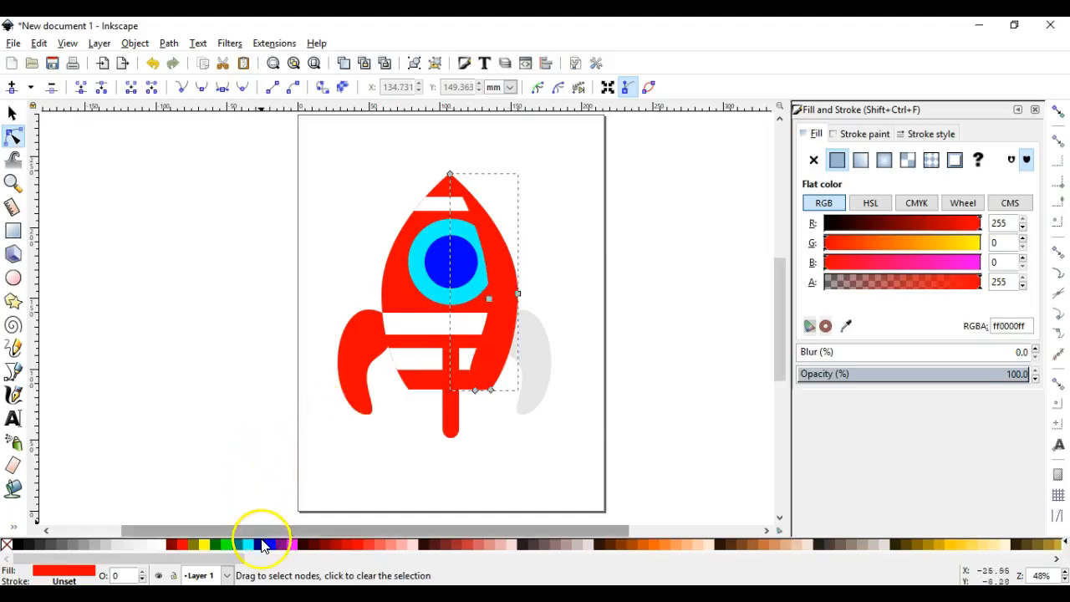
click(259, 545)
click(296, 270)
click(12, 112)
click(182, 195)
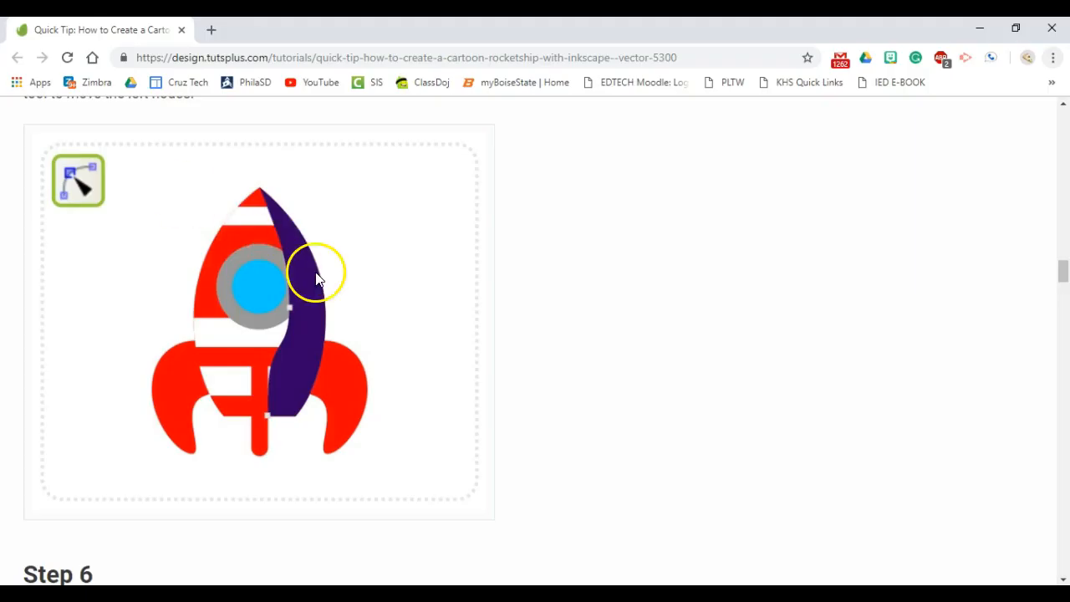
- Check the tutorial's Step 6, and apply a linear gradient to the navy shading shape, fading from the base to transparent at the top
scroll(259, 335, up, 1)
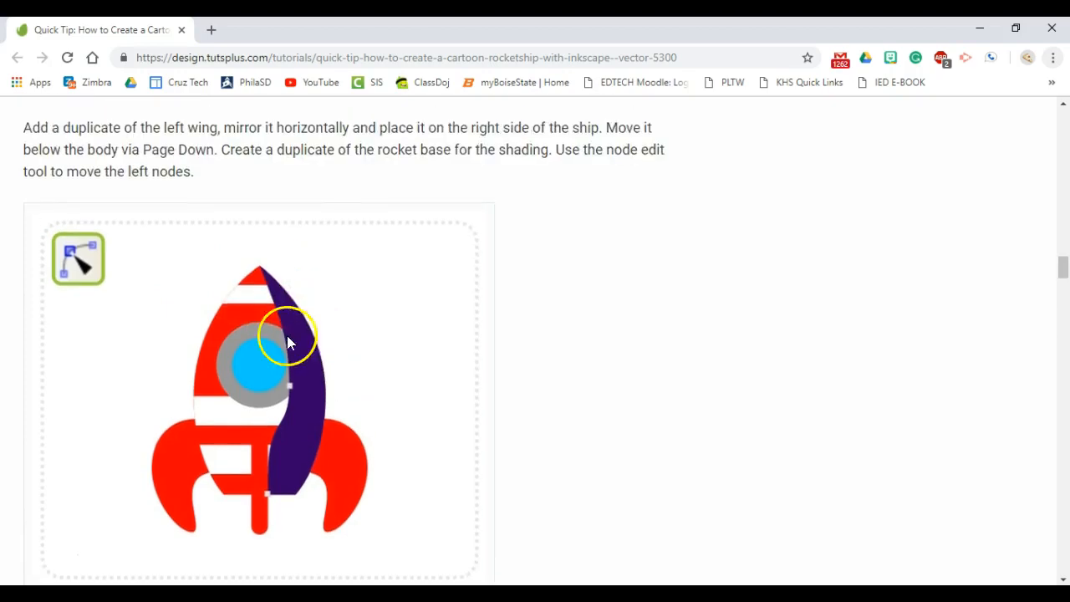
scroll(313, 284, down, 6)
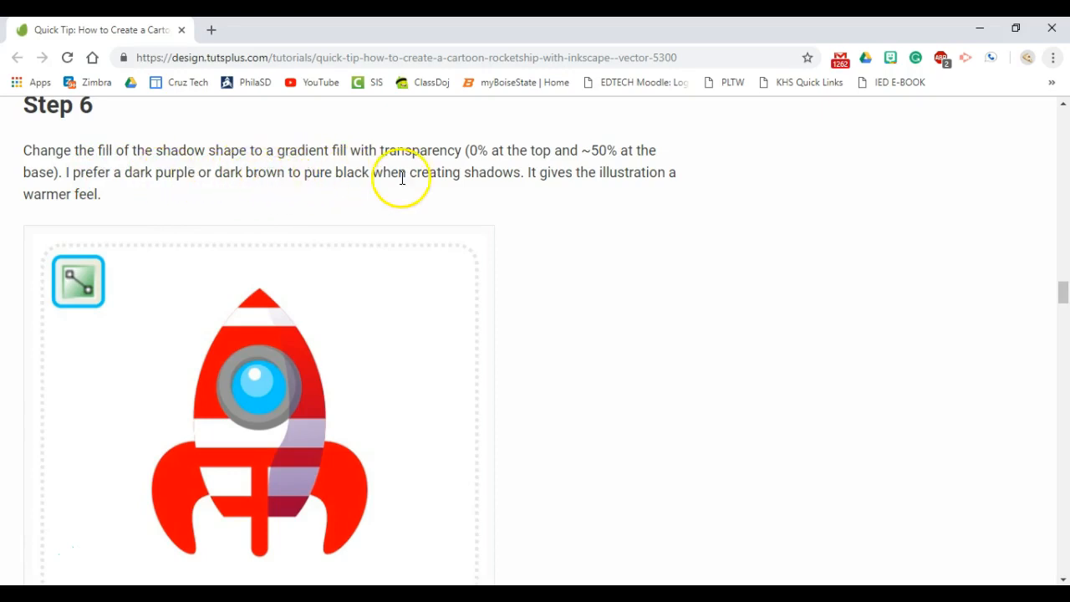
scroll(421, 295, down, 1)
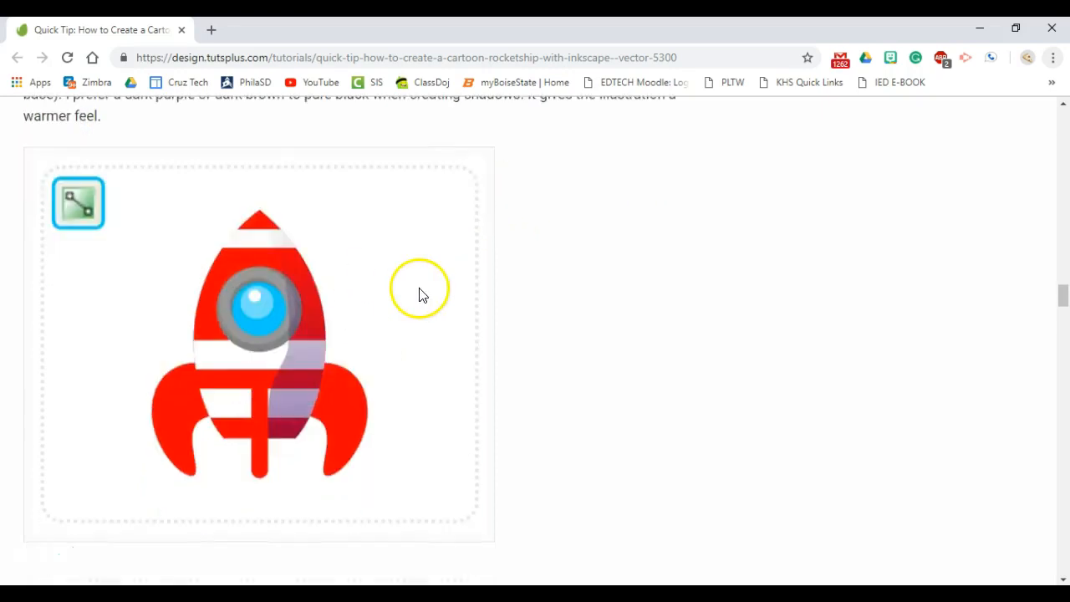
key(alt+Tab)
click(494, 284)
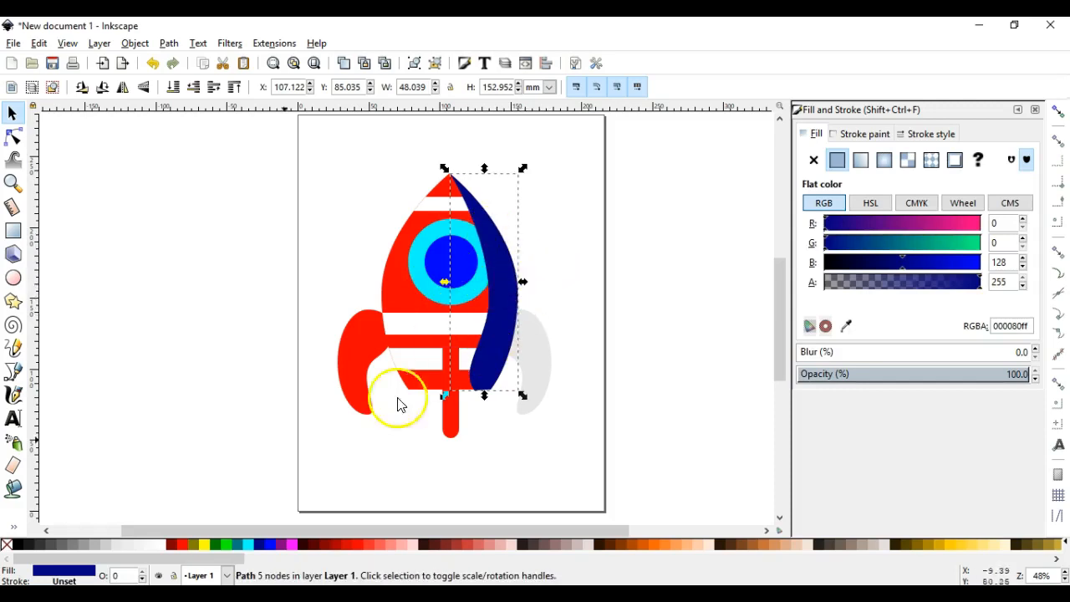
click(14, 525)
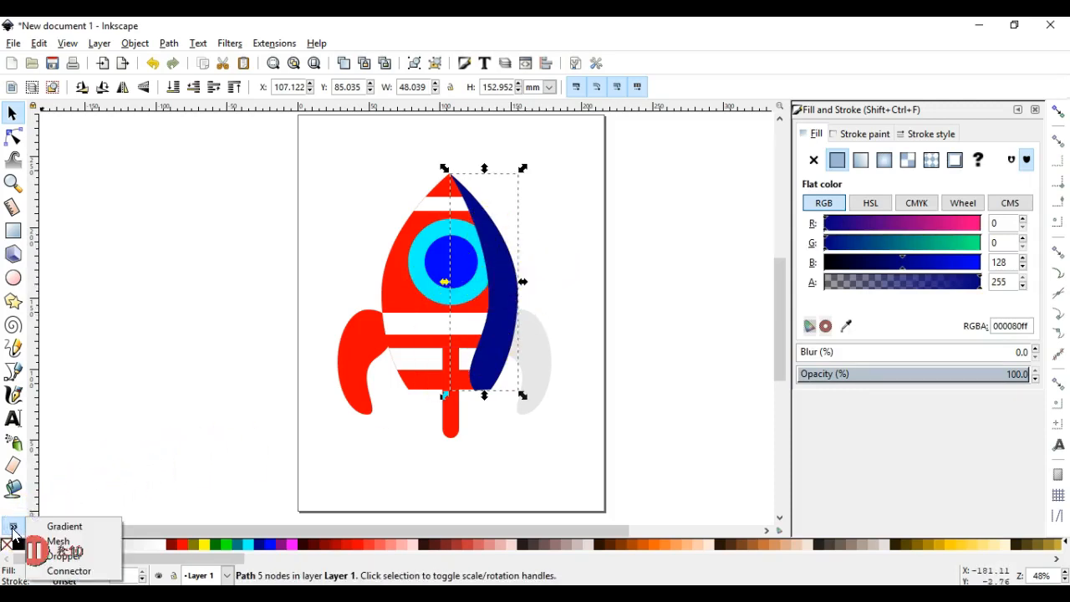
click(60, 526)
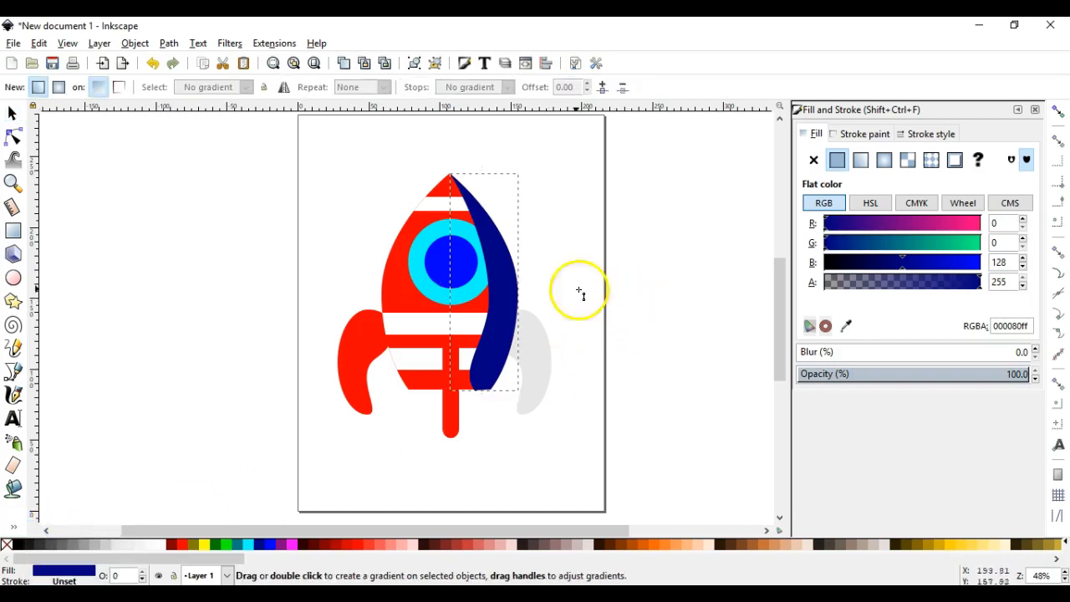
drag(500, 243, 489, 382)
- Adjust the shading gradient's handles so it runs from the height of the rocket's nose to just below the body's base
drag(514, 267, 494, 232)
drag(512, 362, 490, 441)
click(493, 232)
drag(494, 231, 479, 170)
click(494, 306)
click(492, 444)
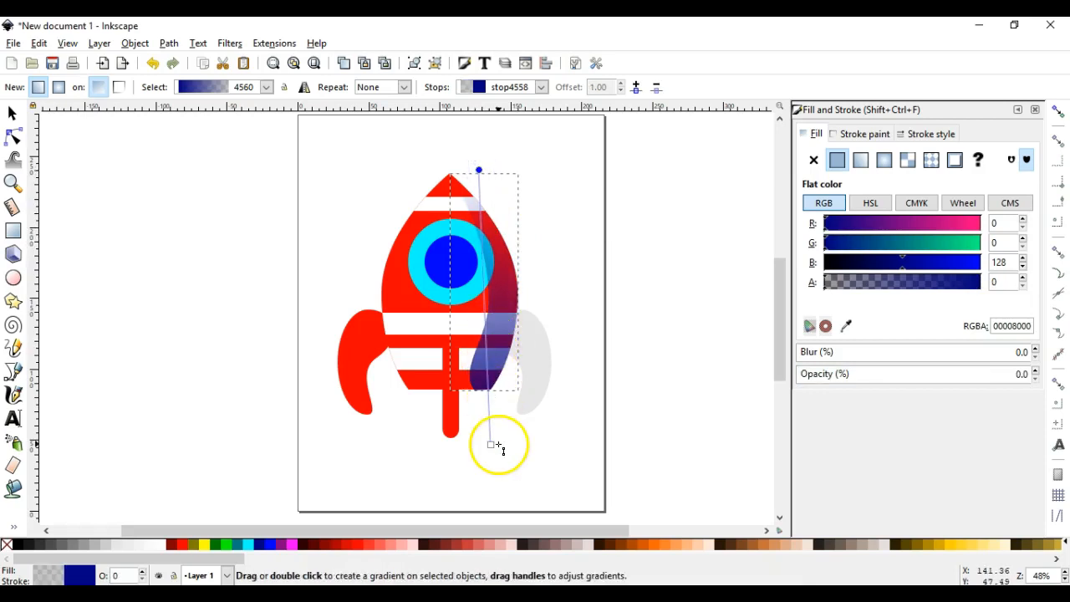
drag(491, 445, 492, 402)
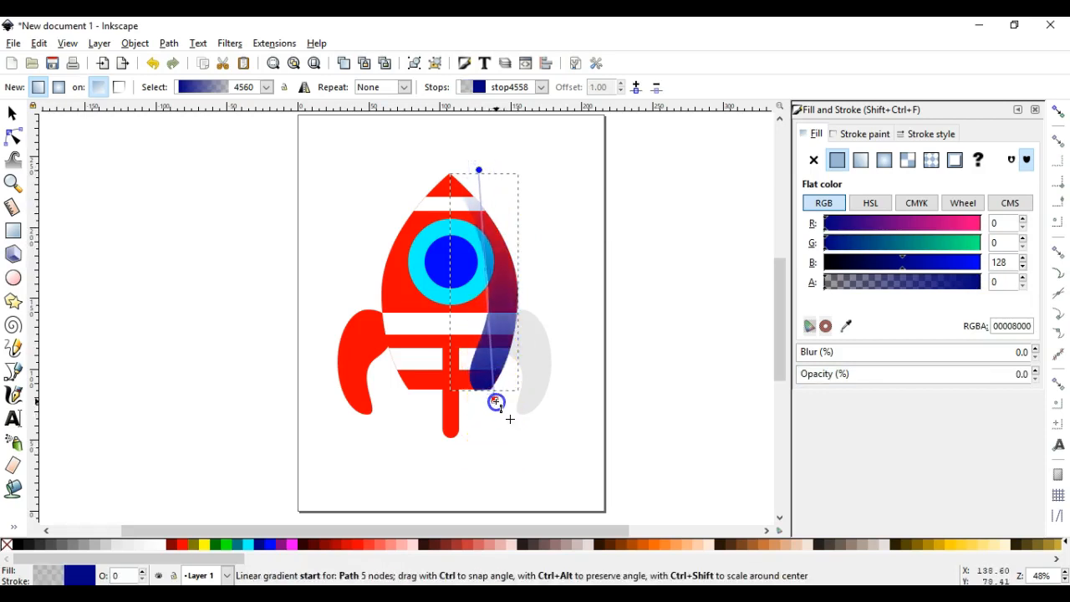
drag(479, 170, 488, 178)
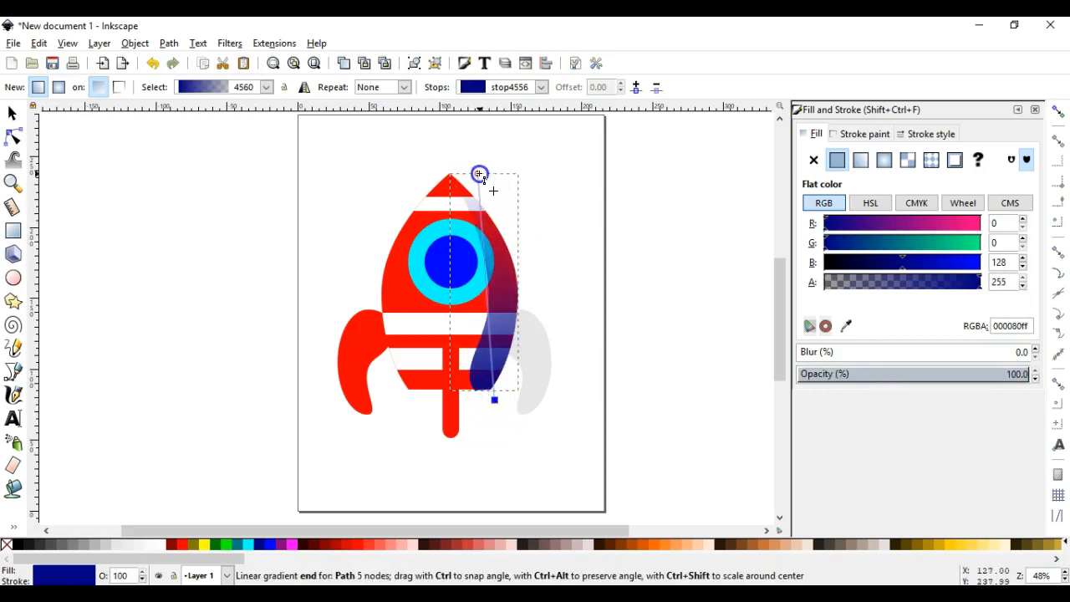
click(479, 174)
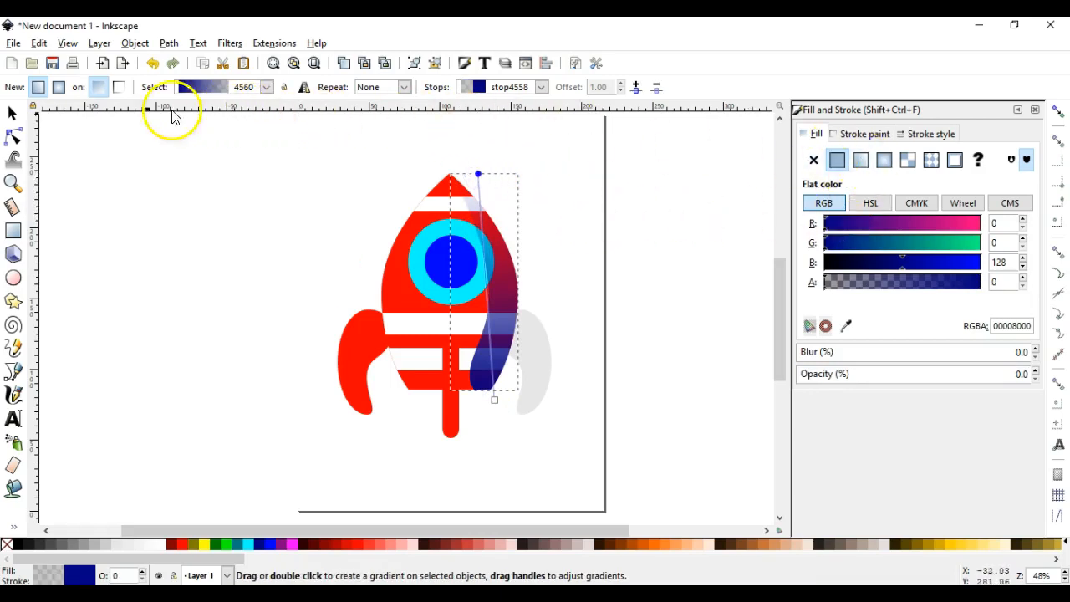
- Set the opacity of the gradient's opaque navy stop at the rocket's base to 59.8%, and deselect the shading shape
click(542, 87)
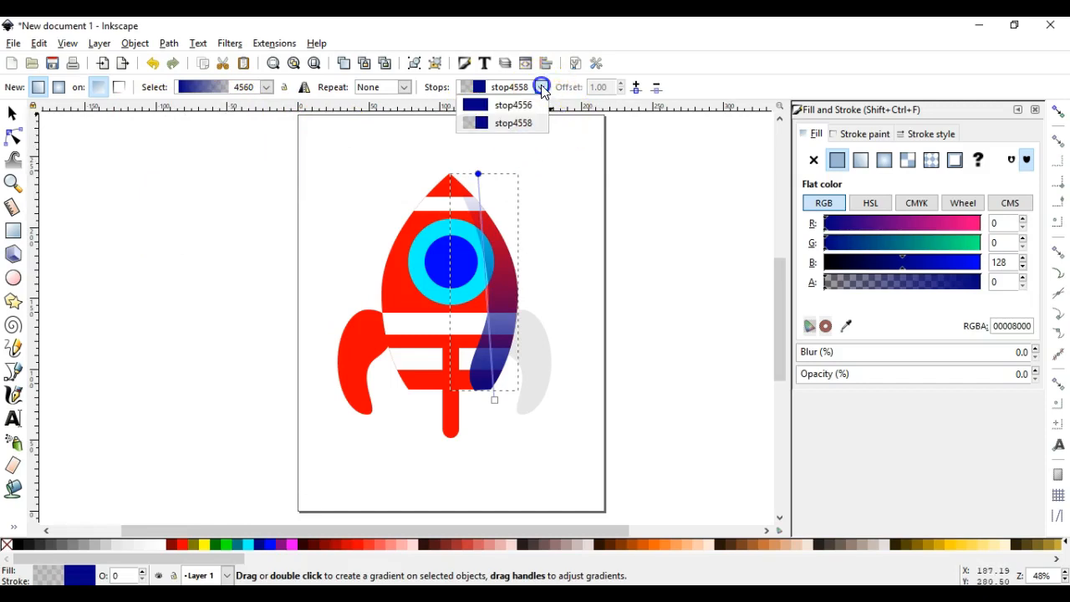
click(526, 122)
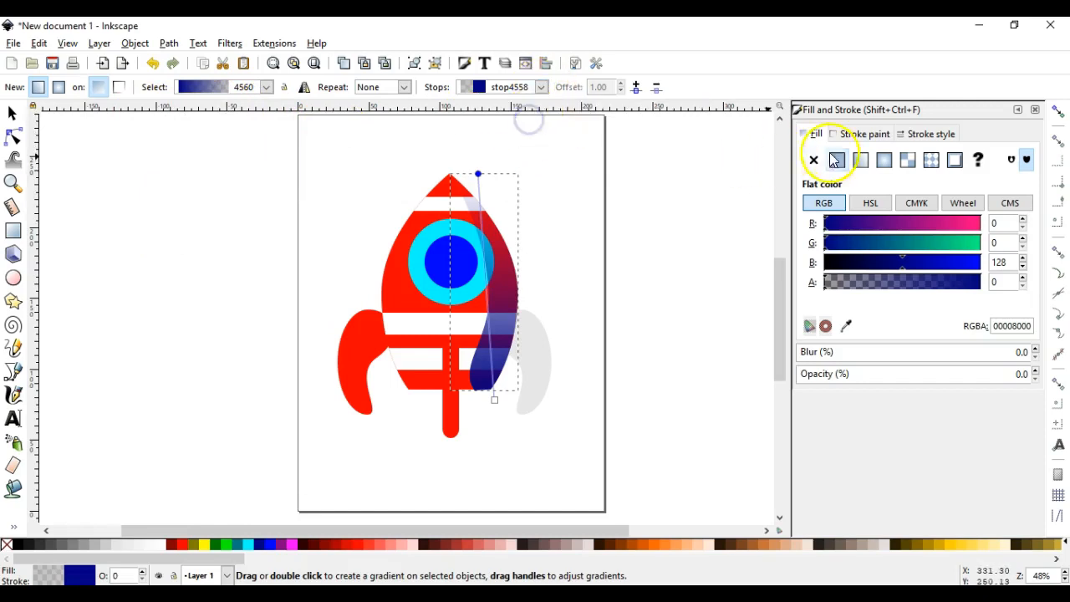
click(963, 203)
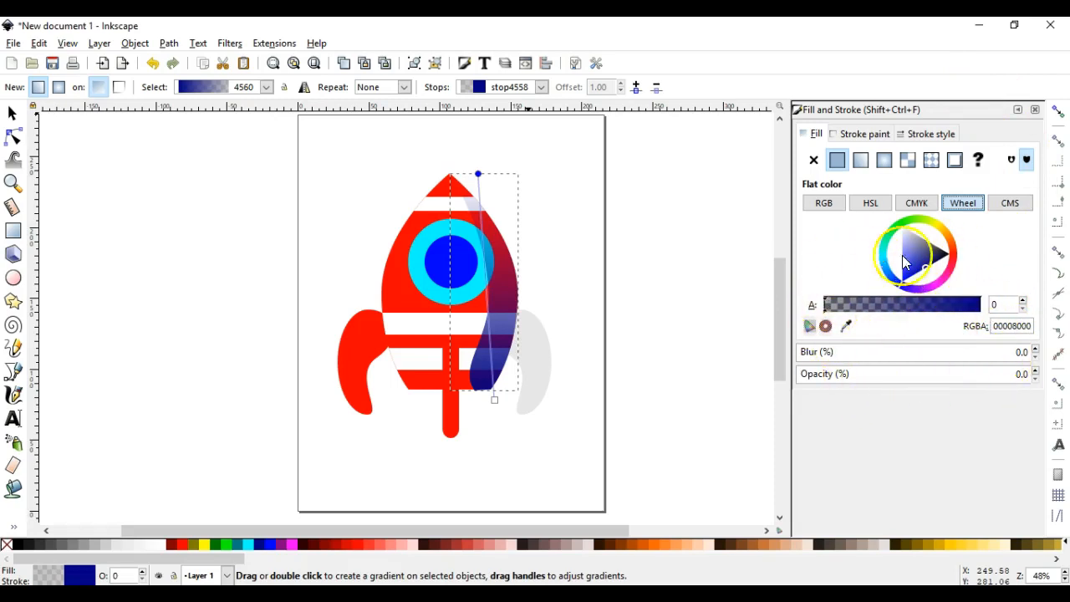
click(540, 87)
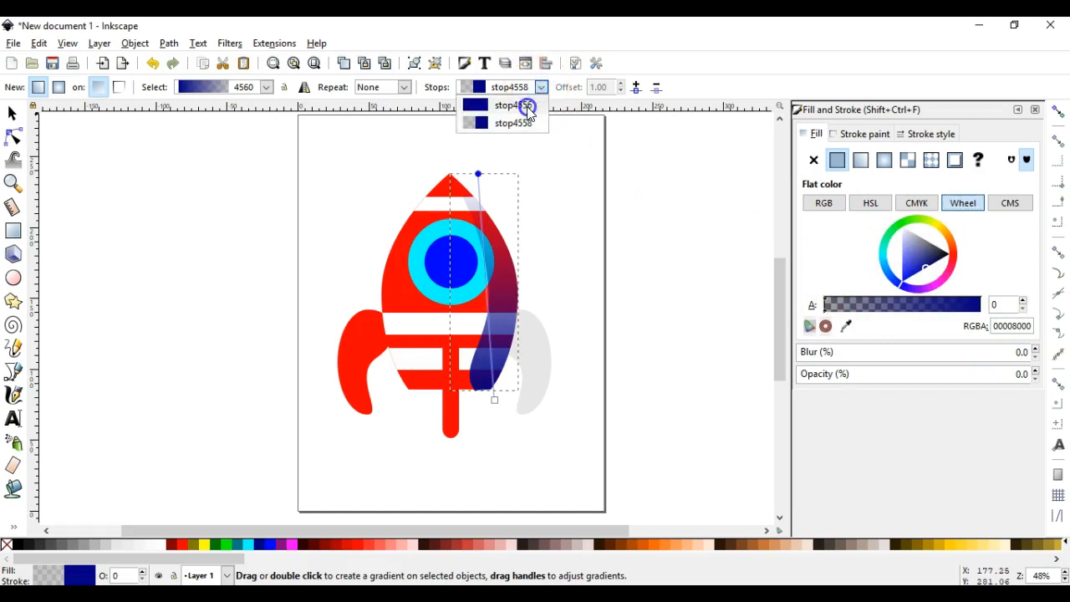
click(525, 105)
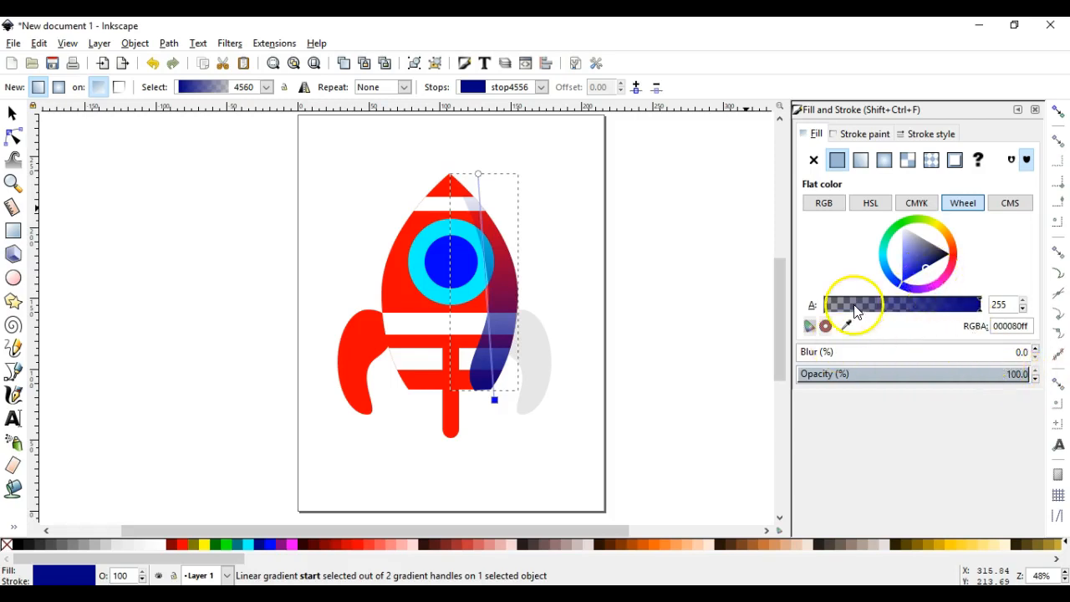
drag(1023, 376, 1058, 370)
drag(989, 375, 937, 373)
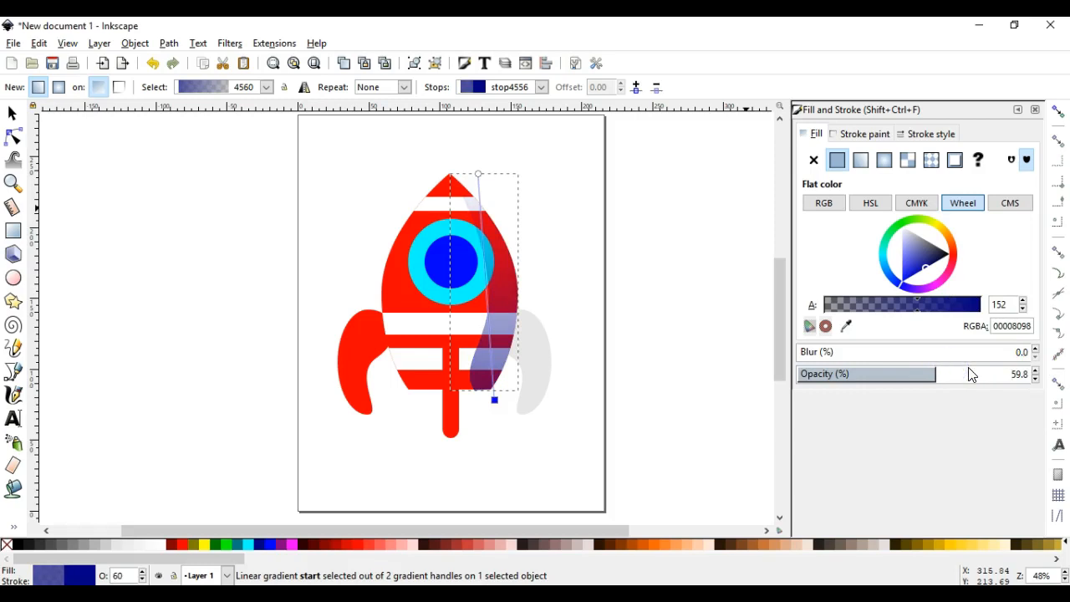
click(718, 359)
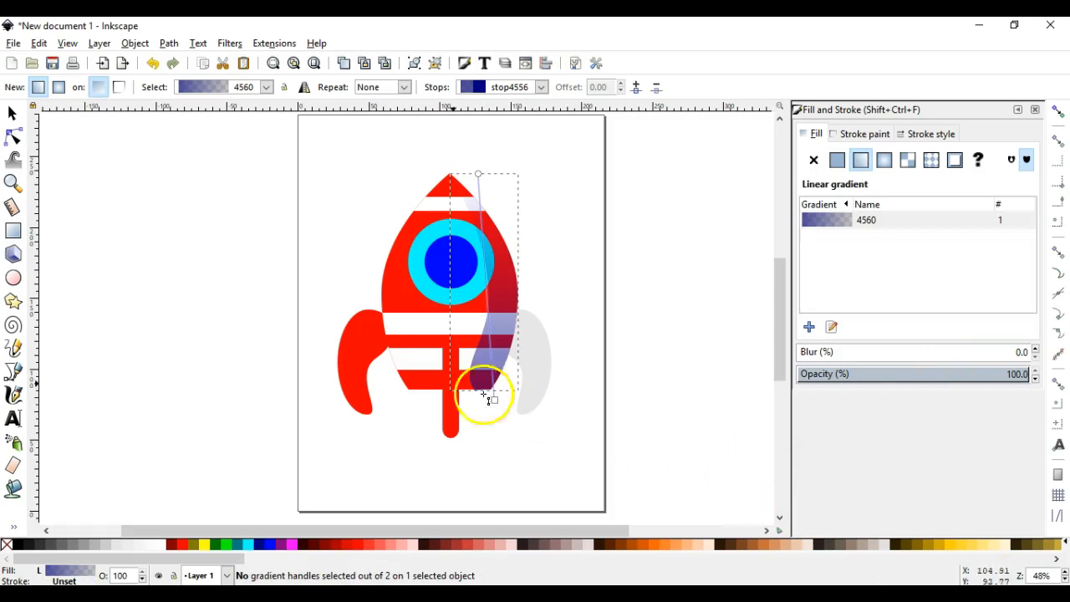
click(13, 113)
click(186, 203)
- Compare the shading with the tutorial's Step 6 picture, and read the Step 7 instructions on window and fin highlights
key(alt+Tab)
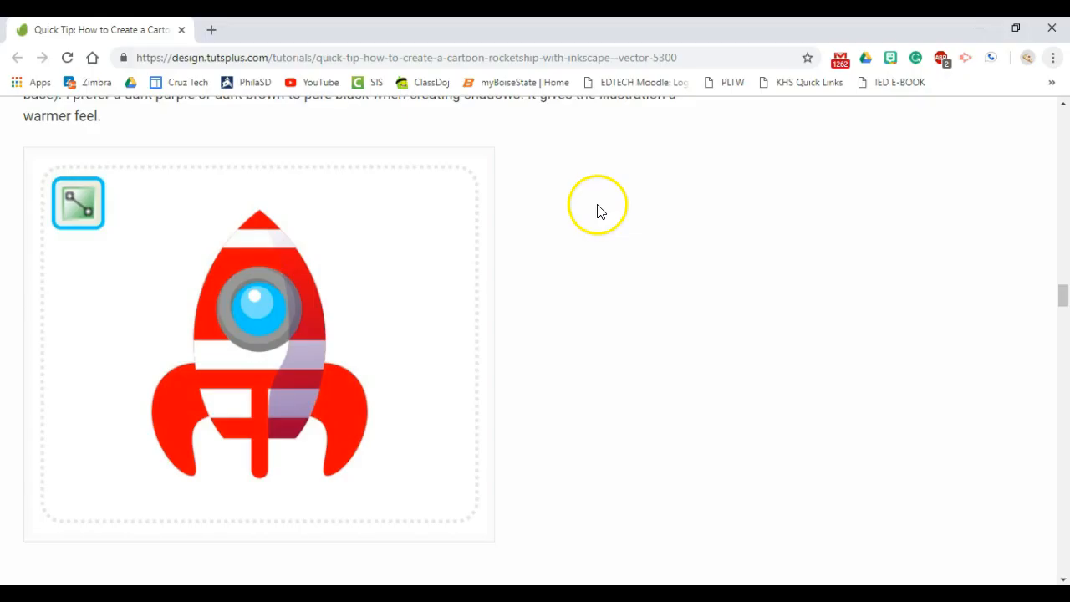
key(alt+Tab)
key(alt+Tab)
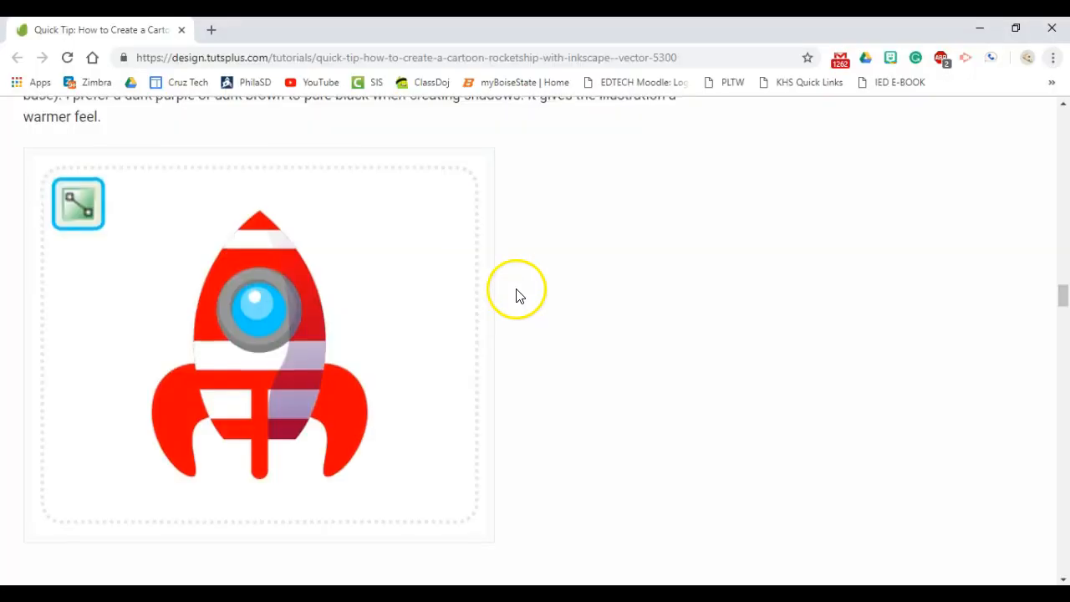
scroll(514, 299, up, 3)
scroll(514, 299, down, 1)
scroll(446, 218, up, 6)
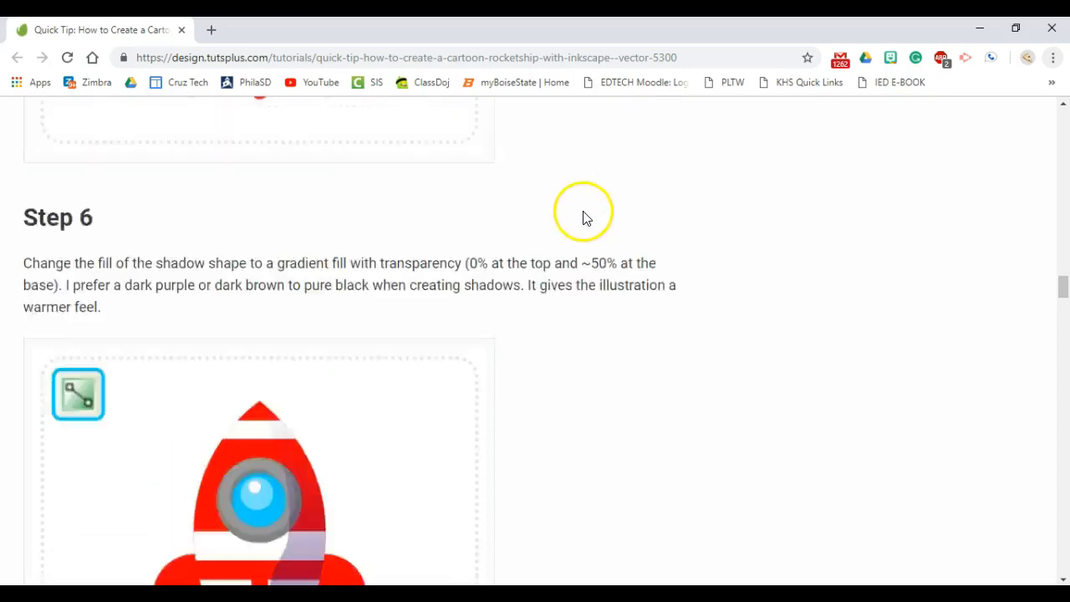
scroll(259, 371, down, 8)
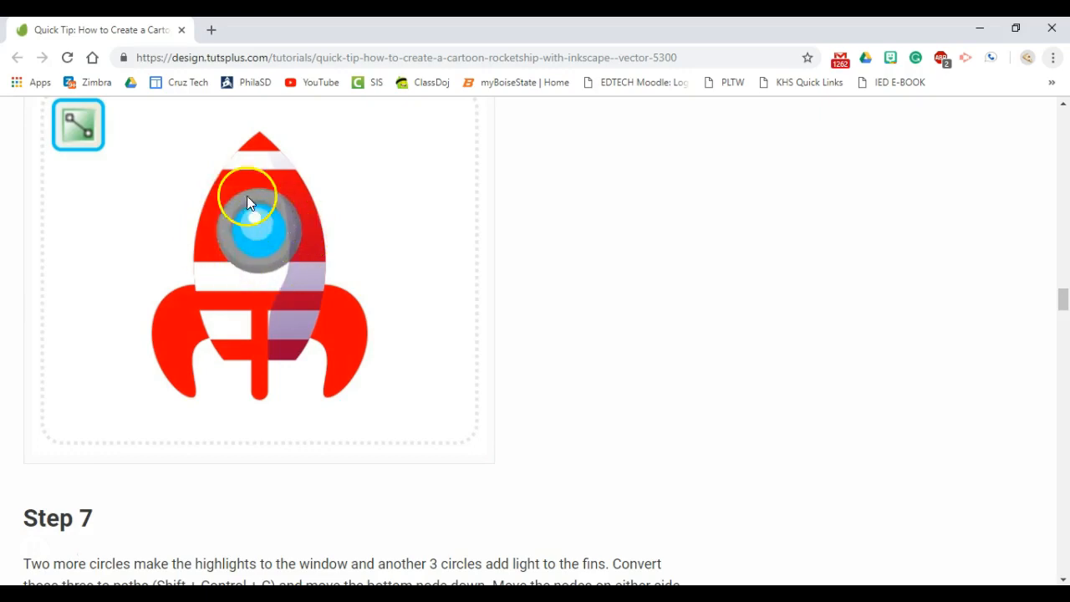
scroll(359, 246, up, 3)
scroll(569, 276, down, 6)
scroll(562, 285, down, 4)
scroll(562, 284, up, 2)
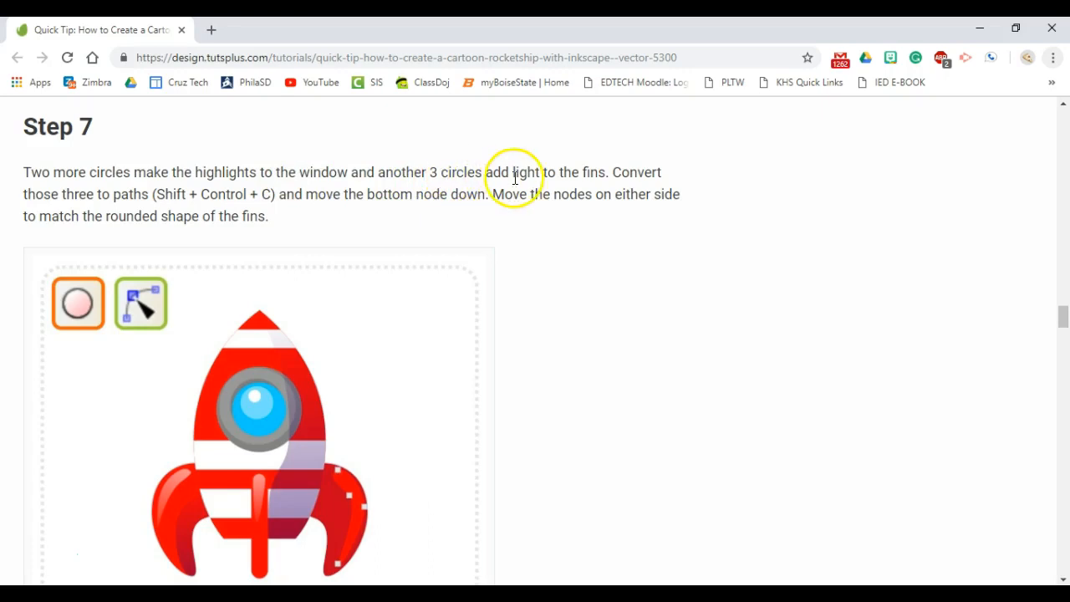
scroll(619, 182, down, 1)
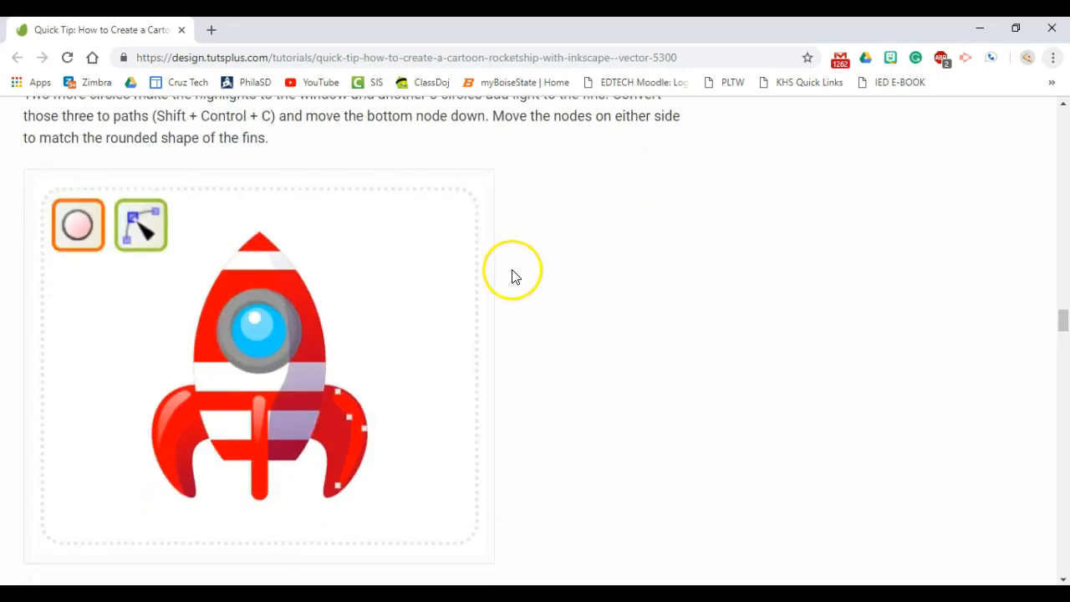
right_click(423, 287)
click(410, 266)
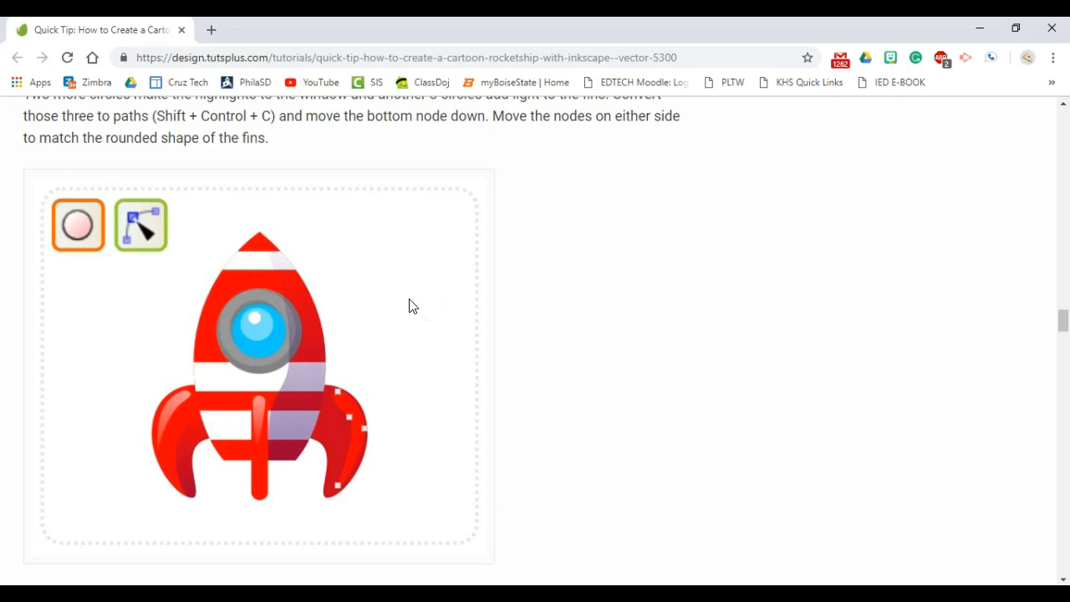
- Fill the window's outer circle with grey b3b3b3 and its inner circle with cyan 00ffff, then deselect
key(alt+Tab)
click(430, 288)
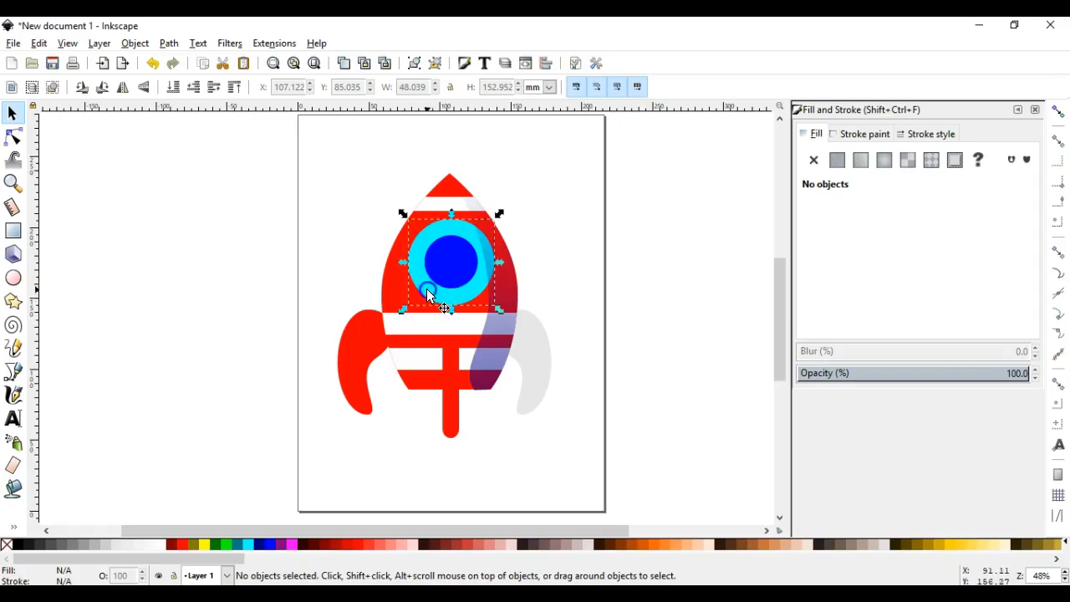
click(84, 545)
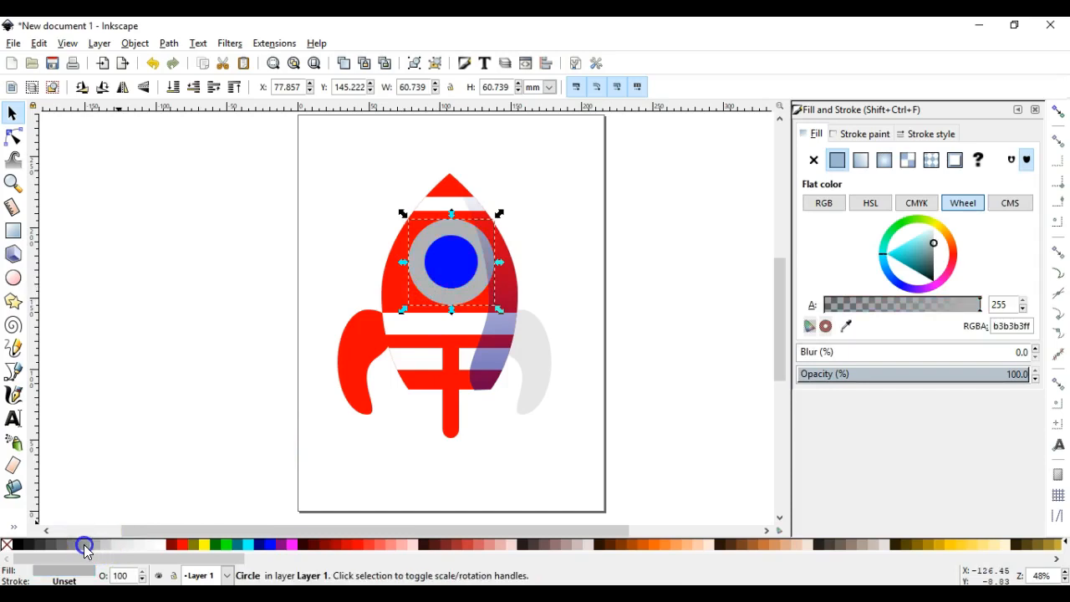
key(Escape)
click(440, 265)
key(alt+Tab)
key(alt+Tab)
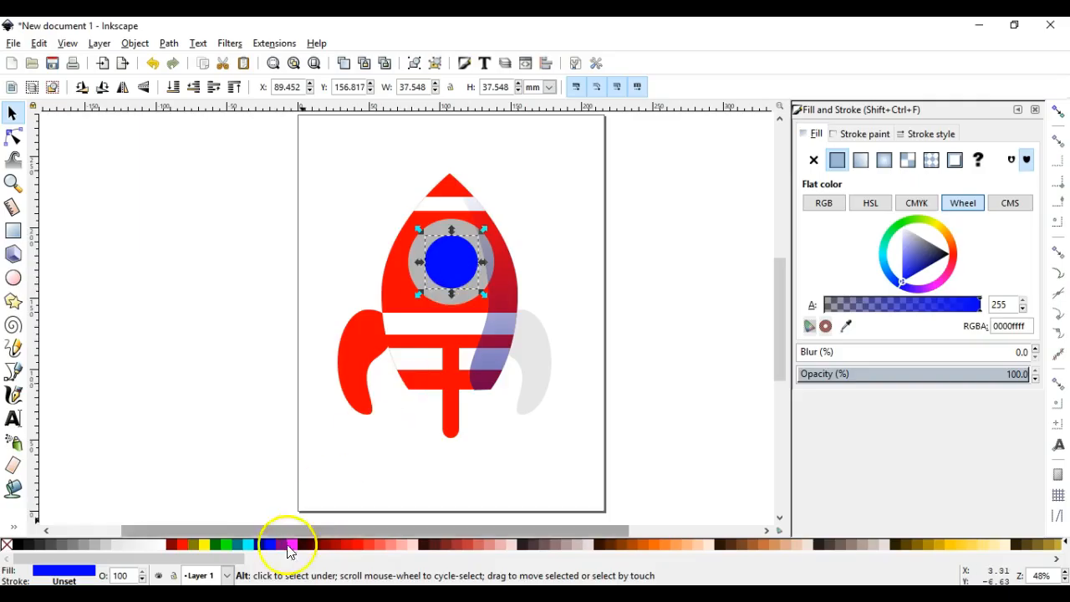
click(243, 543)
click(233, 404)
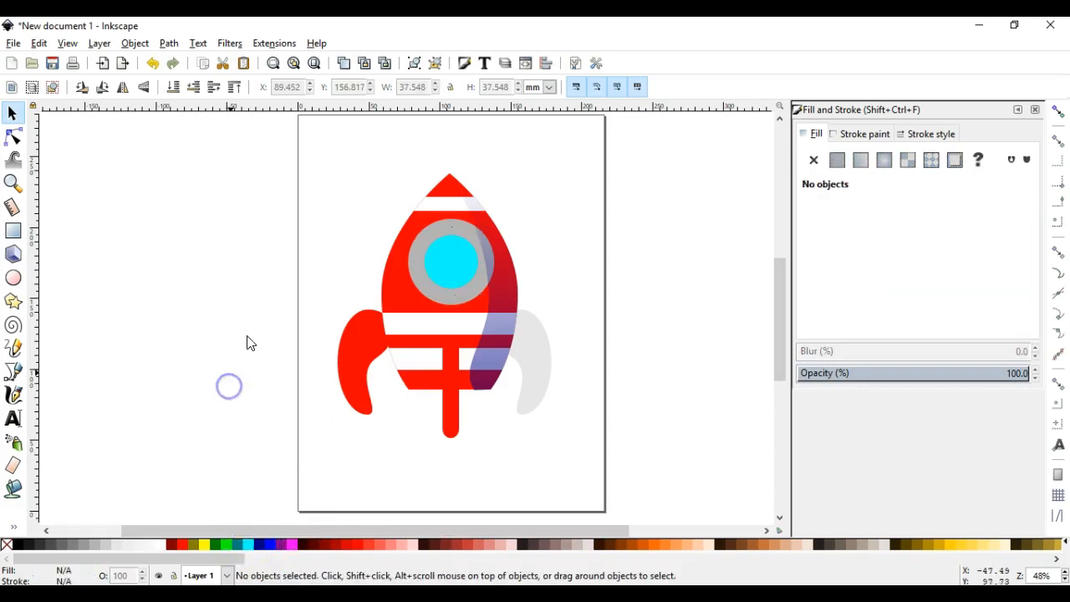
- Duplicate the window's grey outer circle, place the copy beside the page, and check the tutorial's window shading
click(424, 244)
key(ctrl+d)
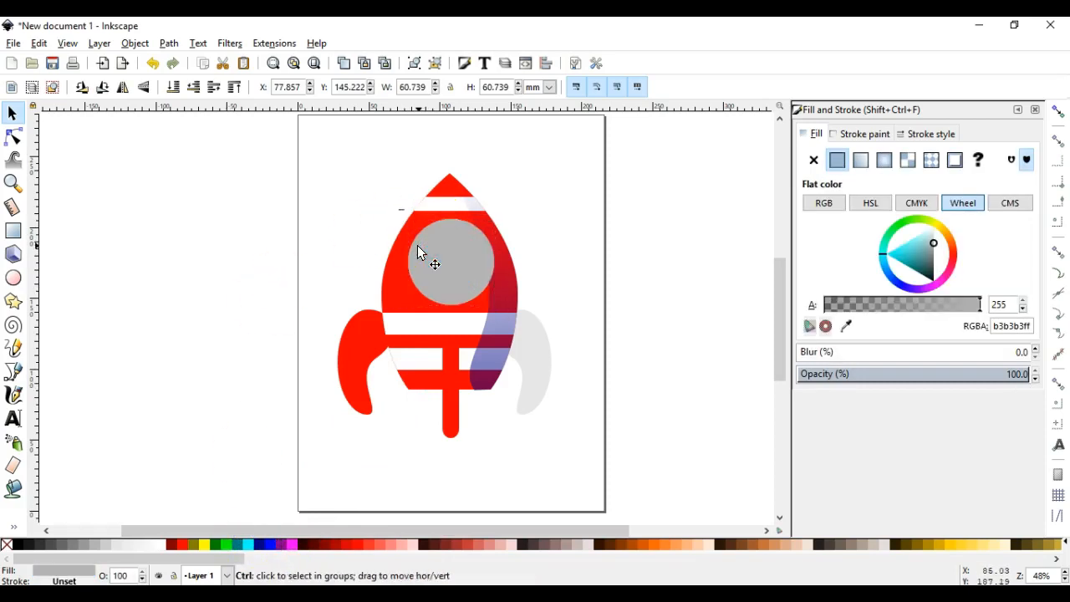
drag(431, 251, 196, 238)
key(alt+Tab)
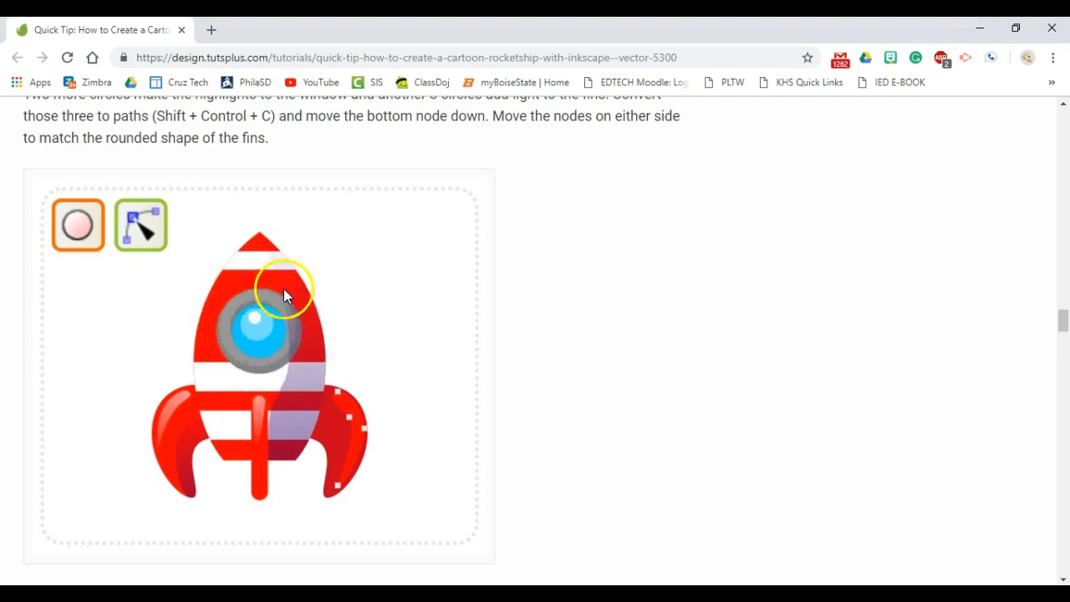
key(alt+Tab)
- Duplicate the spare grey circle, scale the duplicate to about 56.3 mm, and fill it with dark red 800000
click(235, 234)
click(284, 218)
click(235, 235)
drag(261, 200, 258, 205)
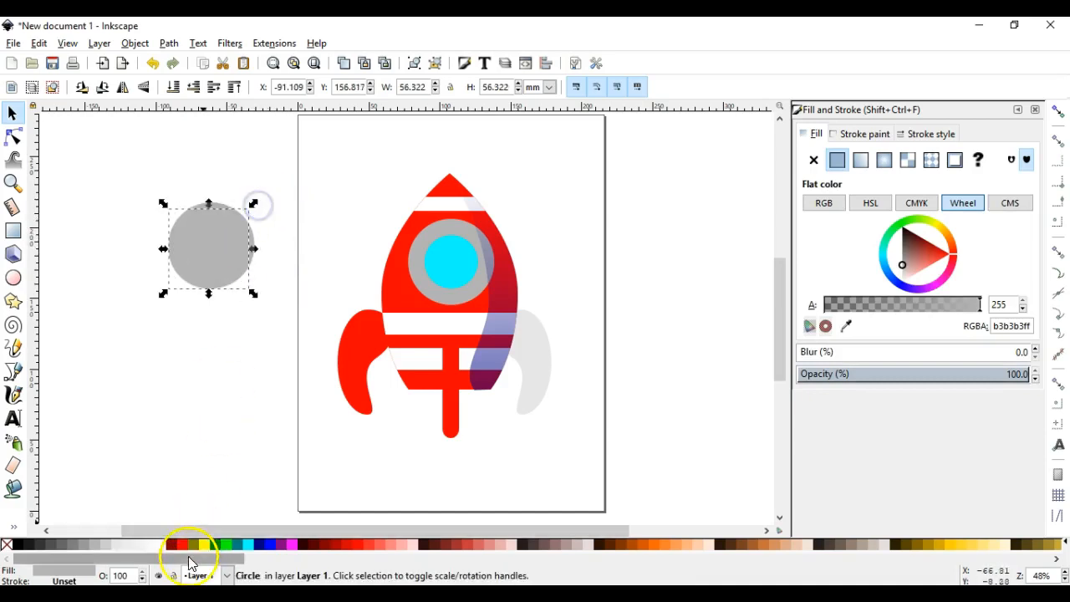
click(173, 544)
- Shrink the dark red circle to about 54.7 mm and offset it toward the grey circle's upper-left edge
drag(211, 268, 217, 248)
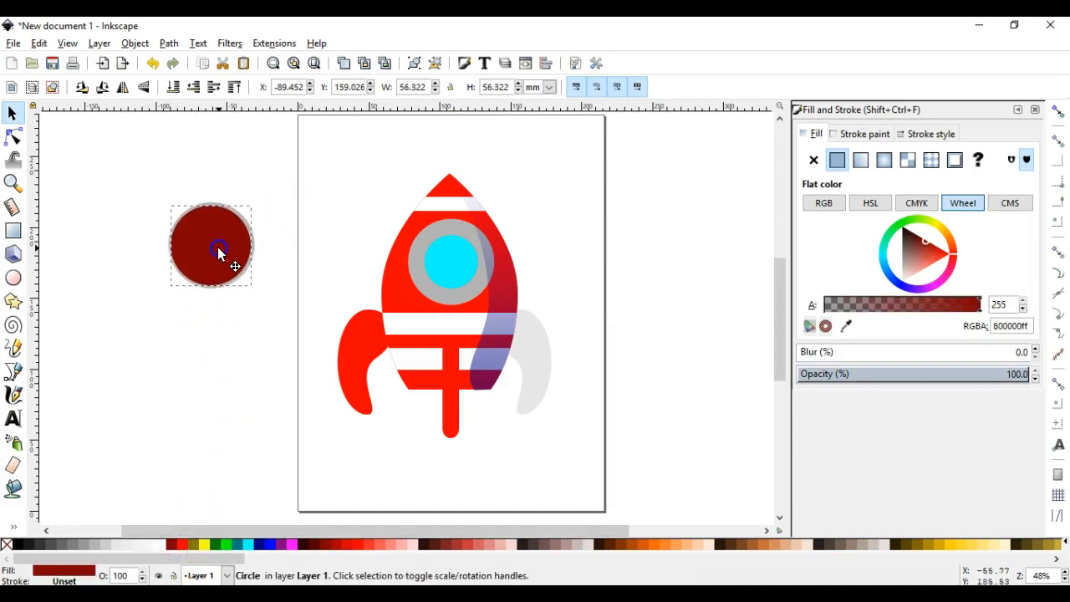
click(217, 245)
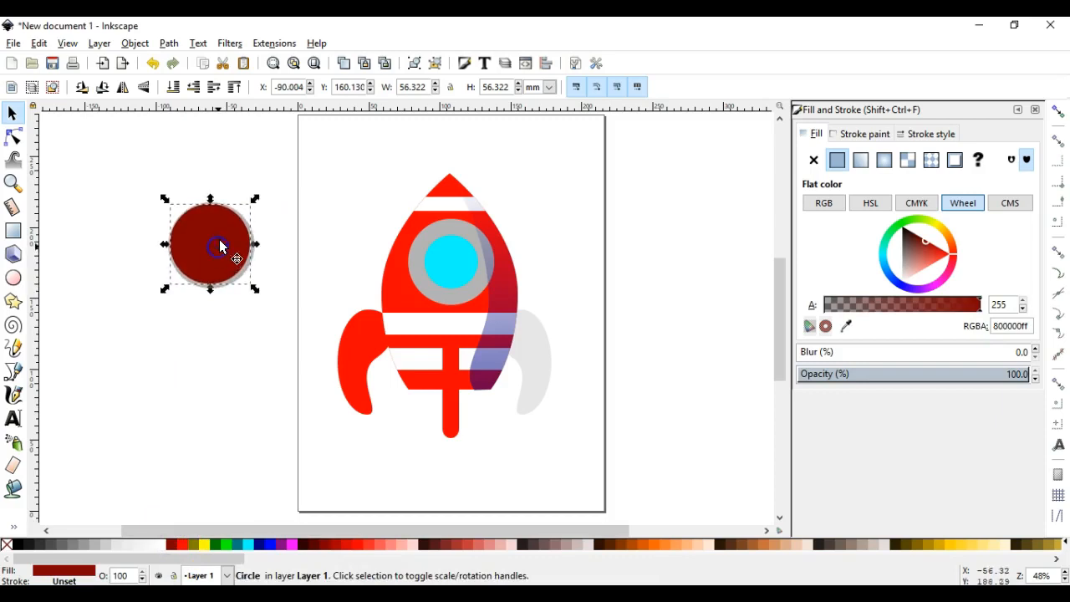
drag(252, 202, 254, 197)
drag(223, 235, 222, 241)
click(294, 211)
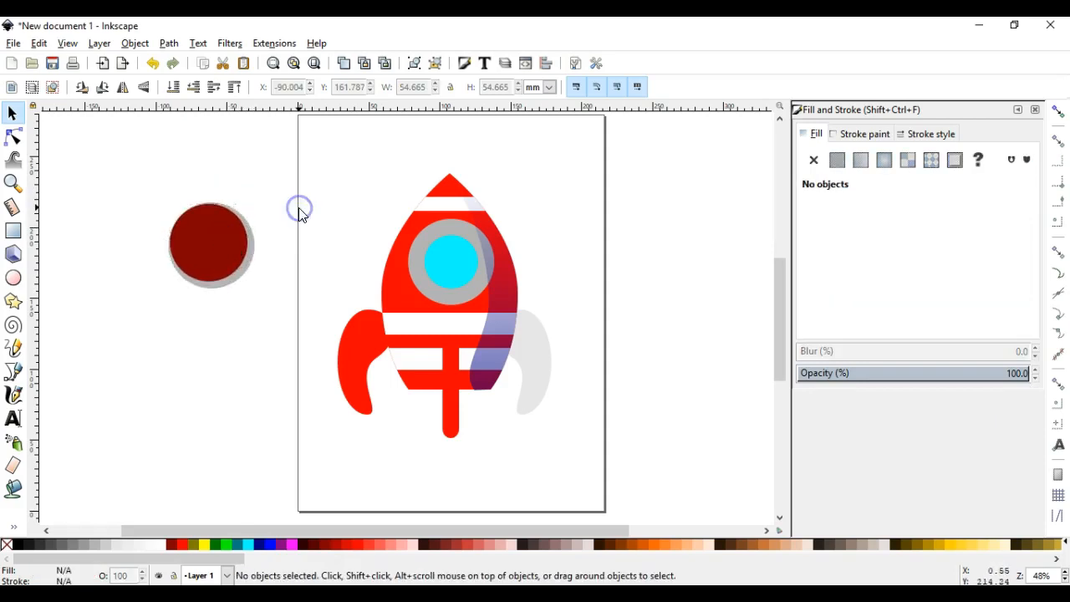
- Subtract the dark red circle from the spare grey circle with Difference to make a crescent-shaped ring
drag(150, 181, 327, 376)
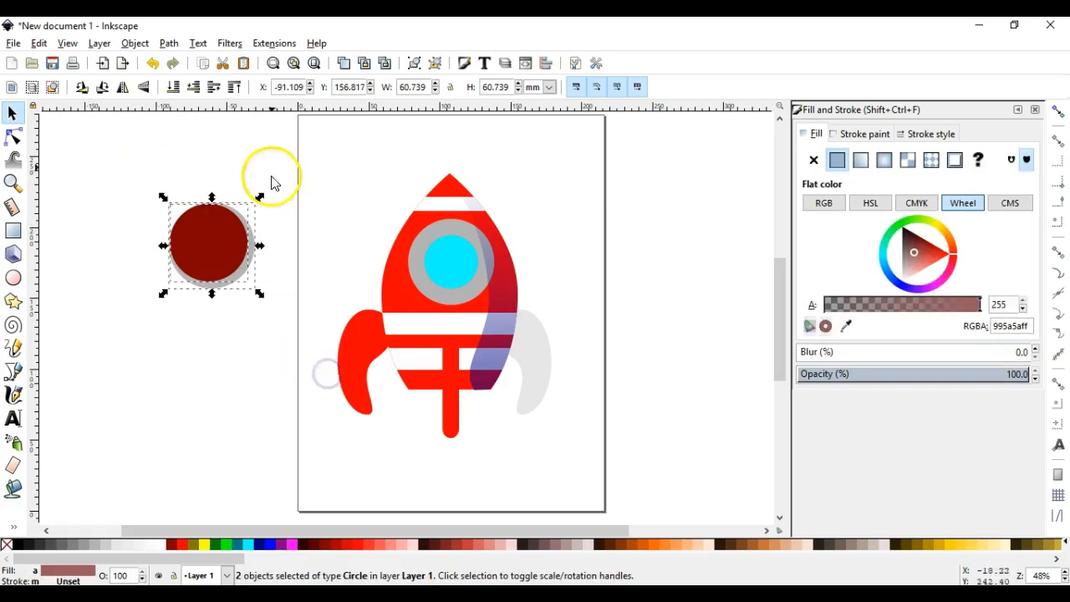
click(170, 44)
click(184, 148)
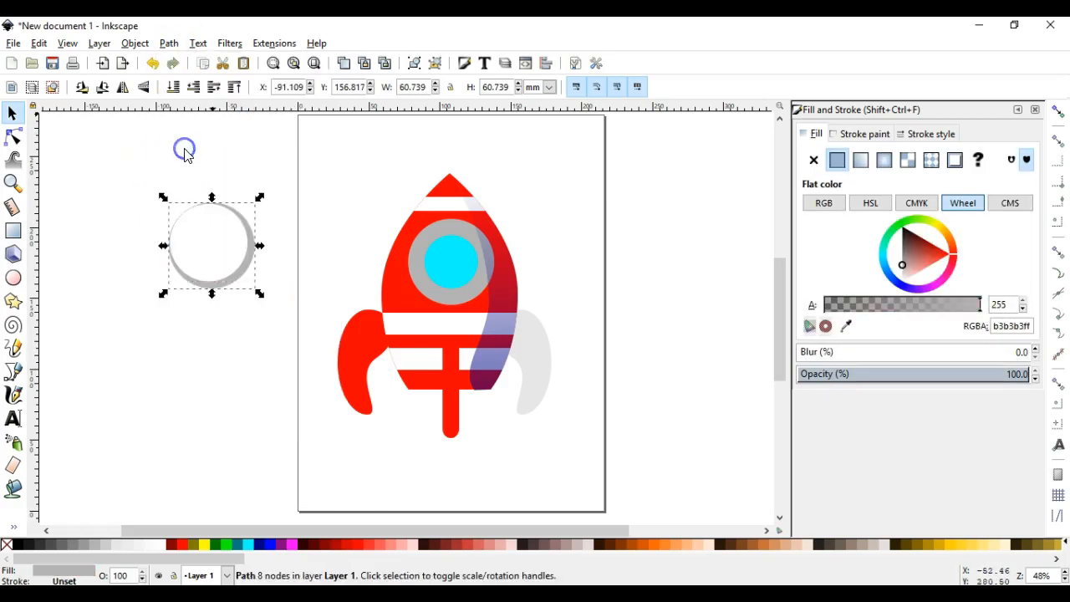
click(261, 226)
- Fill the crescent with darker grey 808080 and align it over the window's outer ring as shading
drag(253, 249, 470, 270)
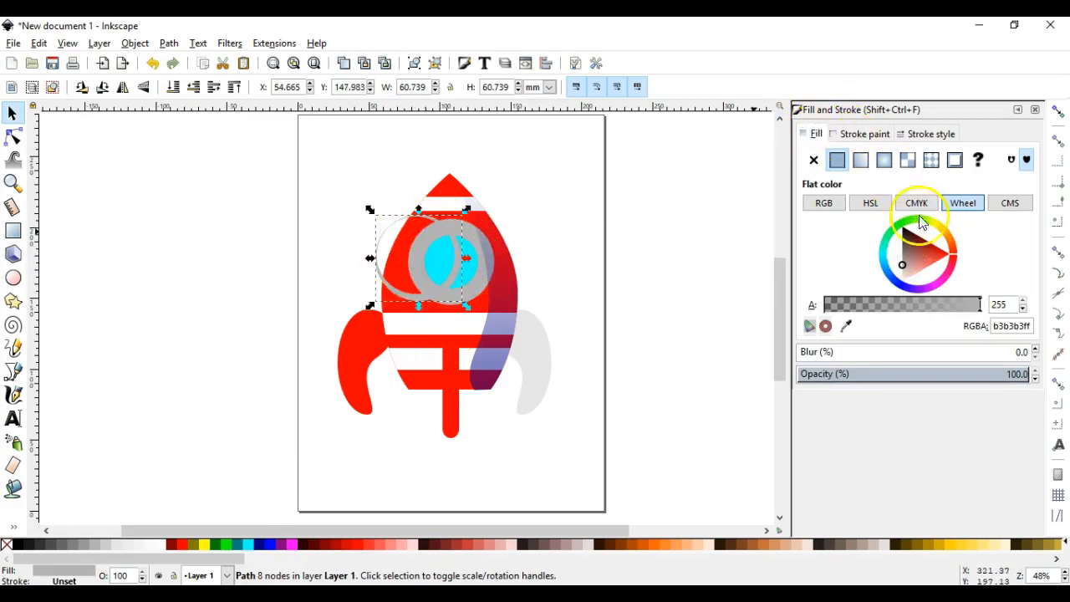
drag(905, 266, 899, 254)
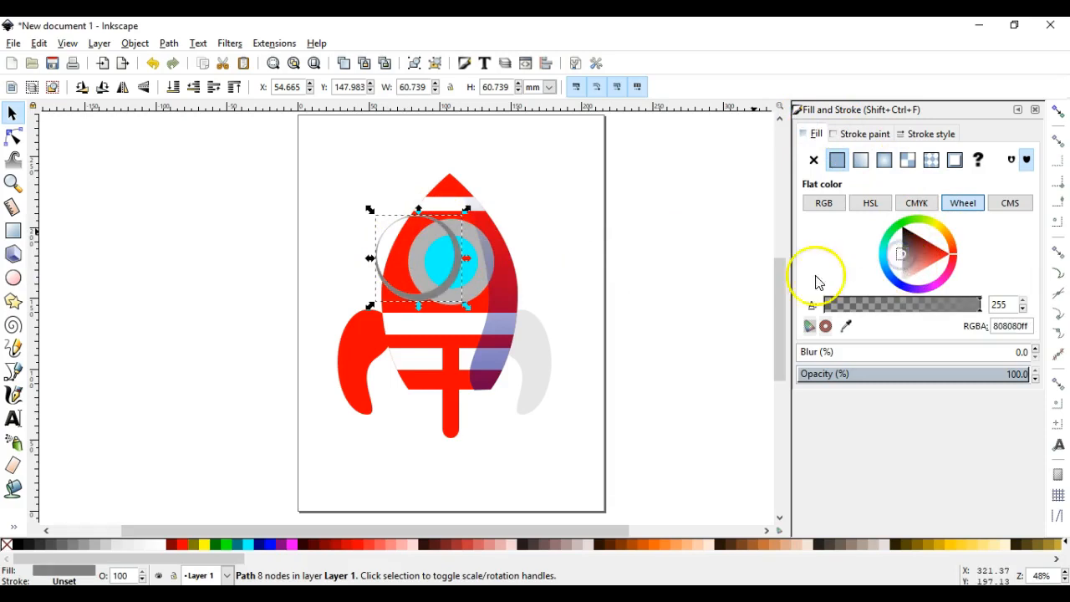
drag(454, 287, 480, 285)
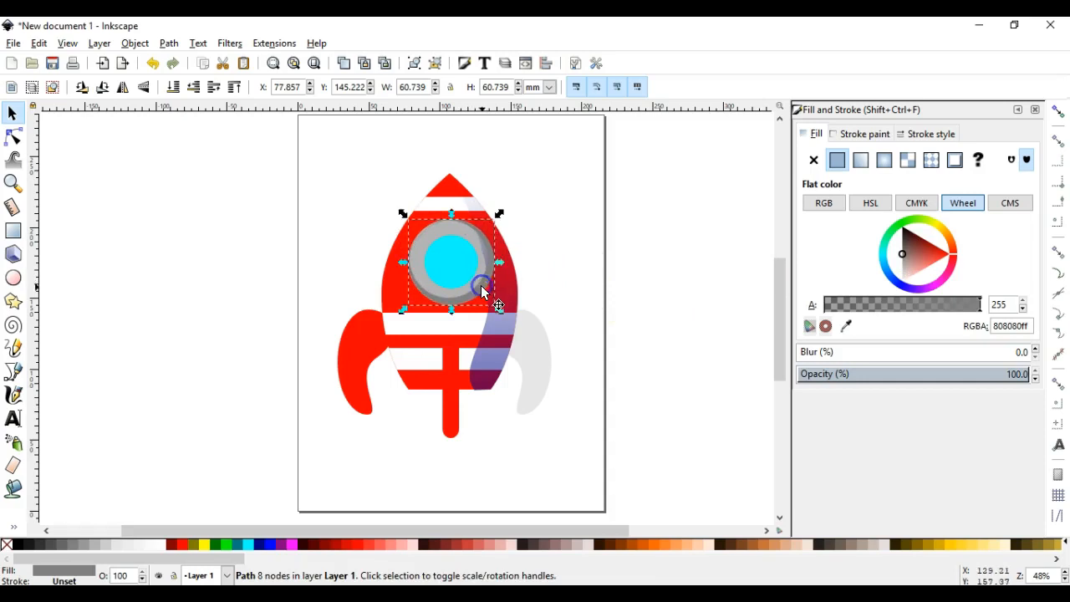
click(505, 301)
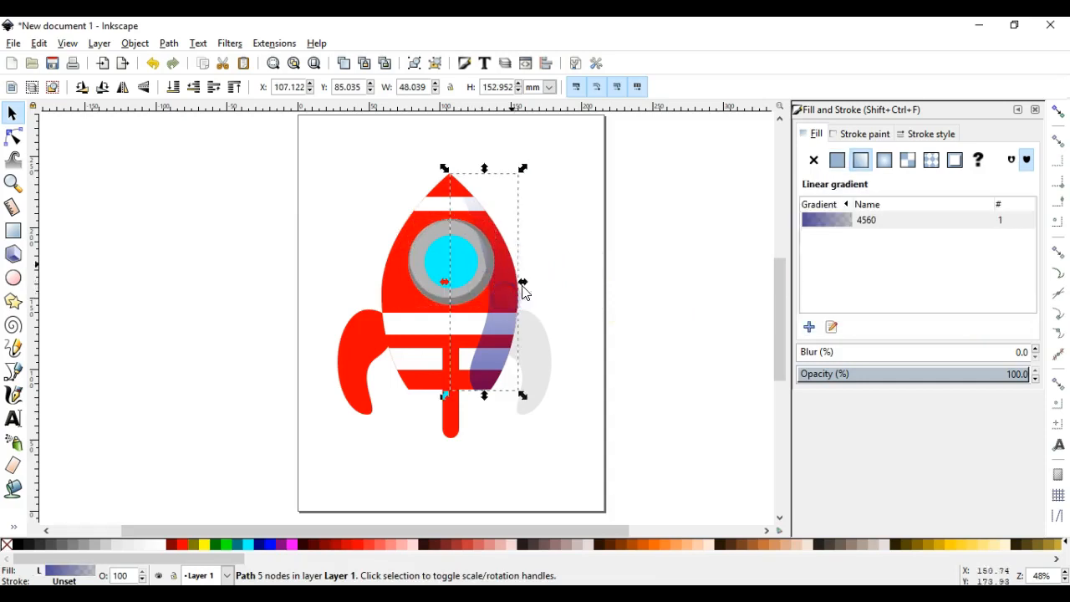
click(220, 173)
- Duplicate the window's cyan inner circle, place the copy beside the page, and compare with the tutorial's window
click(461, 277)
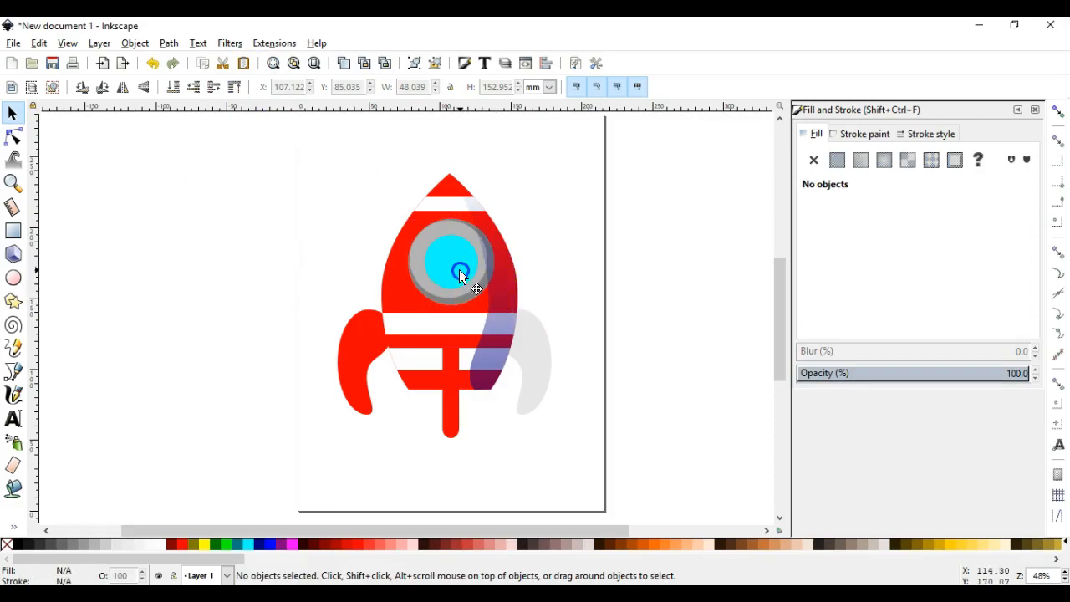
key(alt+Tab)
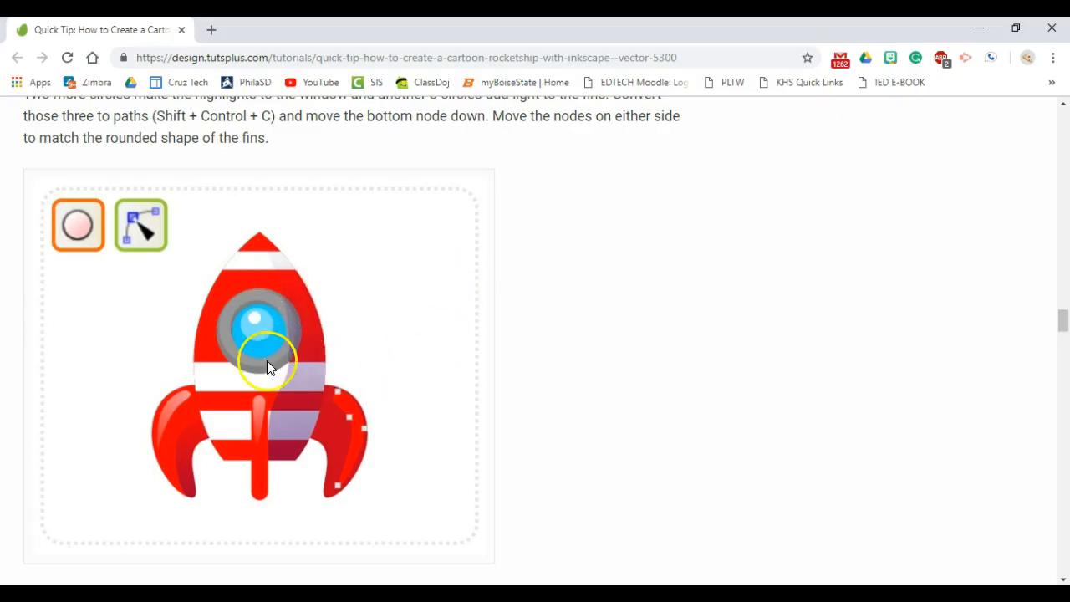
key(alt+Tab)
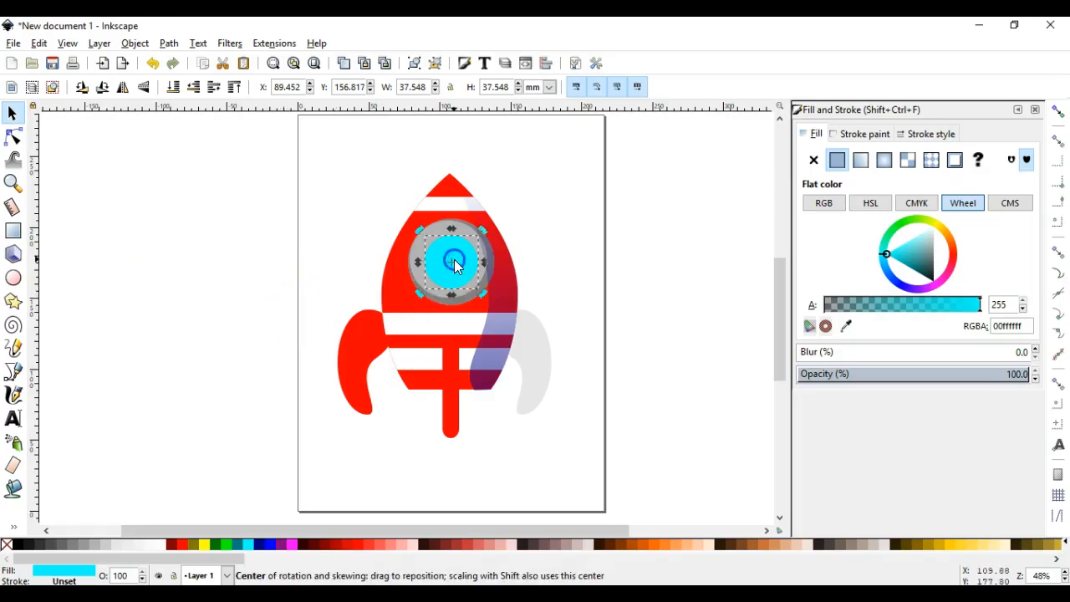
drag(468, 272, 264, 269)
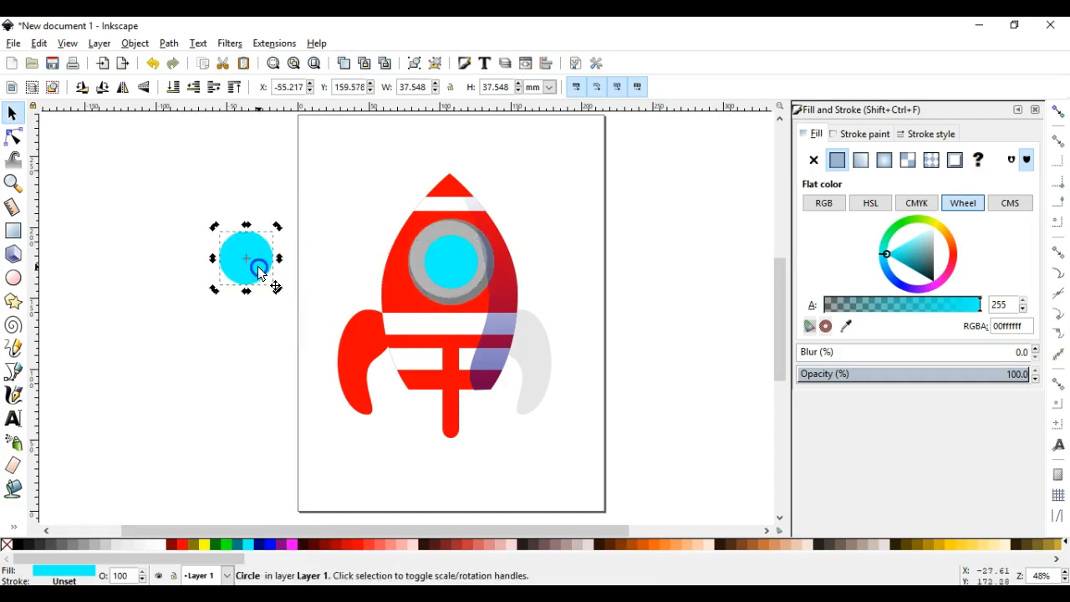
key(alt+Tab)
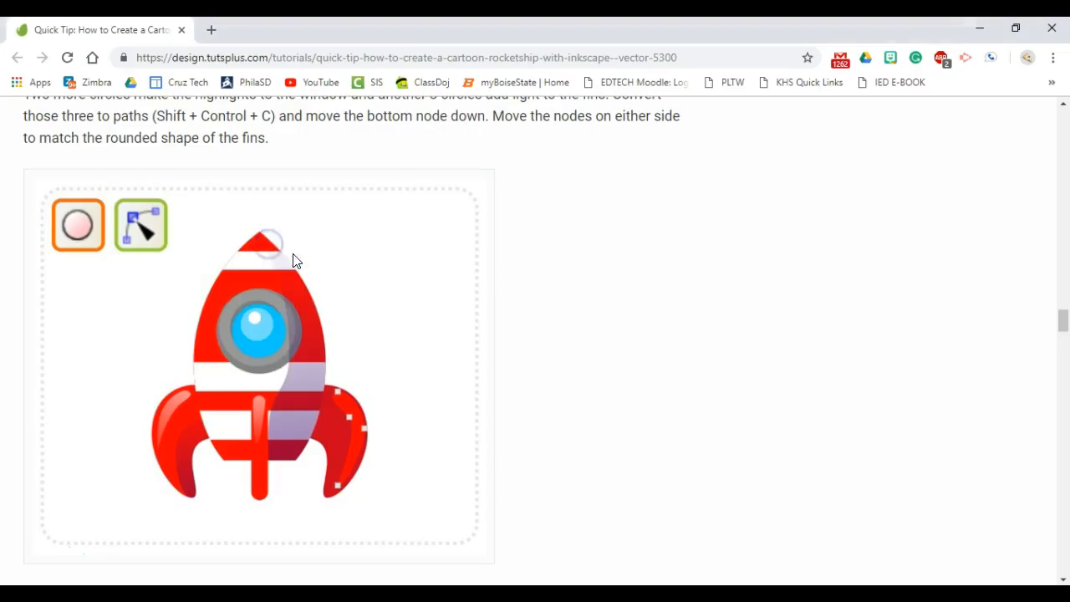
key(alt+Tab)
- Set the fill of the window's inner circle to blue 1478ff
click(453, 268)
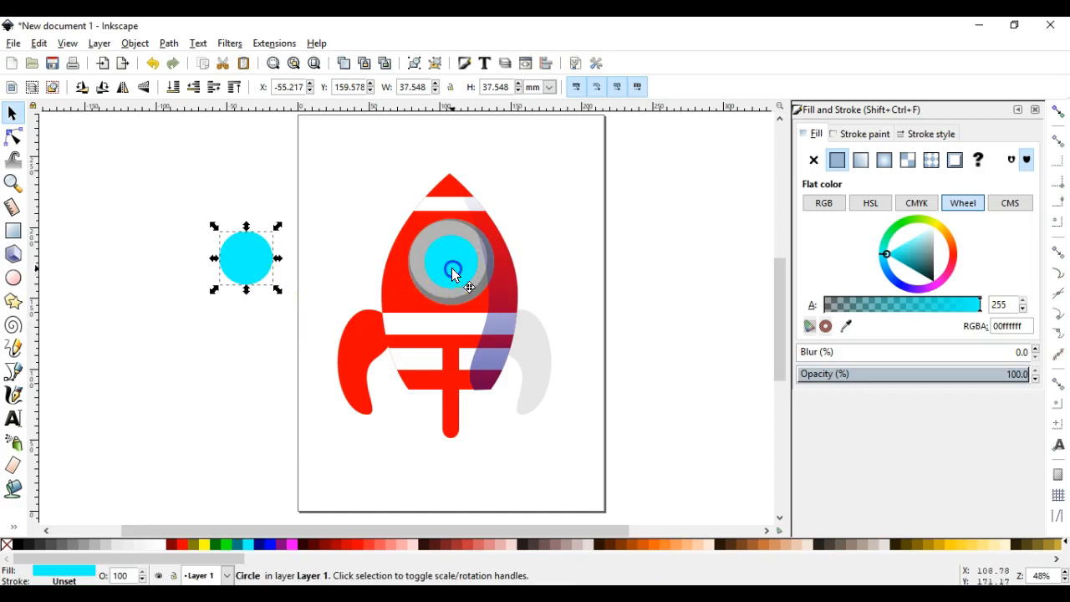
mouse_move(904, 253)
mouse_down()
mouse_move(913, 263)
mouse_move(918, 238)
mouse_up()
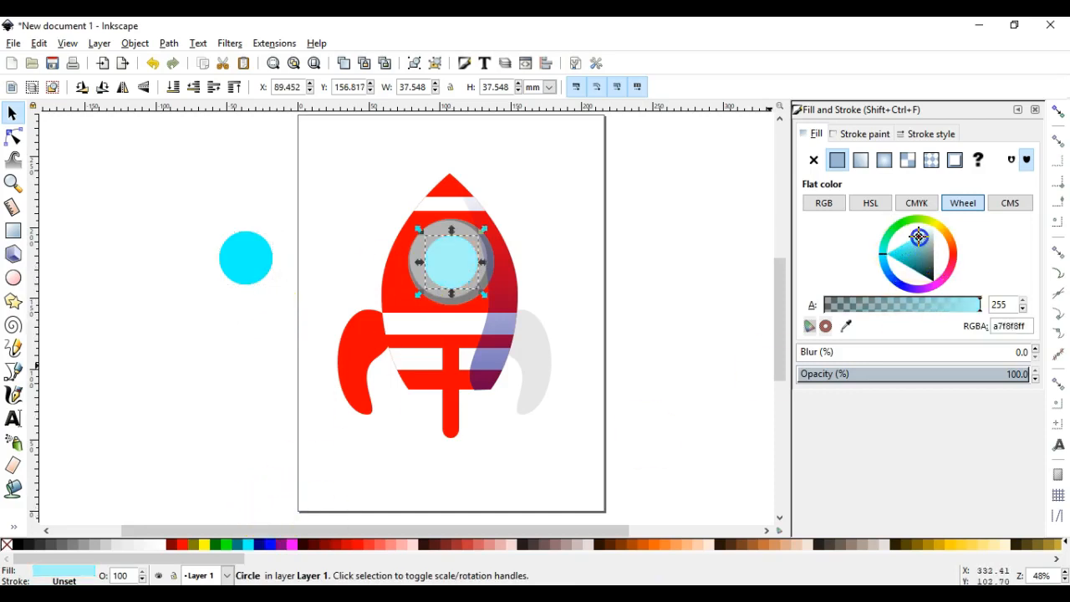
click(884, 273)
drag(899, 280, 875, 253)
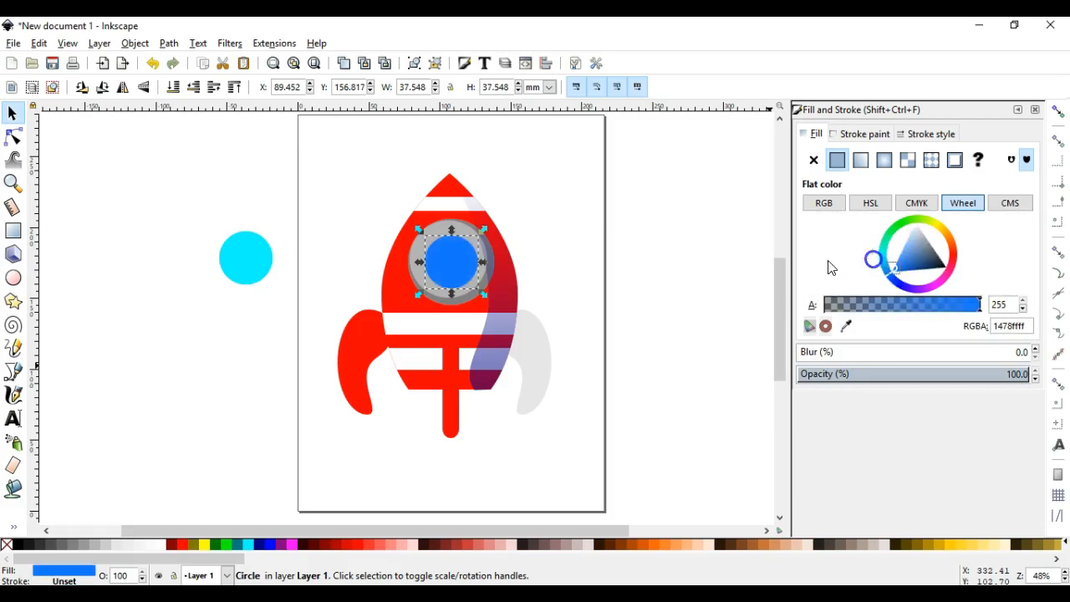
- Shrink the spare cyan circle to about 18.2 mm and place it in the upper part of the blue window as a highlight
click(266, 269)
drag(275, 229, 458, 268)
key(alt+Tab)
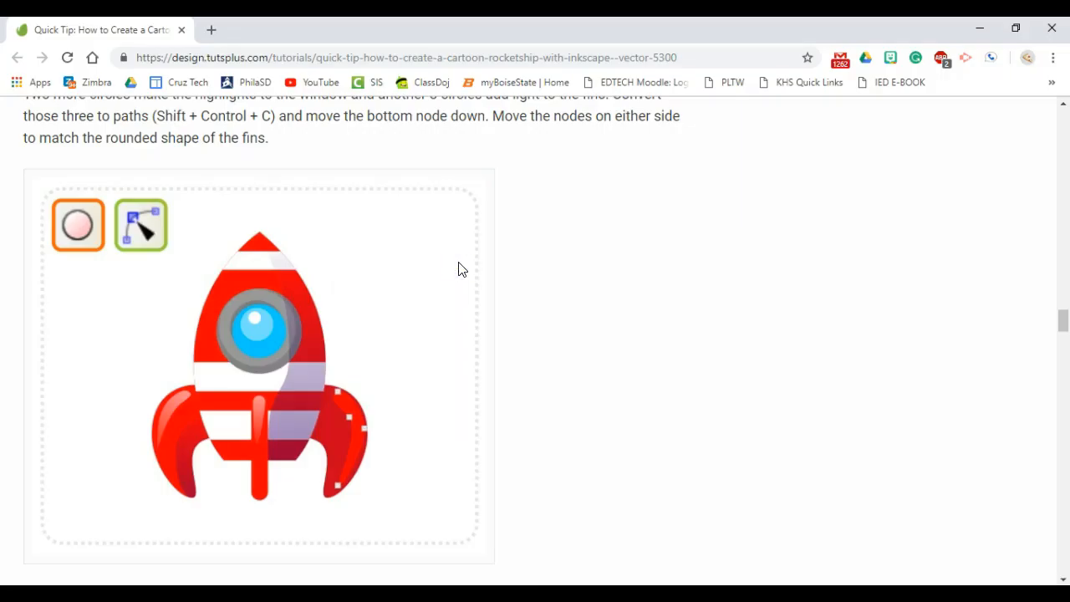
key(alt+Tab)
key(alt+Tab)
key(alt+Tab)
drag(478, 238, 456, 261)
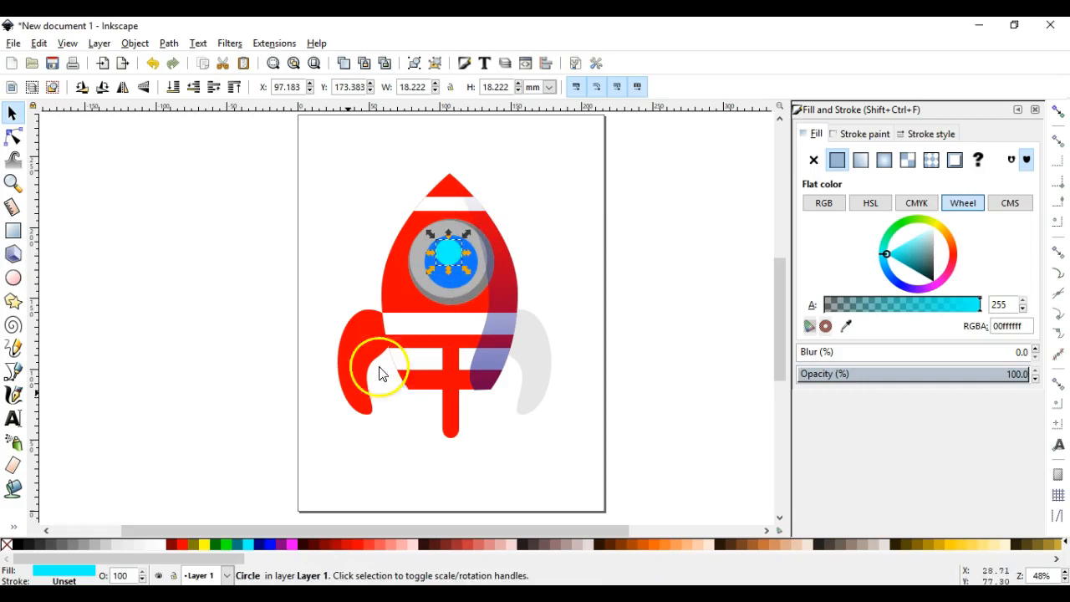
- Duplicate the cyan highlight, fill the copy white, and shrink it to about 10.5 mm within the cyan circle
click(162, 544)
drag(466, 234, 454, 249)
click(541, 232)
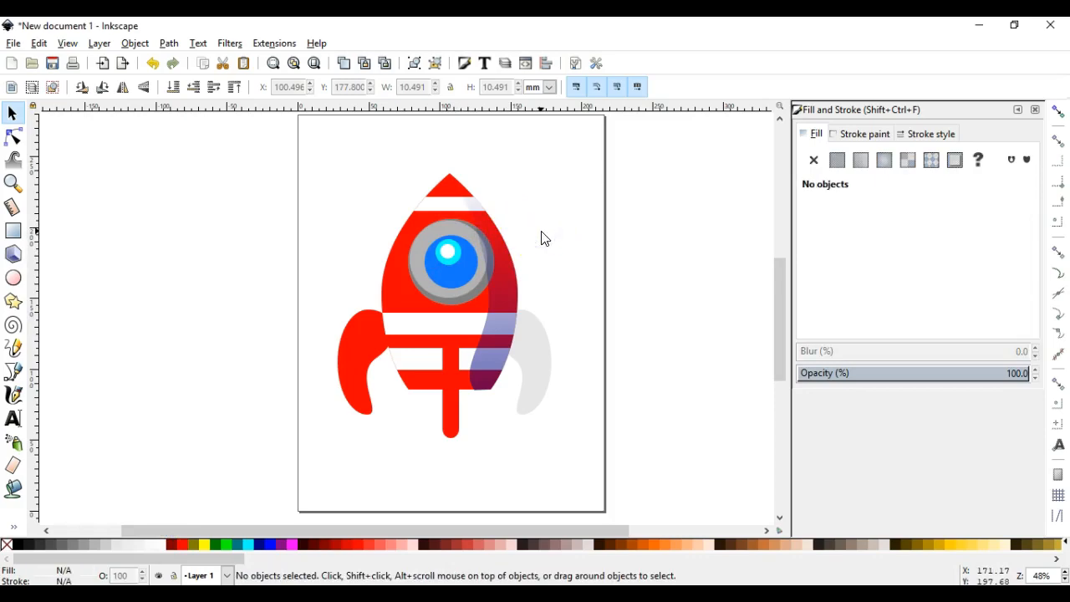
- Check the tutorial's fin highlights, duplicate the rocket's left fin, and place a much smaller copy beside the page
key(alt+Tab)
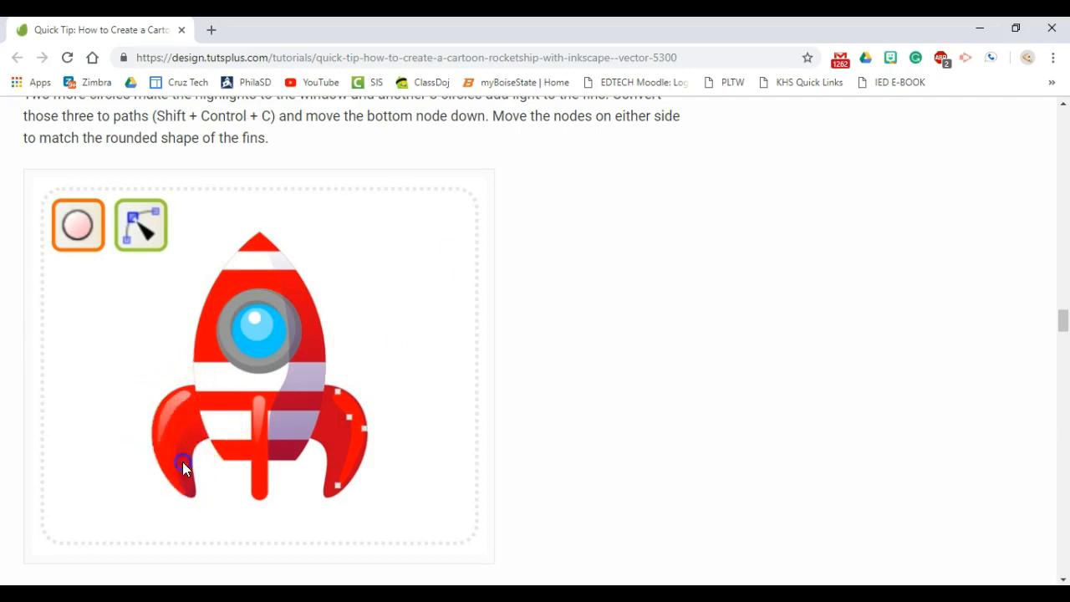
scroll(233, 406, down, 8)
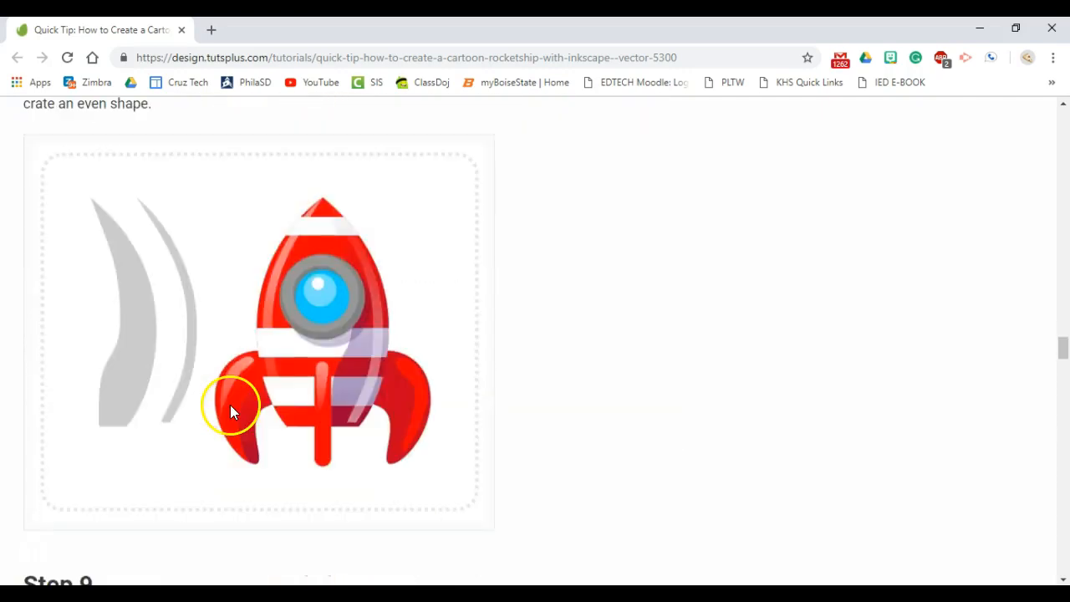
scroll(232, 412, up, 6)
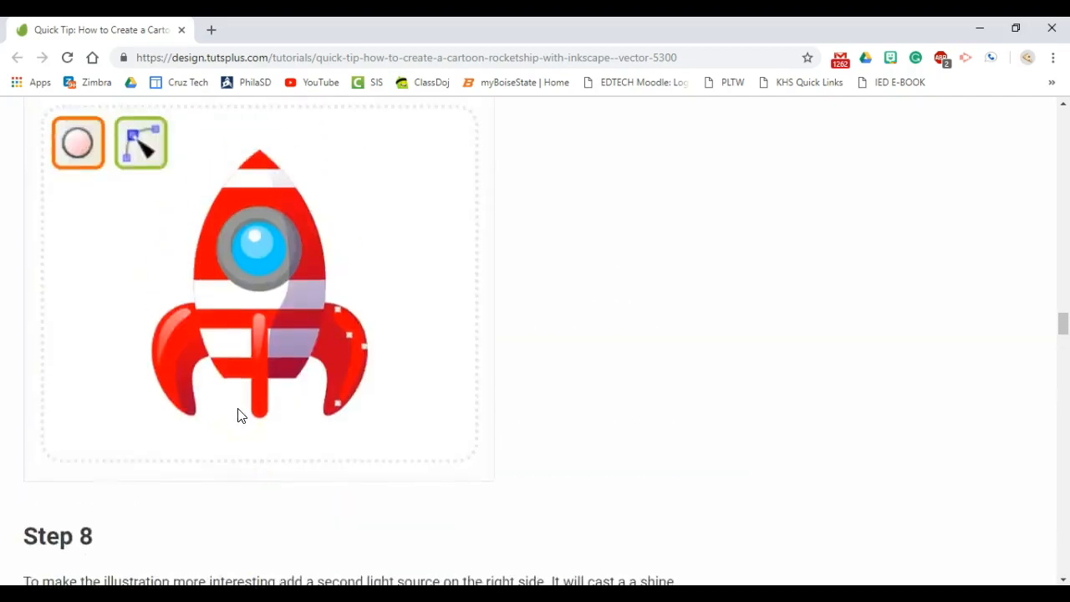
key(alt+Tab)
click(343, 358)
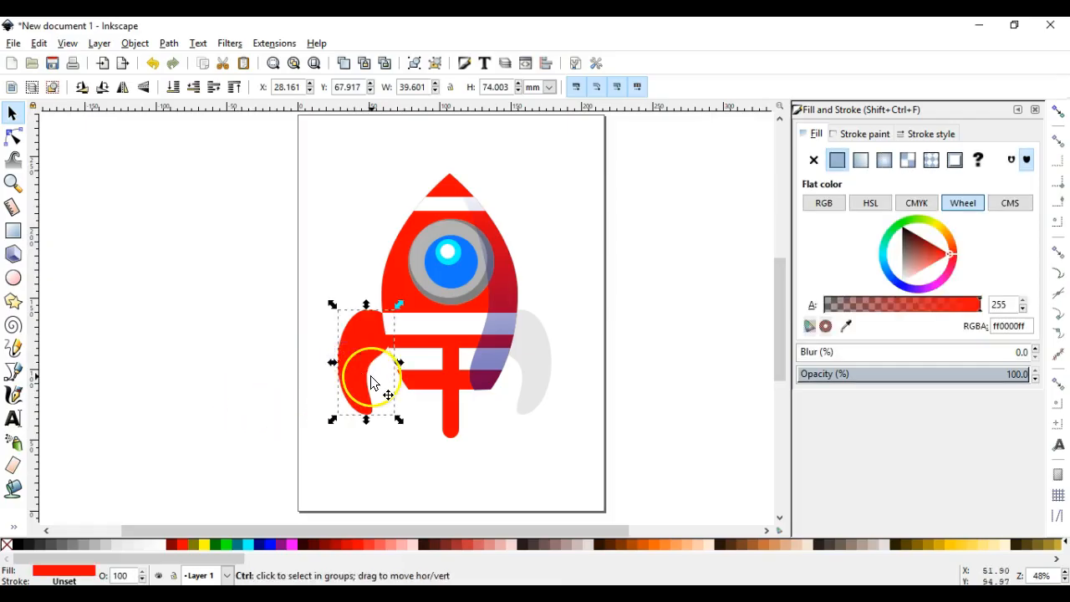
drag(371, 372, 241, 358)
drag(270, 294, 259, 333)
- Apply a linear gradient to the small fin copy, fading from red at its top to transparent just below its tip
click(10, 525)
click(59, 524)
drag(254, 328, 261, 339)
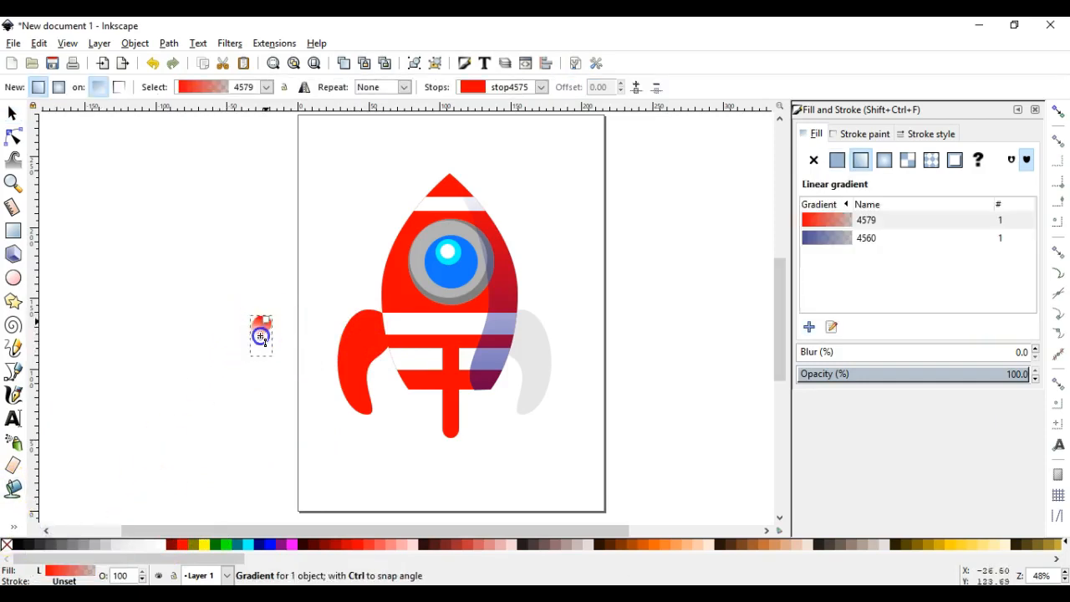
click(256, 359)
- Set the small fin's transparent gradient stop to ff7e7e00 and its opaque start stop to light pink ffa0a0ff
drag(923, 255, 939, 290)
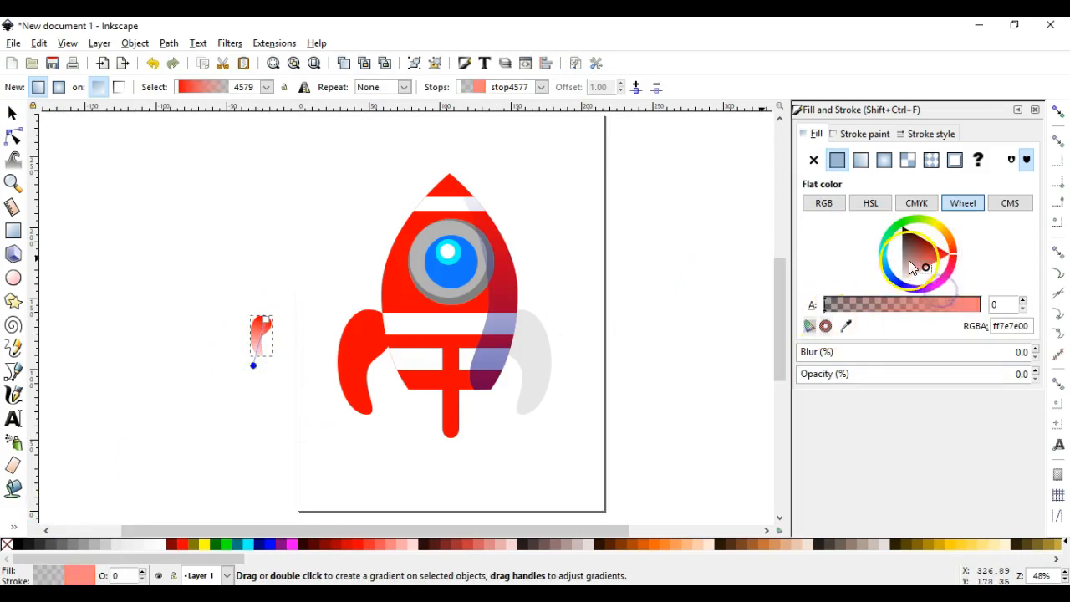
click(541, 87)
click(514, 104)
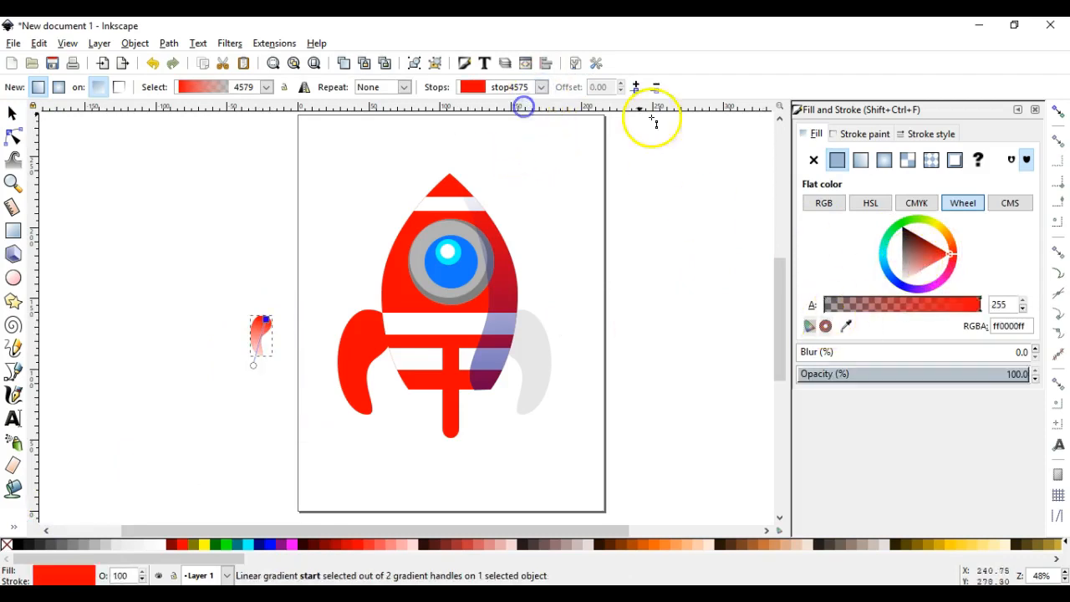
drag(944, 261, 932, 290)
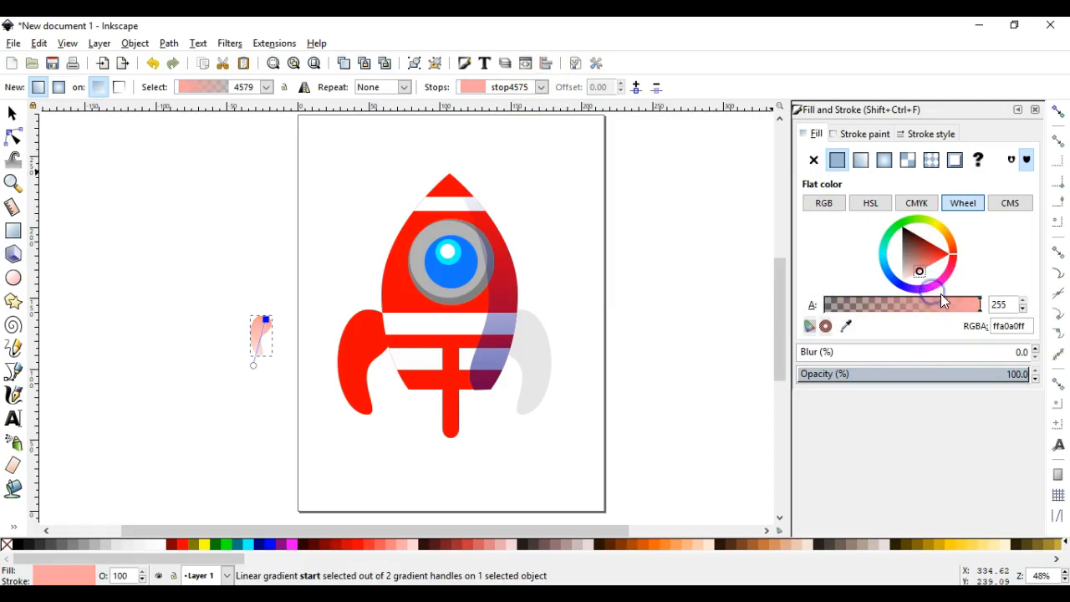
- Place the small pink gradient fin copy on the upper part of the rocket's left fin as a highlight
click(11, 113)
click(262, 333)
drag(262, 333, 386, 324)
click(365, 320)
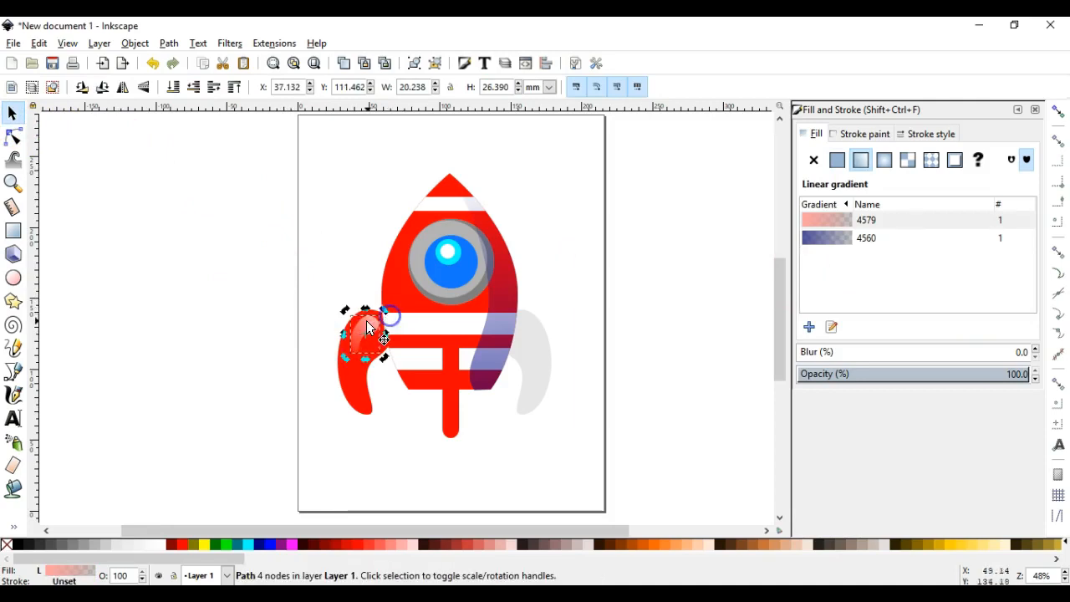
click(320, 303)
- Compare with the tutorial's illustration and fill the rocket's grey right fin with dark red b60000ff
key(alt+Tab)
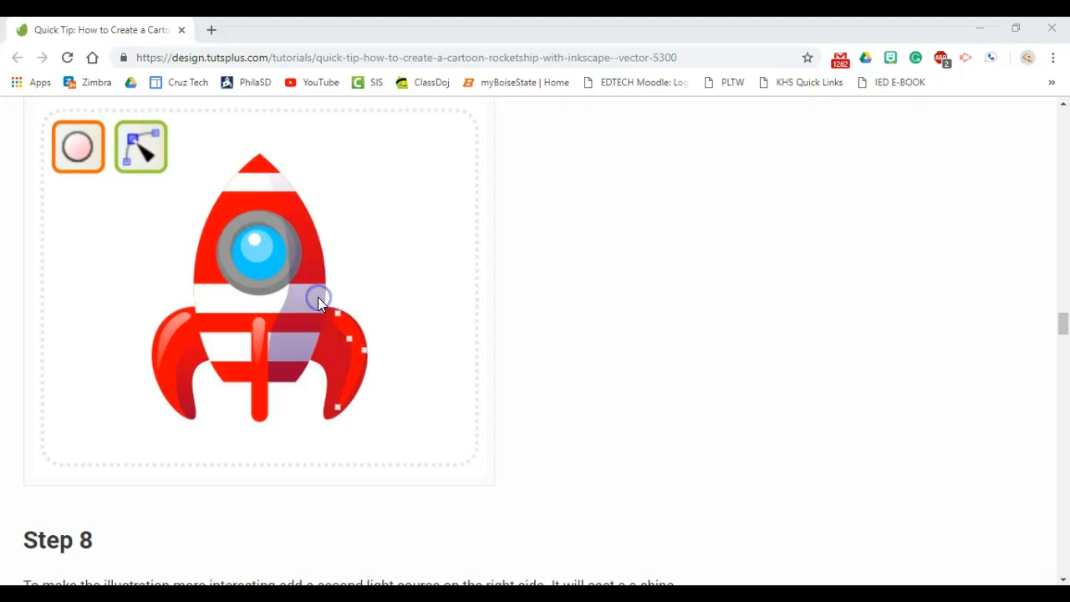
key(alt+Tab)
click(547, 349)
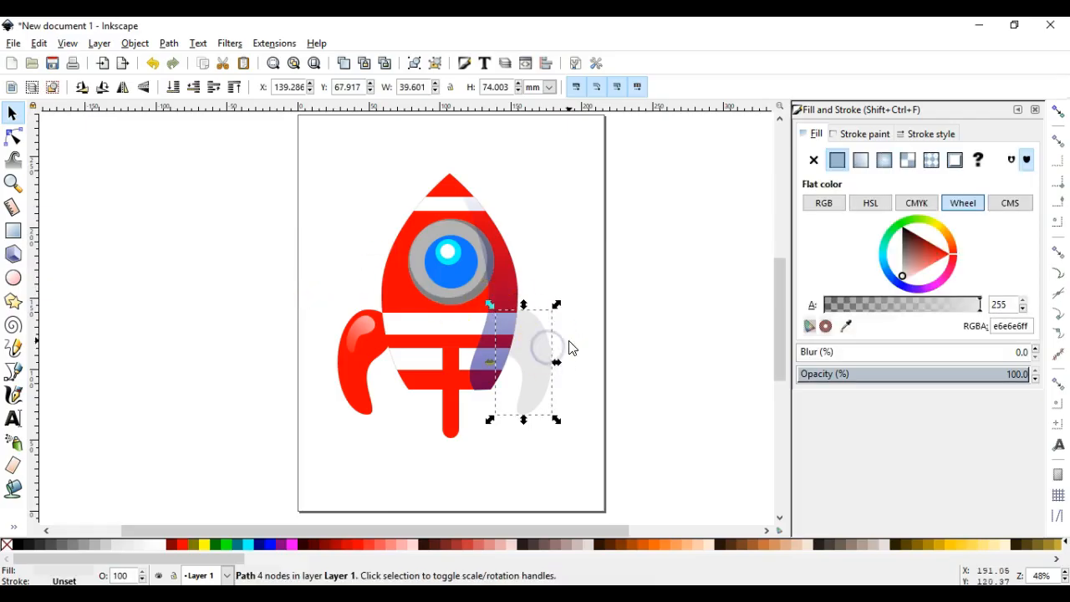
key(alt+Tab)
key(alt+Tab)
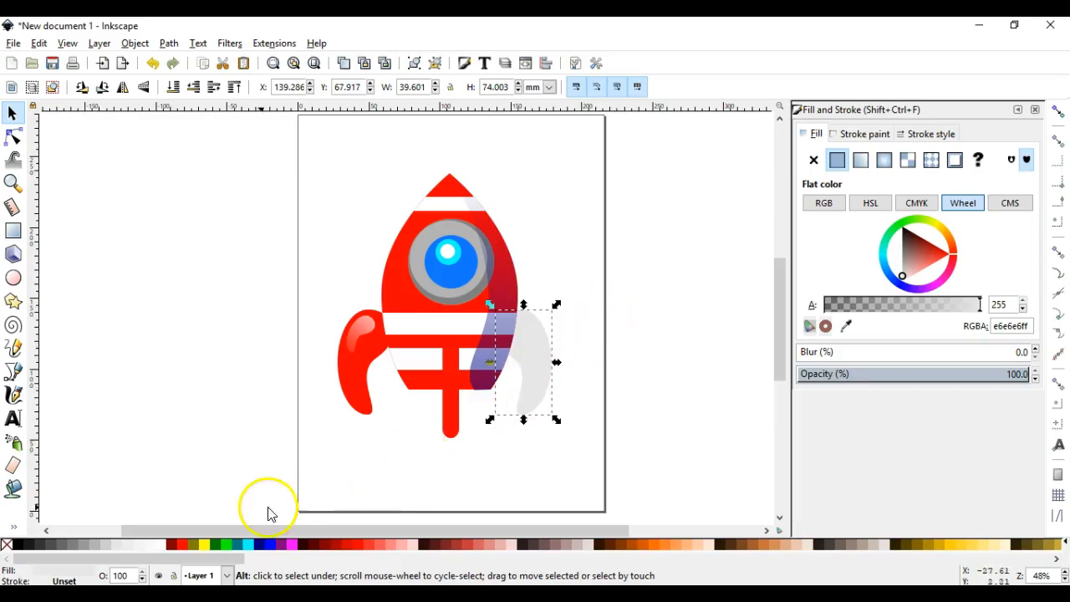
click(179, 542)
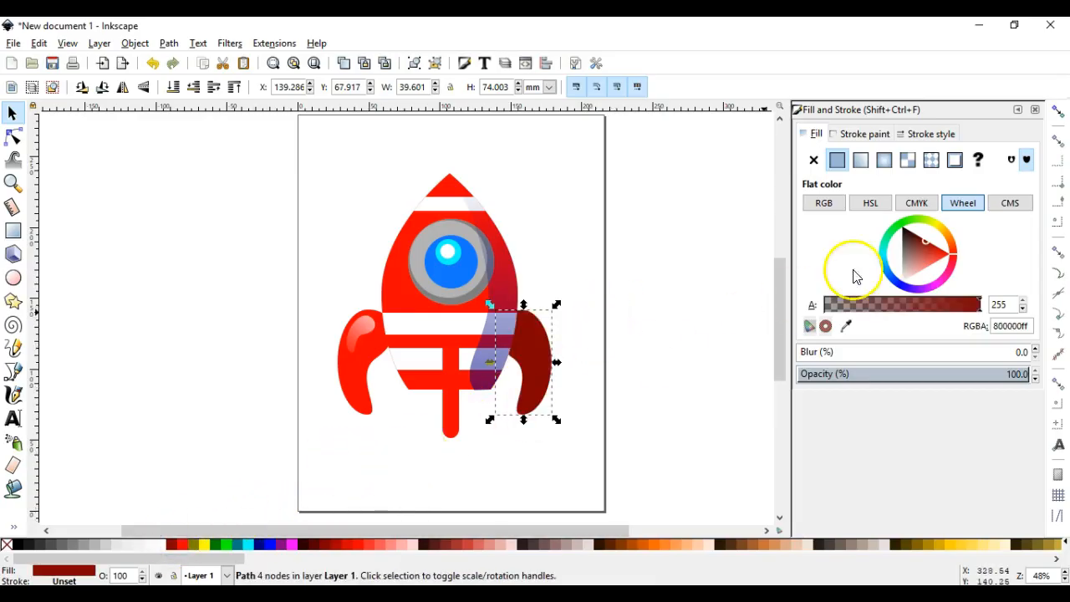
mouse_move(934, 258)
mouse_down()
mouse_move(917, 239)
mouse_move(938, 241)
mouse_up()
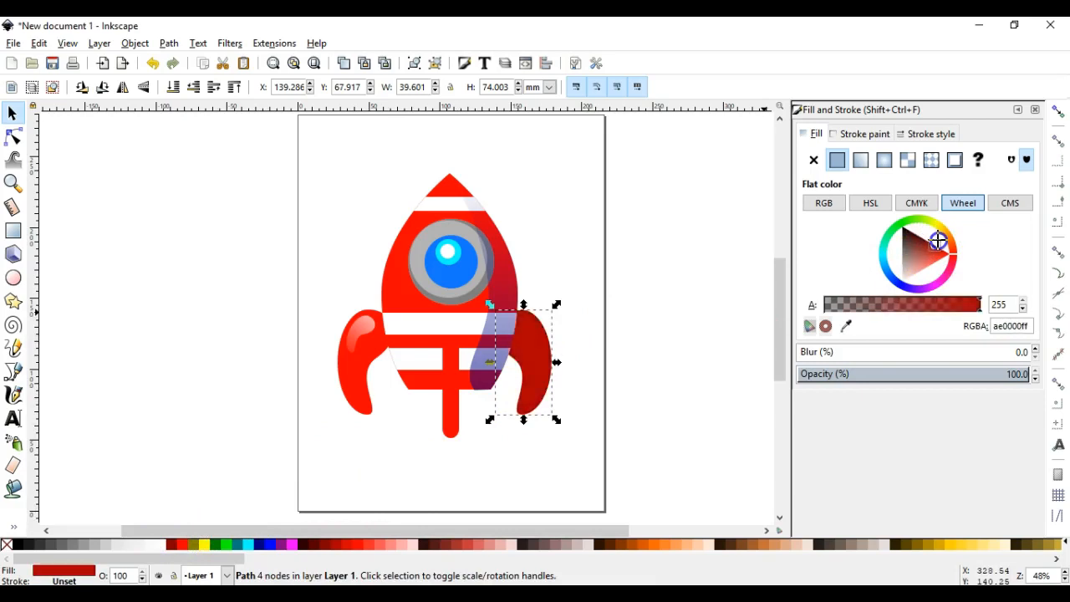
click(632, 294)
- Examine the tutorial's rocket illustrations and Steps 8 and 9 in the browser for the remaining fin shading and highlights
key(alt+Tab)
key(alt+Tab)
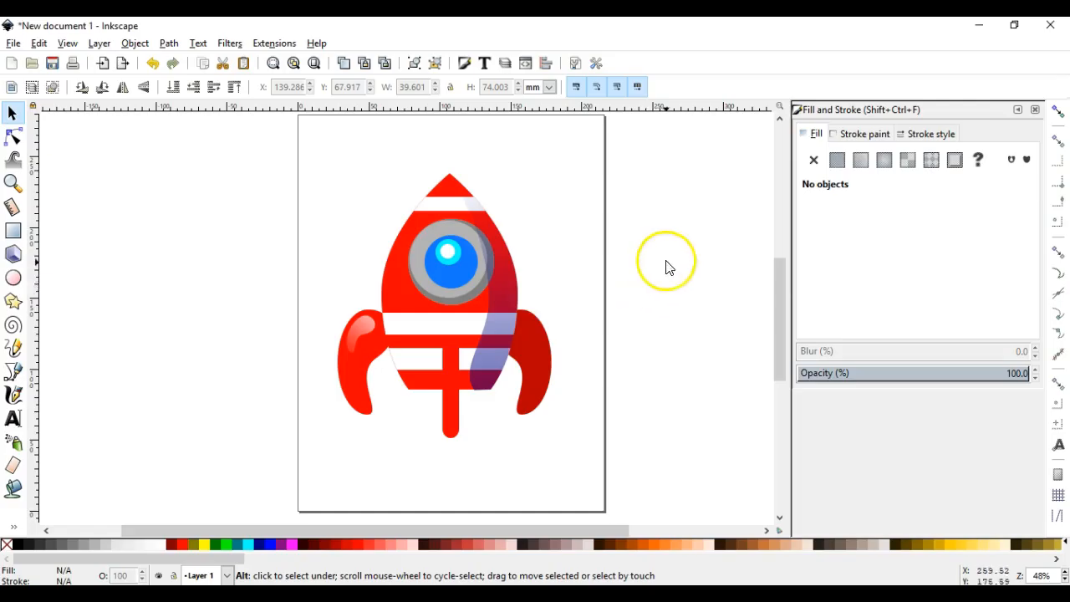
click(359, 331)
key(alt+Tab)
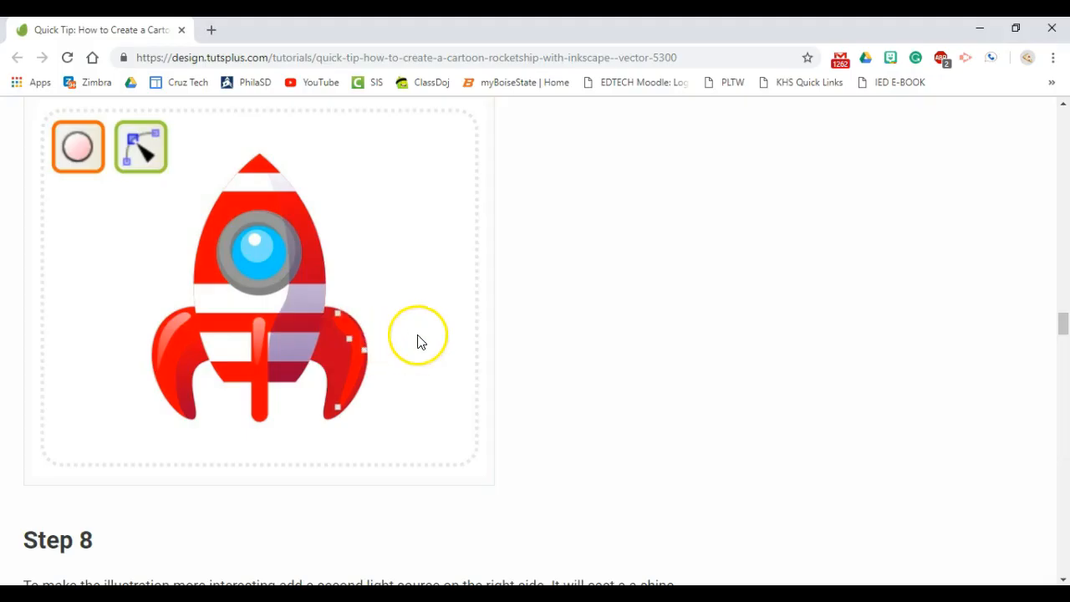
scroll(422, 334, down, 8)
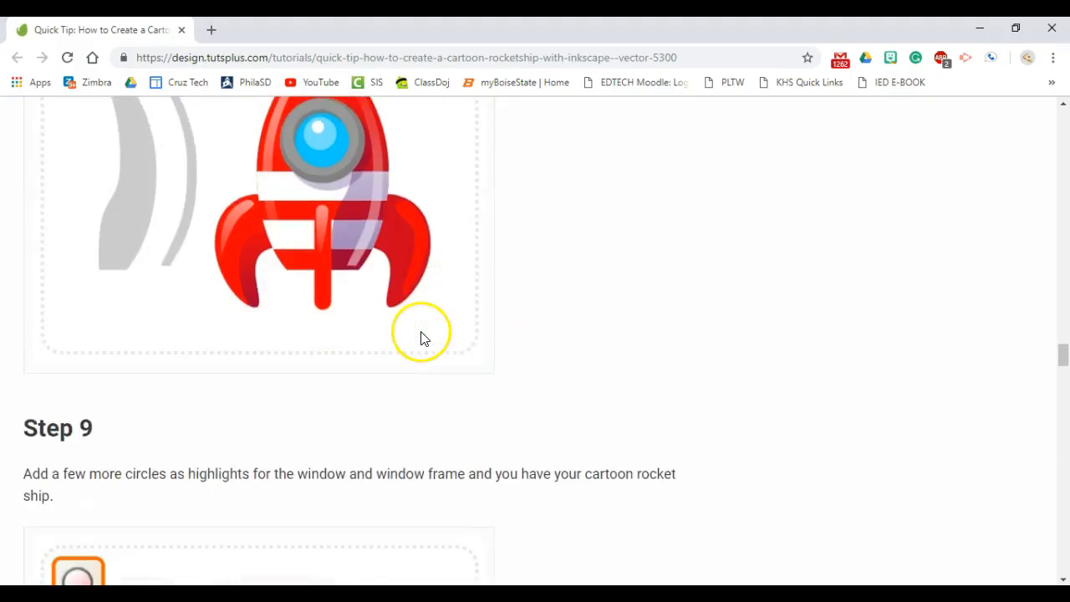
scroll(402, 224, up, 3)
key(alt+Tab)
- Place two overlapping left fin copies beside the page, filling the front one teal 008080ff and enlarging it to about 46.7 by 87.3 mm
click(342, 376)
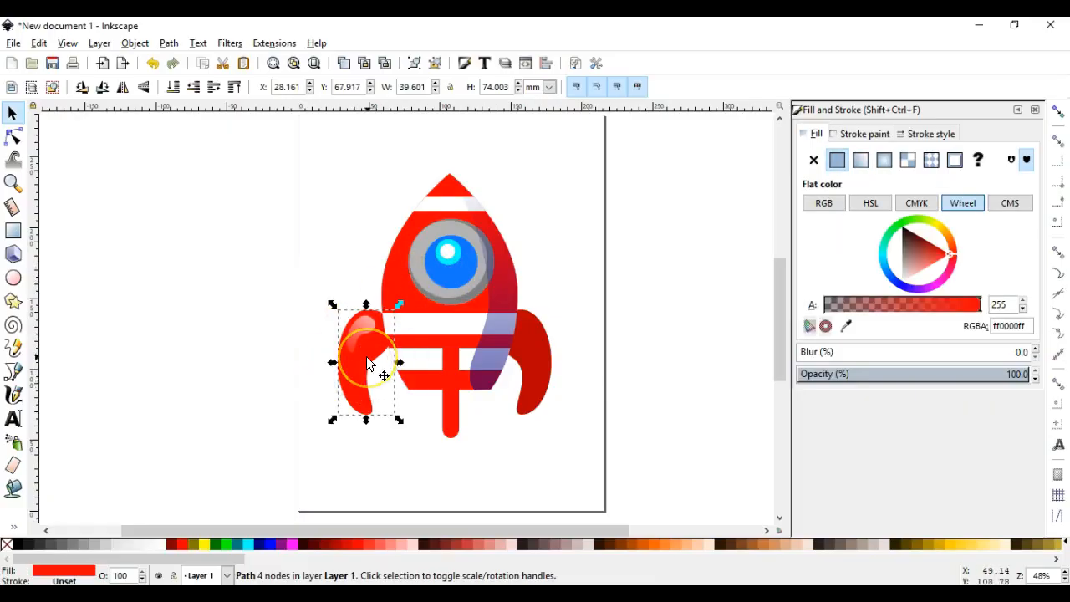
drag(367, 358, 258, 365)
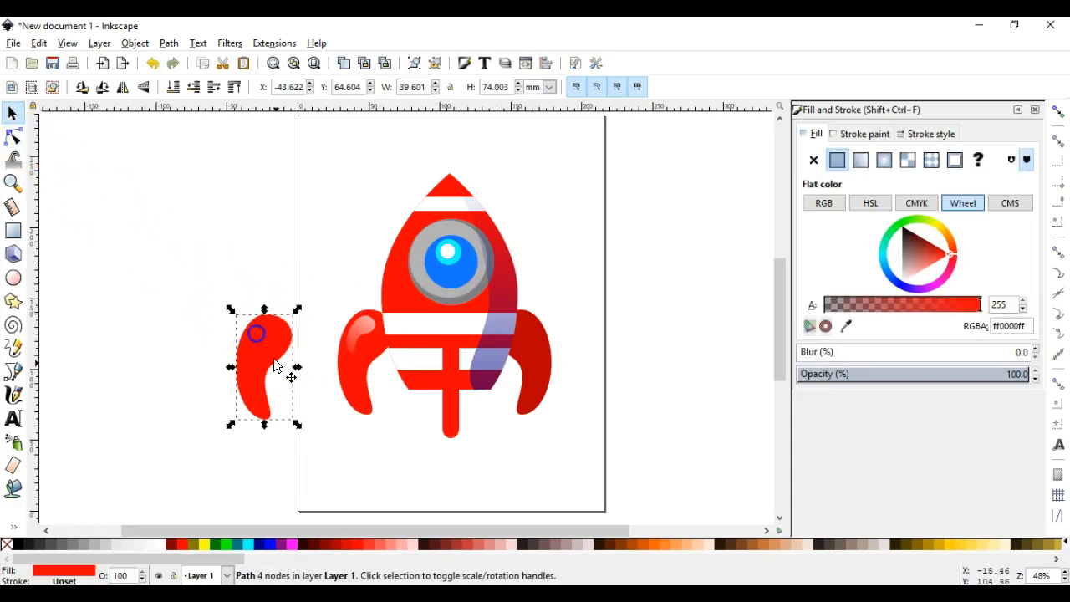
drag(268, 355, 238, 336)
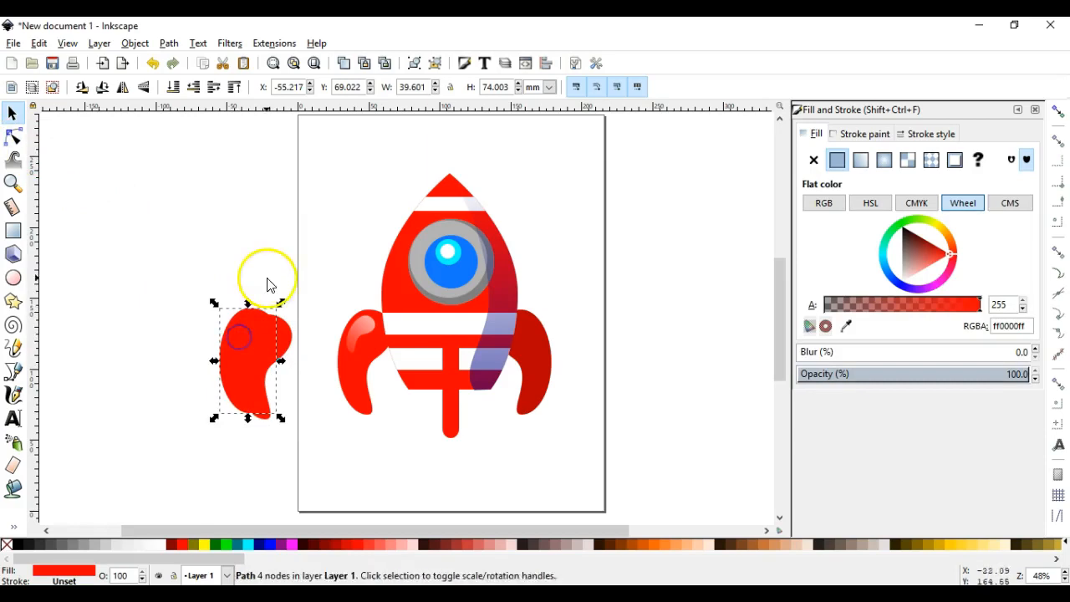
click(240, 543)
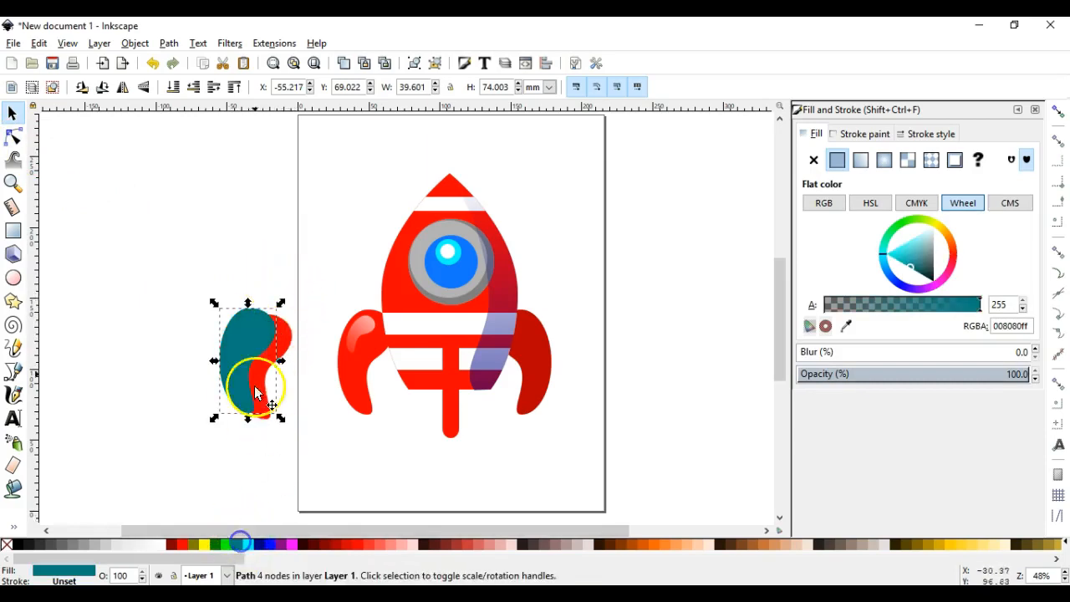
drag(281, 303, 291, 285)
drag(271, 344, 269, 351)
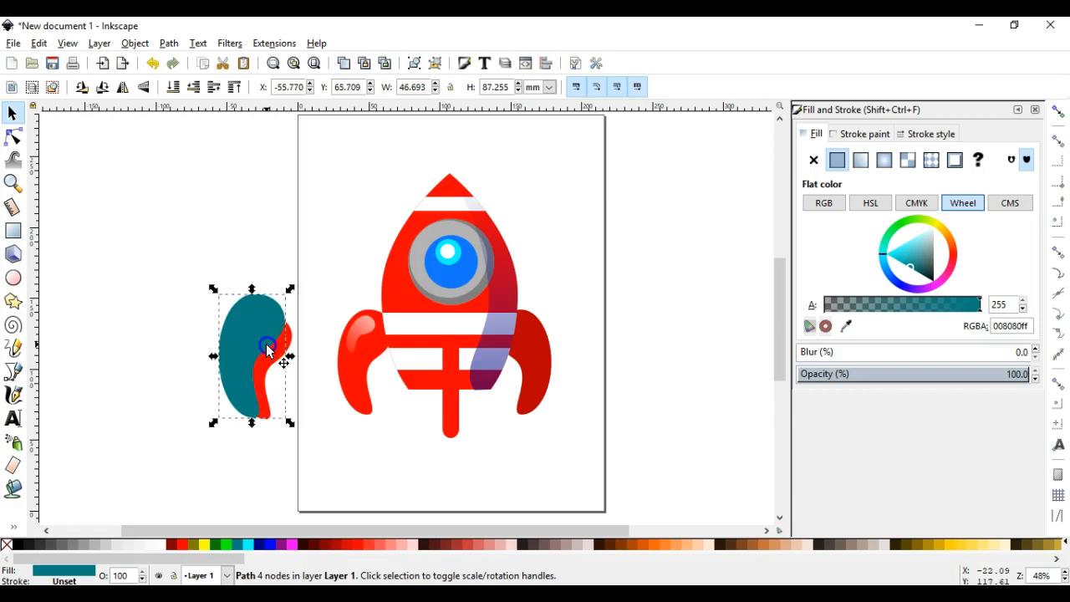
- Subtract the teal fin copy from the red one with Difference to make a narrow curved shading strip
click(307, 390)
mouse_move(211, 277)
mouse_down()
mouse_move(255, 332)
mouse_move(300, 453)
mouse_up()
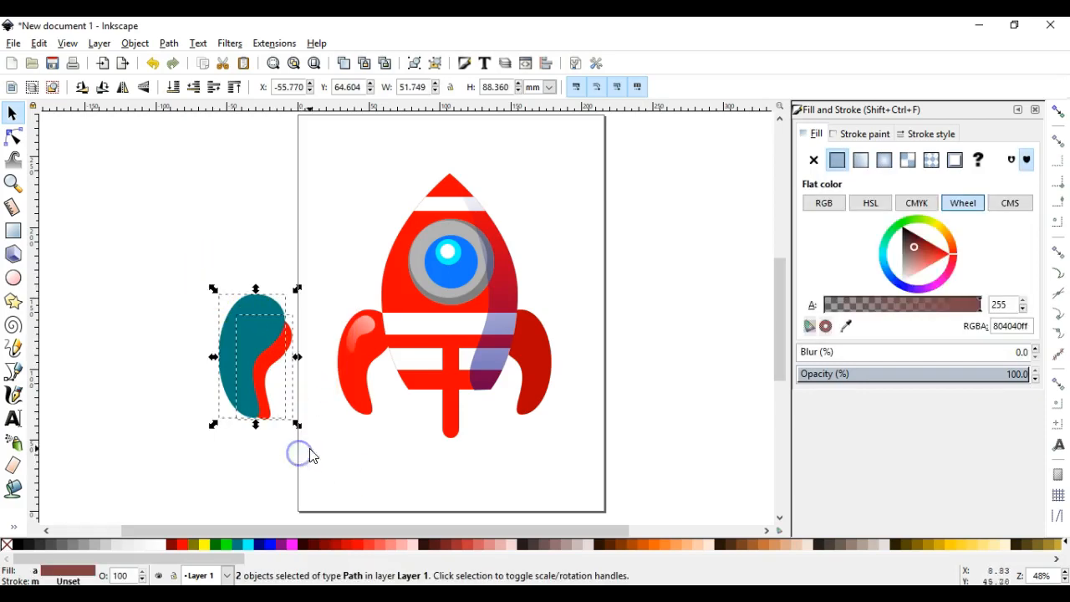
click(169, 43)
click(198, 156)
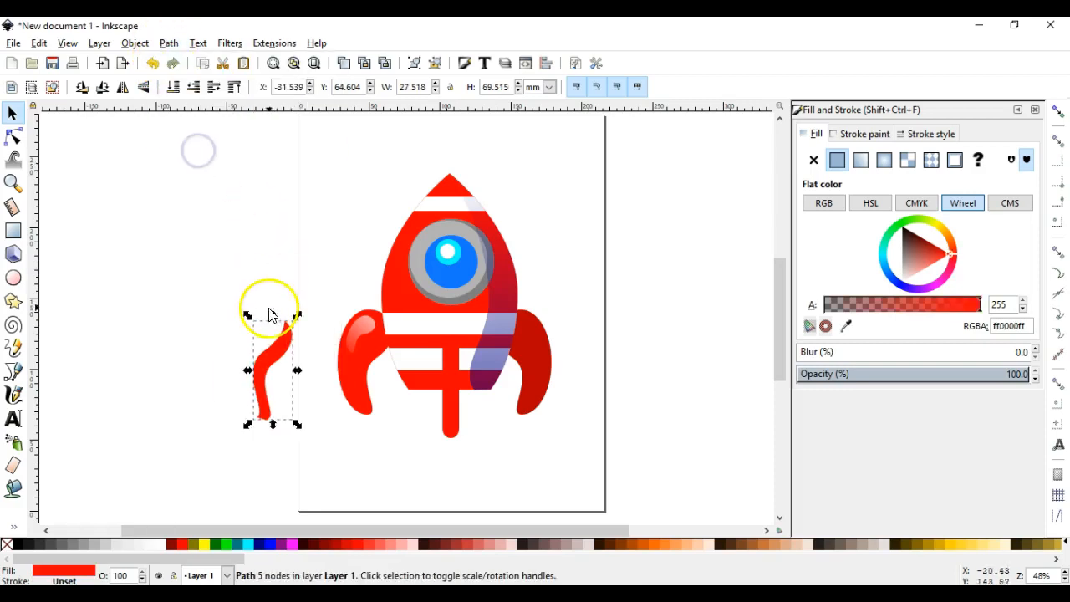
- Place the curved strip along the inner edge of the left fin and lower it behind the rocket body
key(alt+Tab)
key(alt+Tab)
drag(277, 351, 383, 345)
click(207, 101)
click(195, 87)
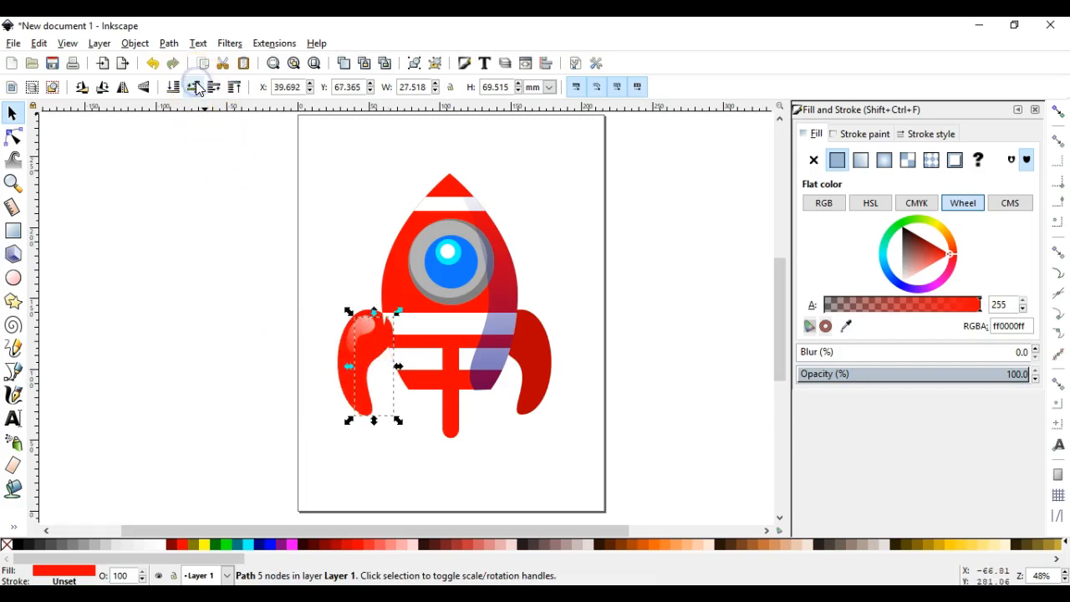
click(346, 336)
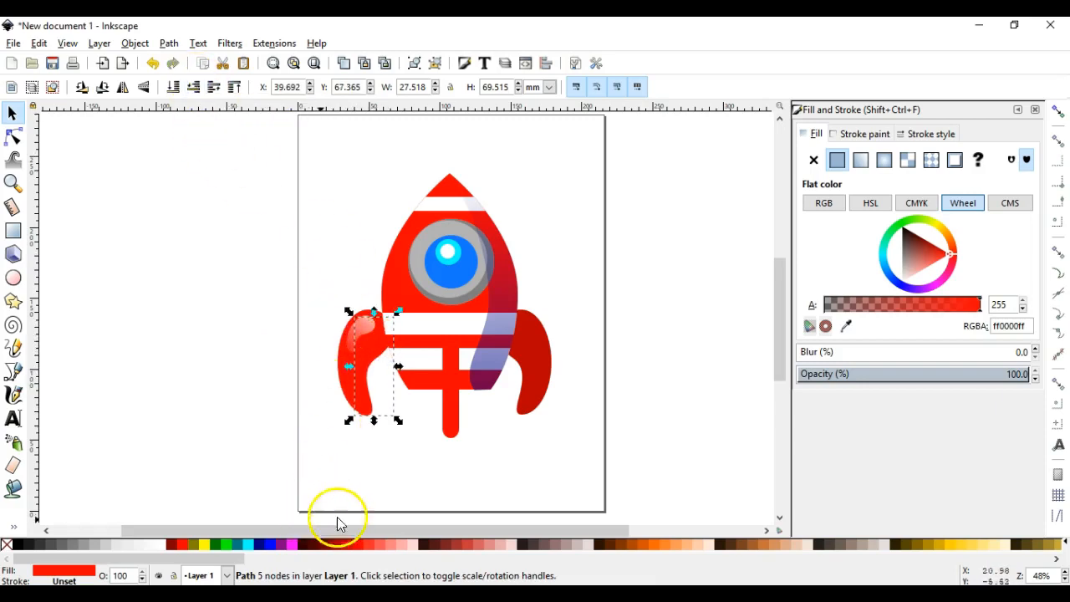
- Fill the left fin's shading strip with darker red e70000ff and align it with the fin's inner edge
drag(941, 261, 941, 244)
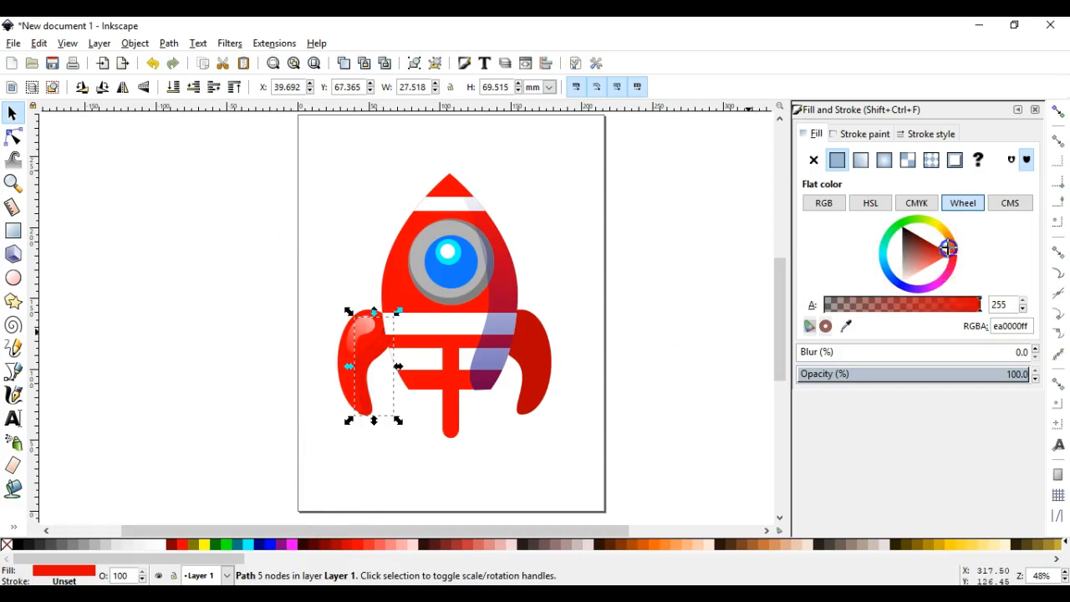
click(397, 483)
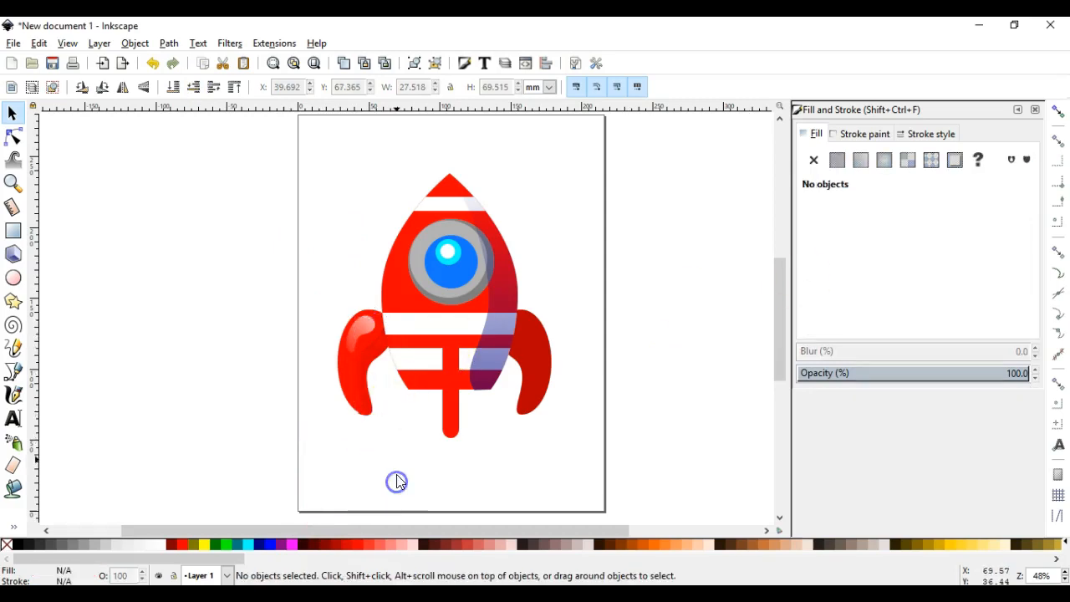
click(361, 403)
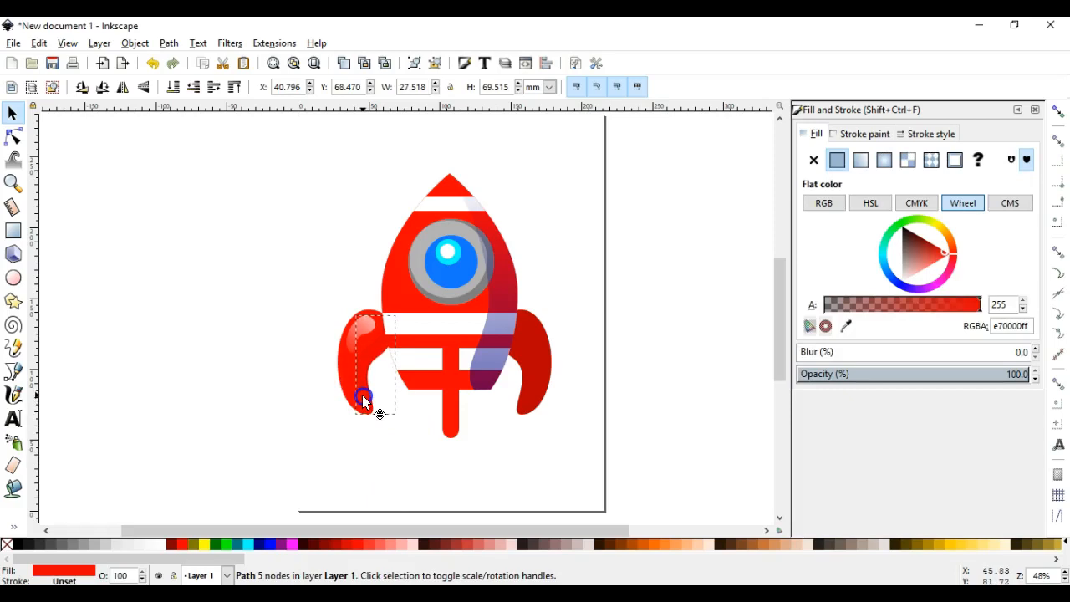
click(405, 429)
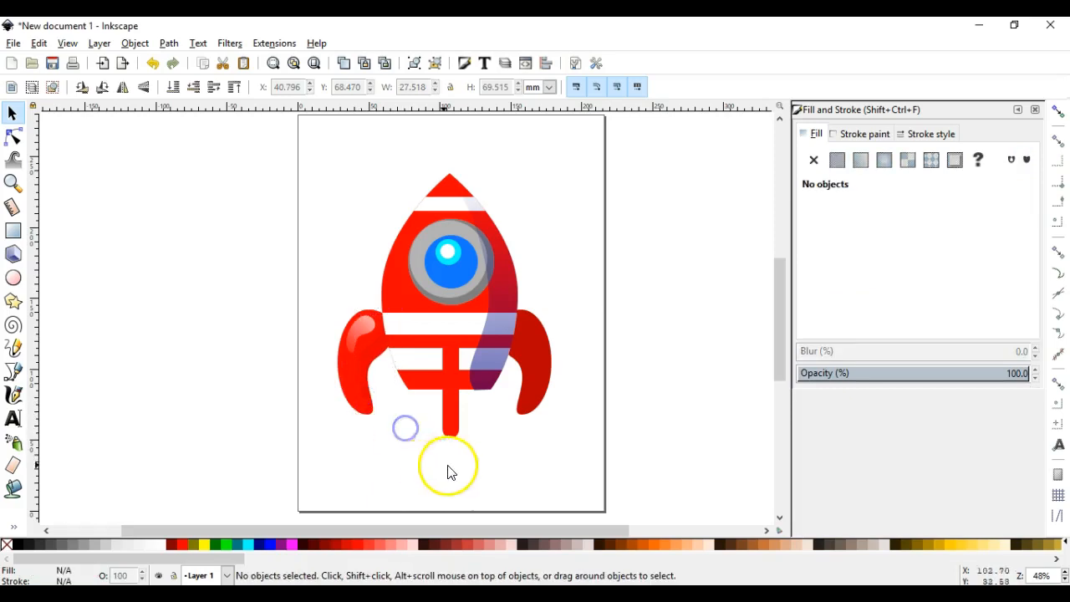
click(370, 357)
drag(371, 361, 584, 361)
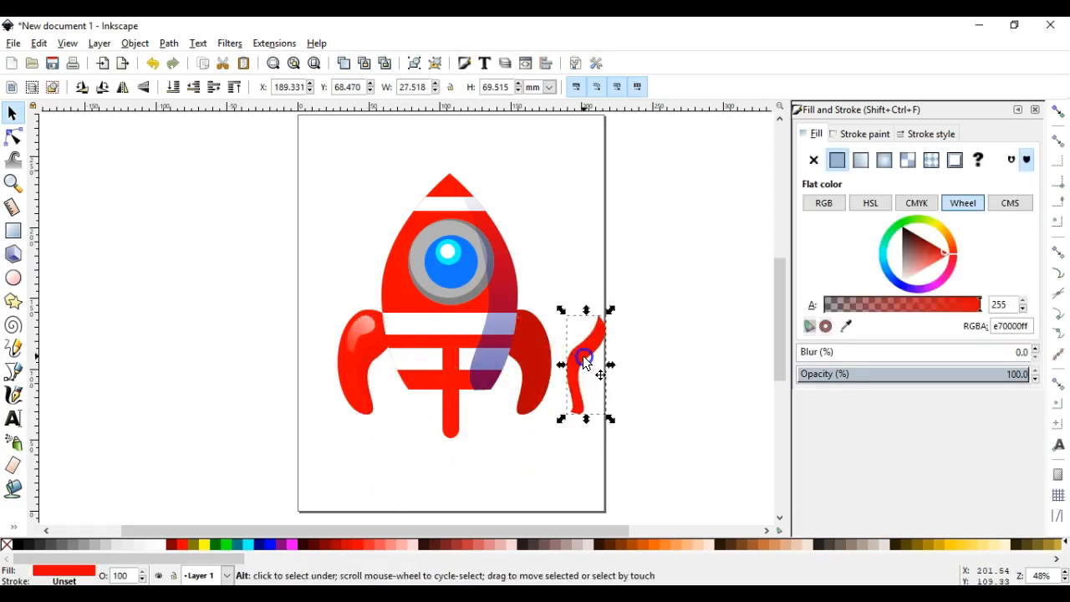
key(alt+Tab)
key(alt+Tab)
key(Escape)
key(alt+Tab)
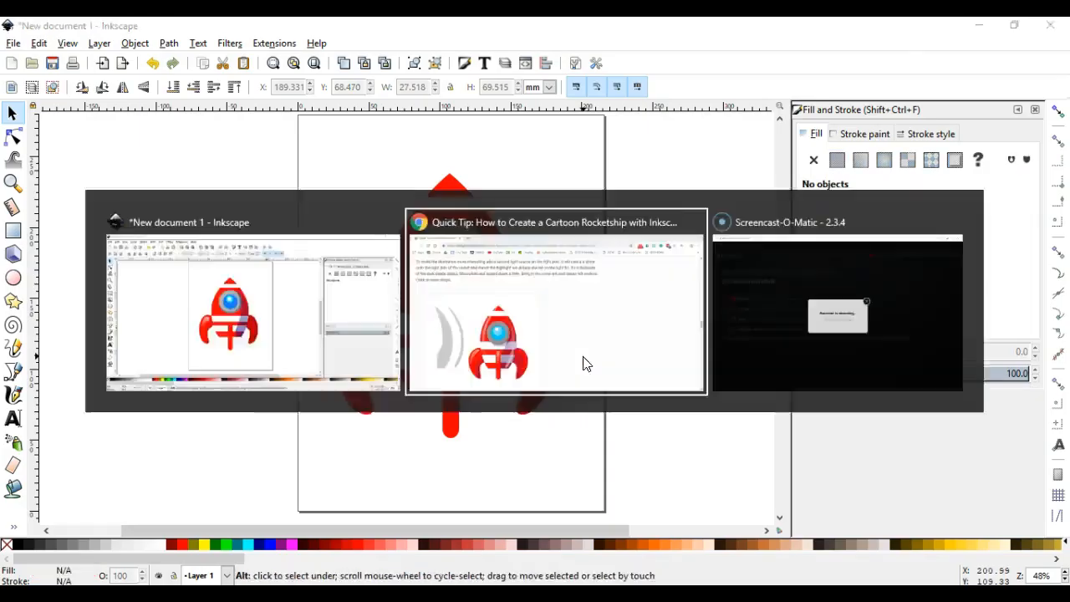
key(alt+Tab)
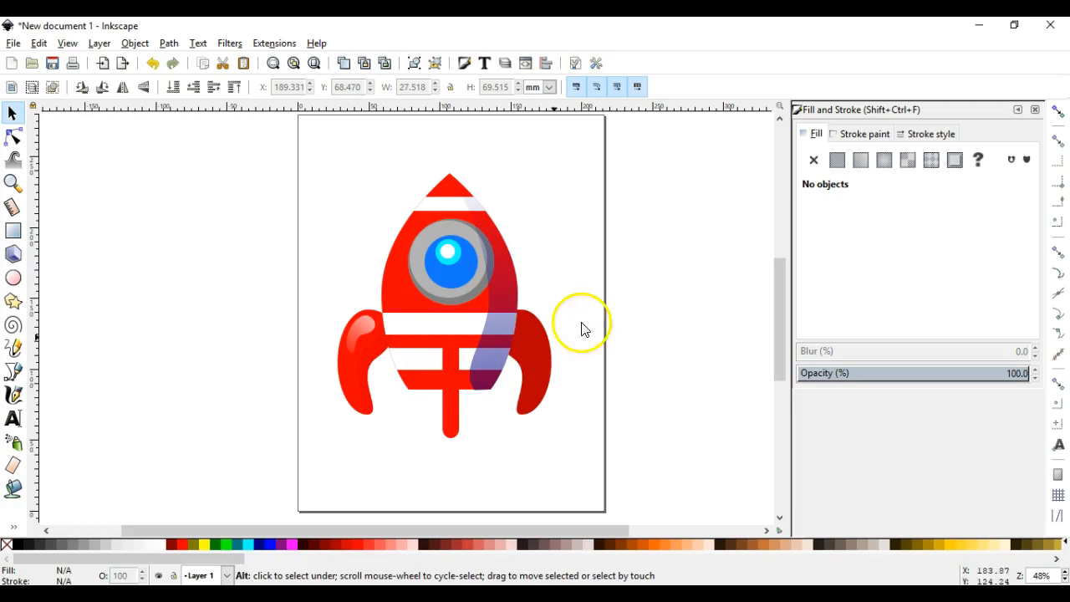
- Duplicate the right fin, shrink the copy to about 19.2 by 47.2 mm, place it inside the fin and fill it f50303ff
click(529, 340)
drag(533, 345, 618, 350)
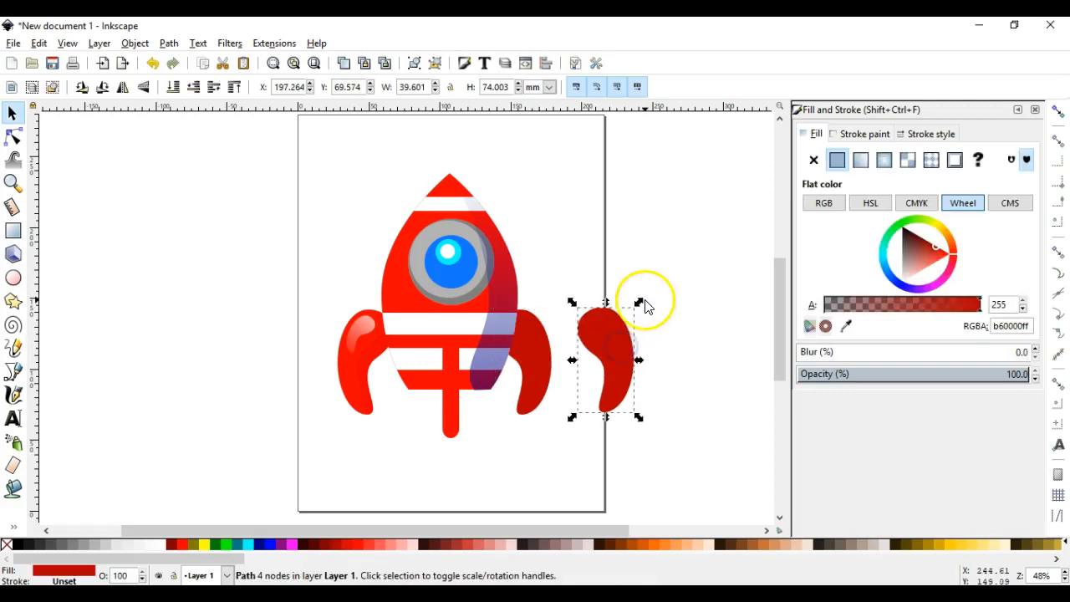
drag(638, 303, 629, 321)
drag(630, 364, 543, 368)
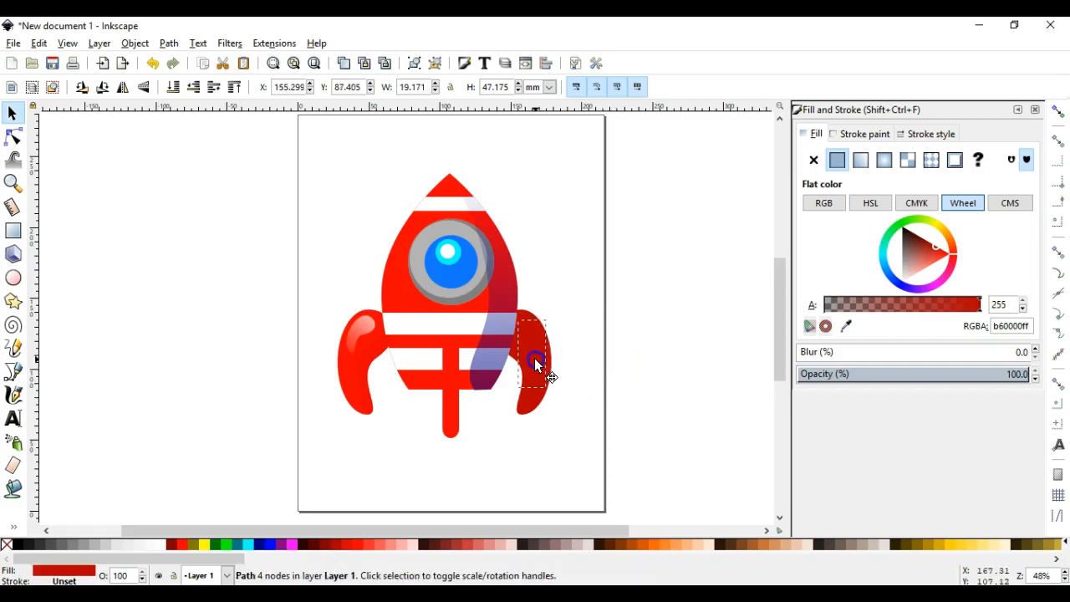
drag(935, 257, 945, 252)
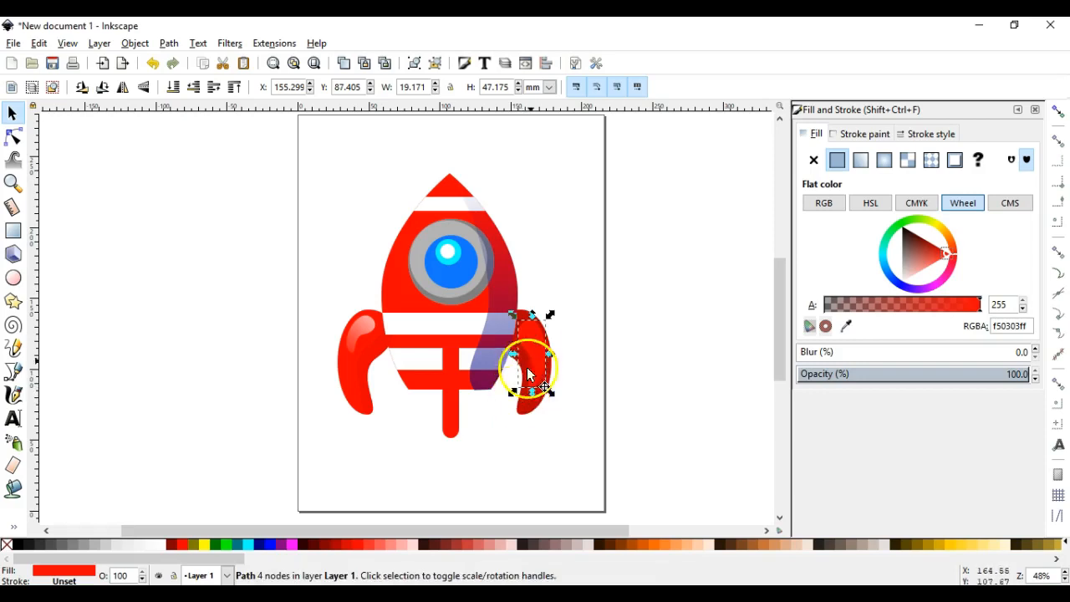
- Edit the right fin highlight's lower and inner nodes to slim it into a curve following the fin's outer edge
click(11, 136)
scroll(554, 346, up, 2)
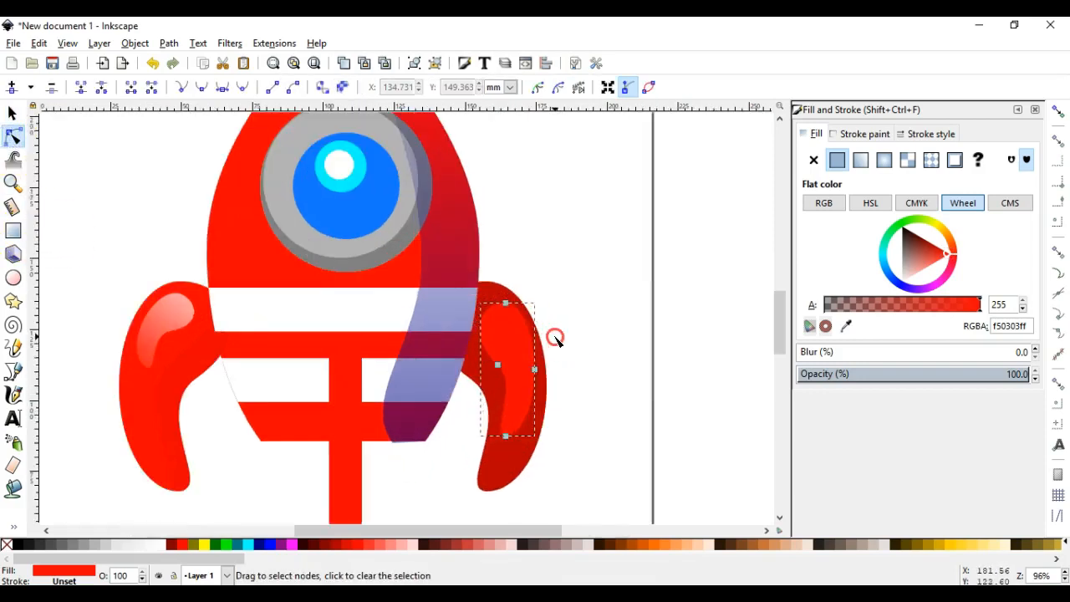
drag(505, 438, 517, 452)
mouse_move(501, 368)
mouse_down()
mouse_move(520, 348)
mouse_move(537, 380)
mouse_up()
click(605, 343)
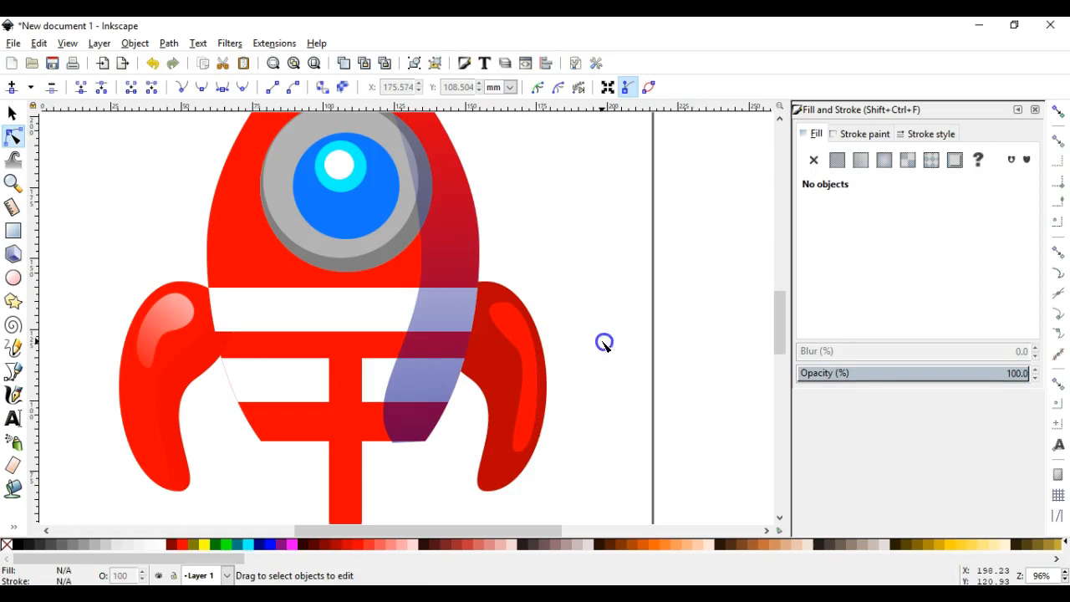
- Check the tutorial's Step 8 shine and place two overlapping copies of the rocket's blue gradient shade beside the rocket
click(293, 62)
key(alt+Tab)
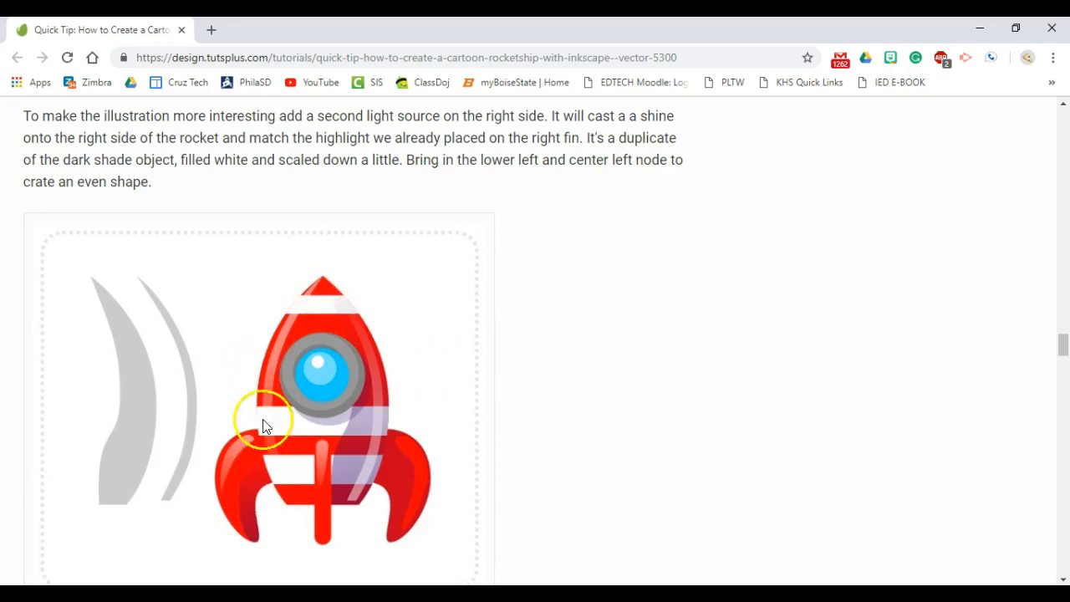
key(alt+Tab)
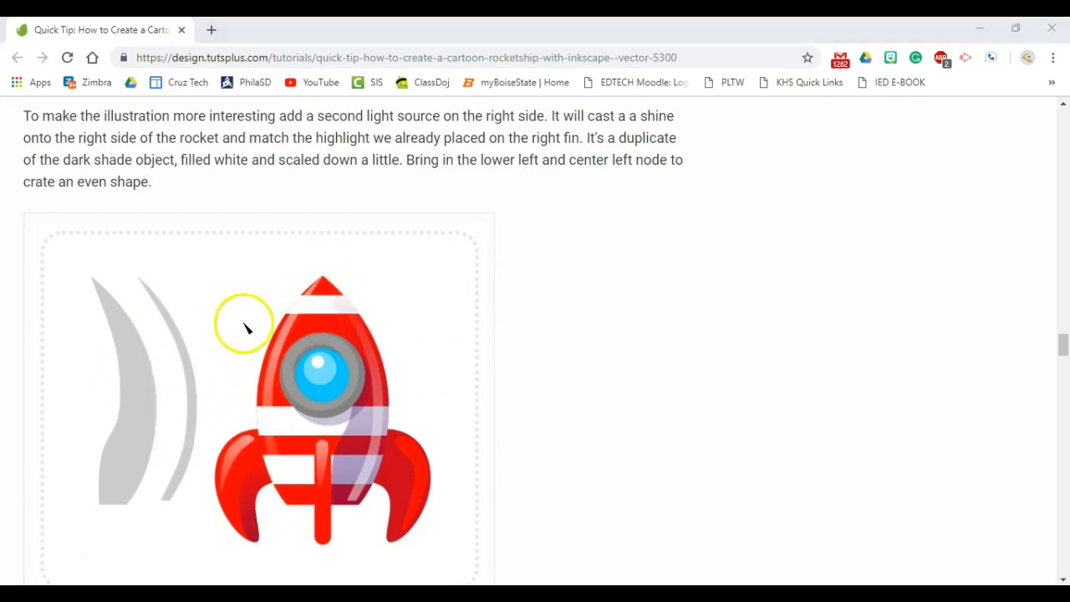
click(12, 113)
click(475, 298)
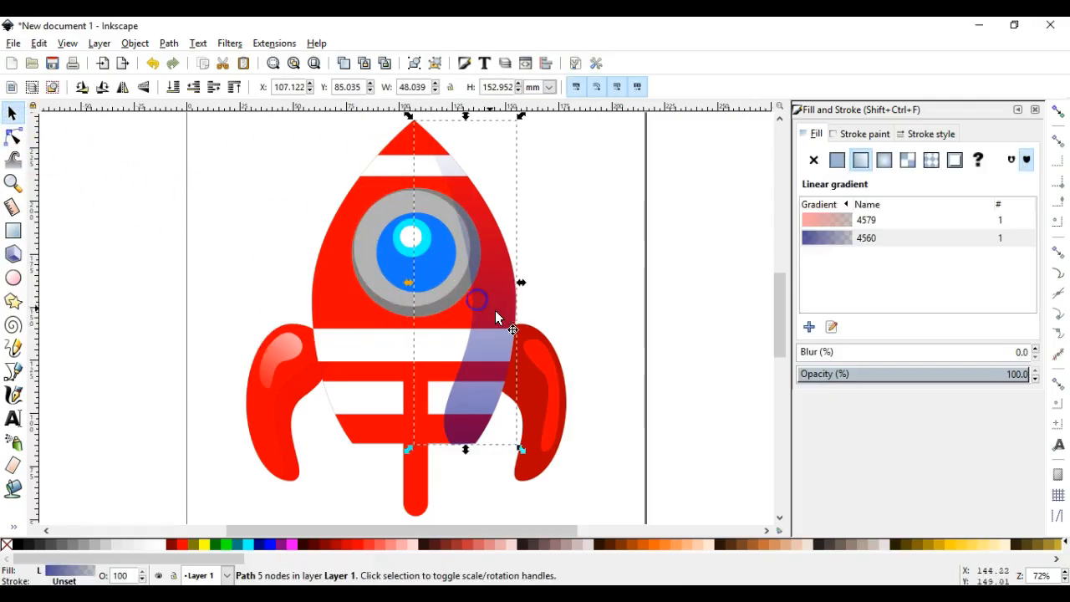
drag(548, 301, 640, 327)
key(ctrl+d)
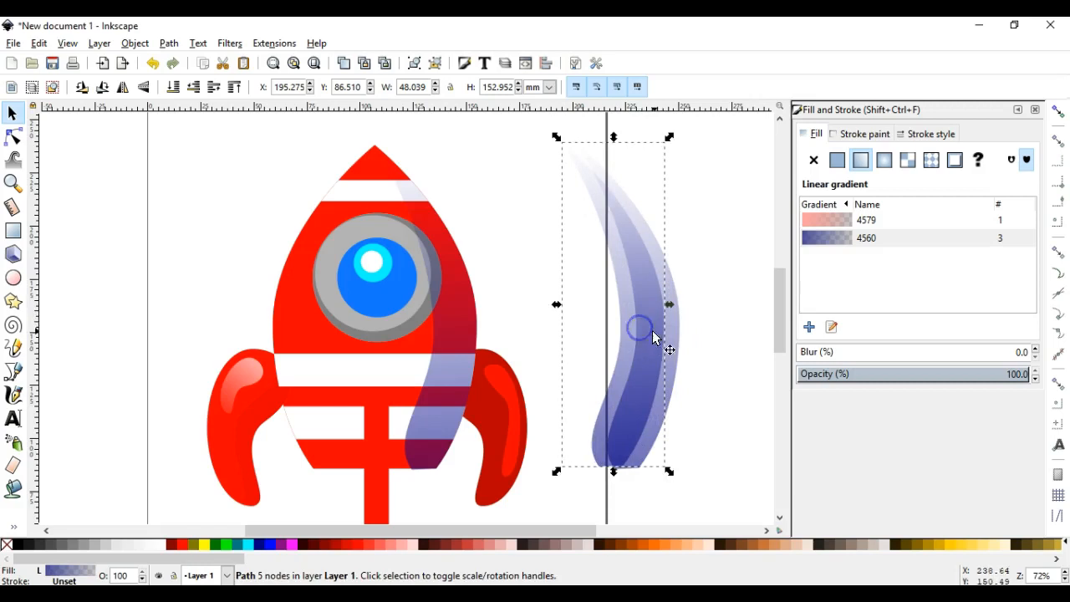
- Subtract one shade copy from the other with Difference, flip the remaining sliver horizontally and place it along the rocket body's left side
shift+click(679, 326)
click(169, 42)
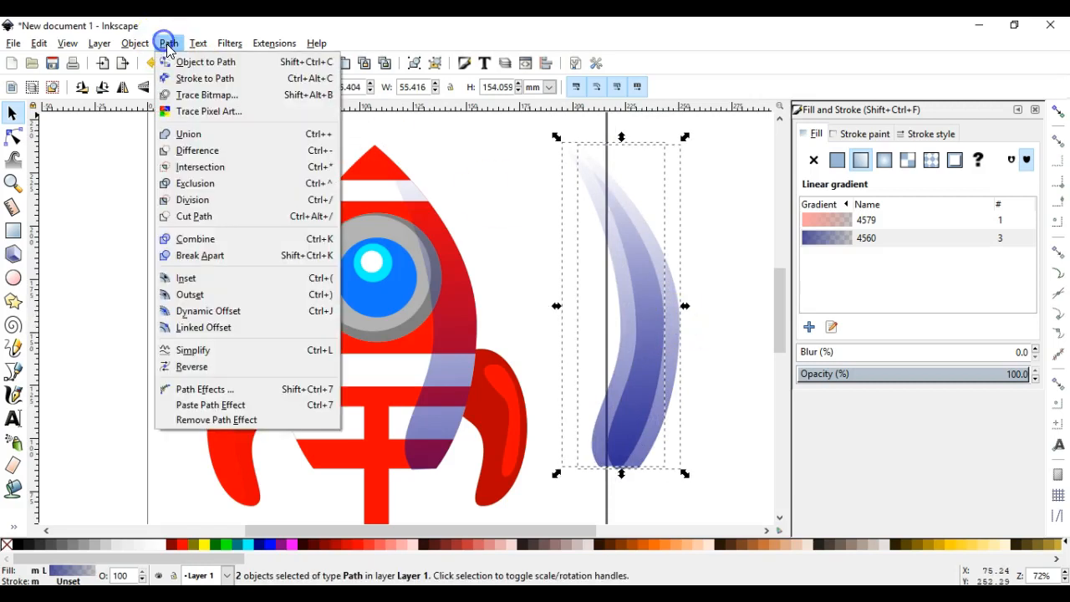
click(192, 154)
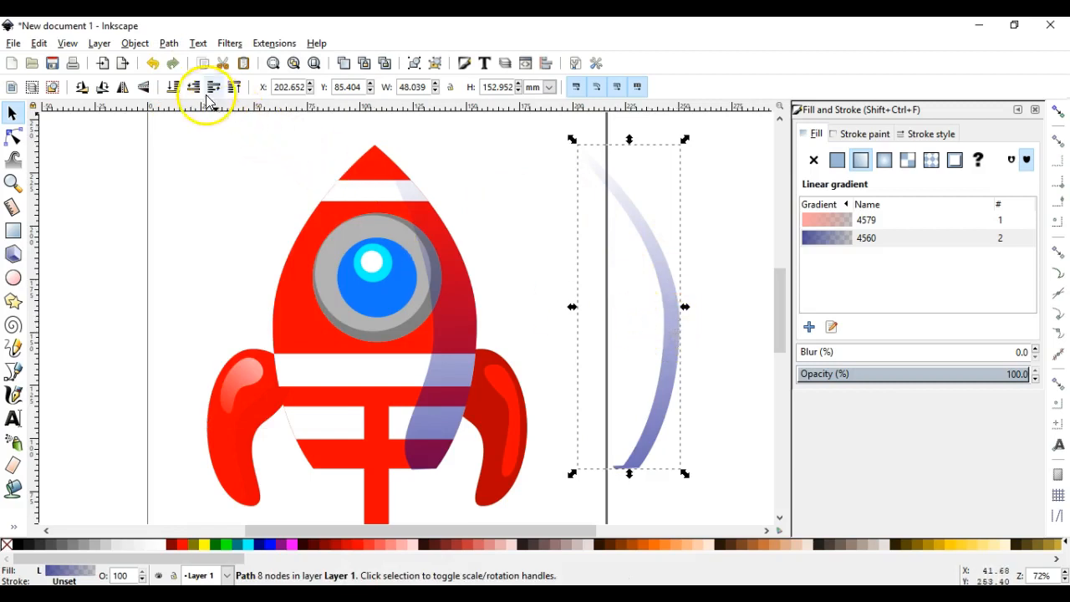
click(123, 87)
drag(577, 311, 291, 332)
click(564, 339)
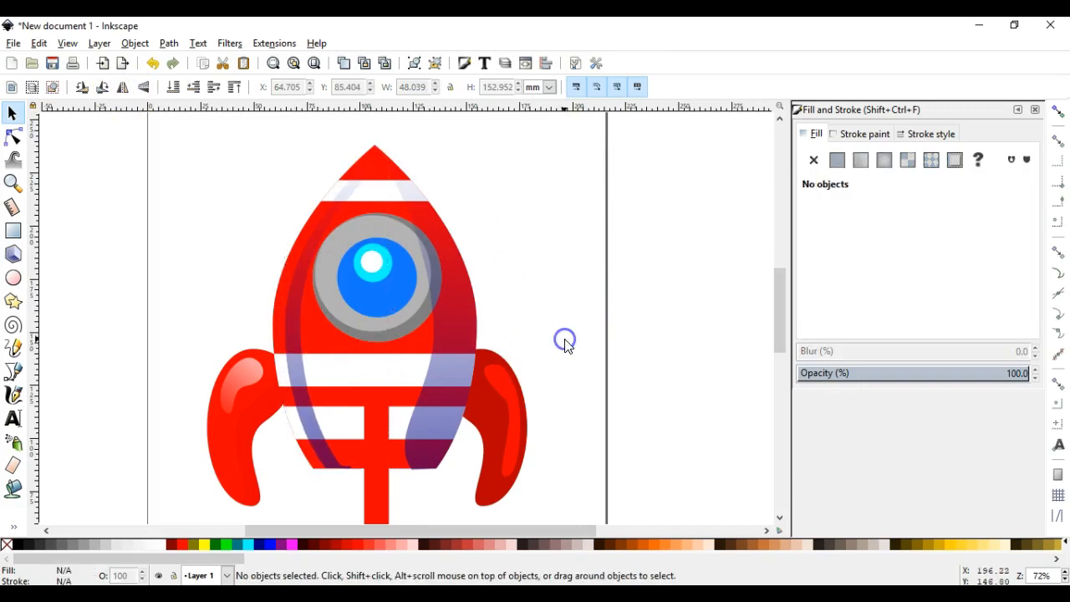
key(alt+Tab)
key(alt+Tab)
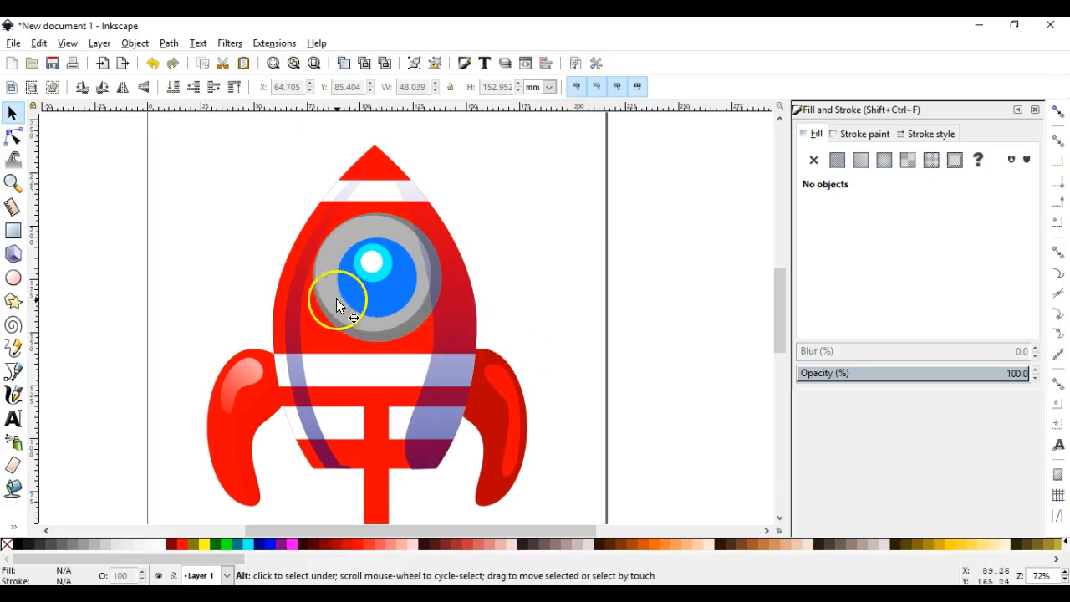
- Fill the left body shine with f9f9f9ff and add a linear gradient fading from the nose to transparent at the body's base
click(298, 286)
click(155, 546)
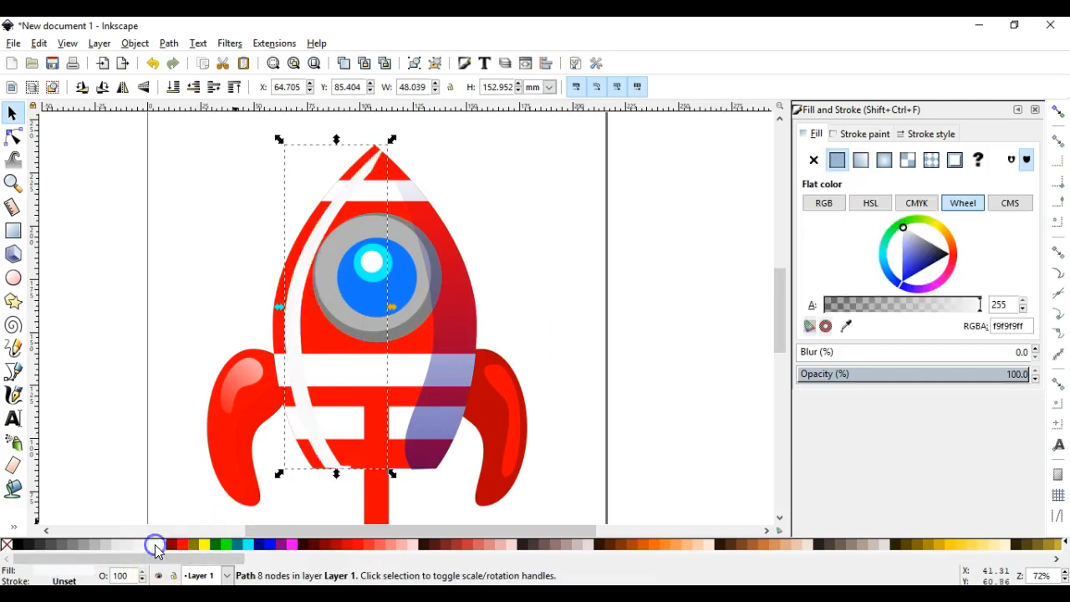
click(14, 527)
click(65, 526)
drag(334, 205, 311, 463)
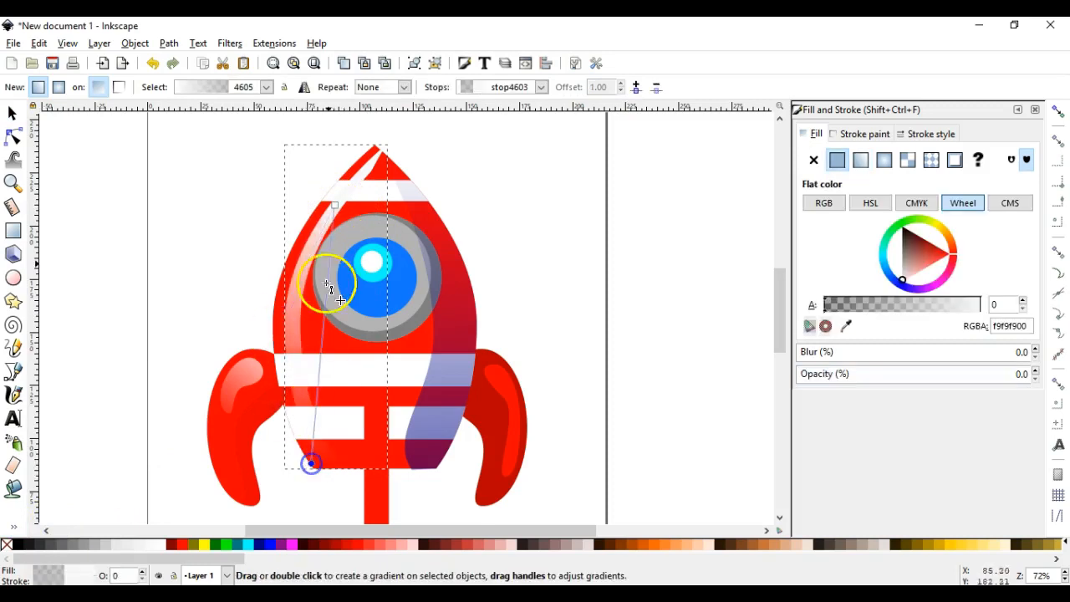
drag(335, 205, 356, 176)
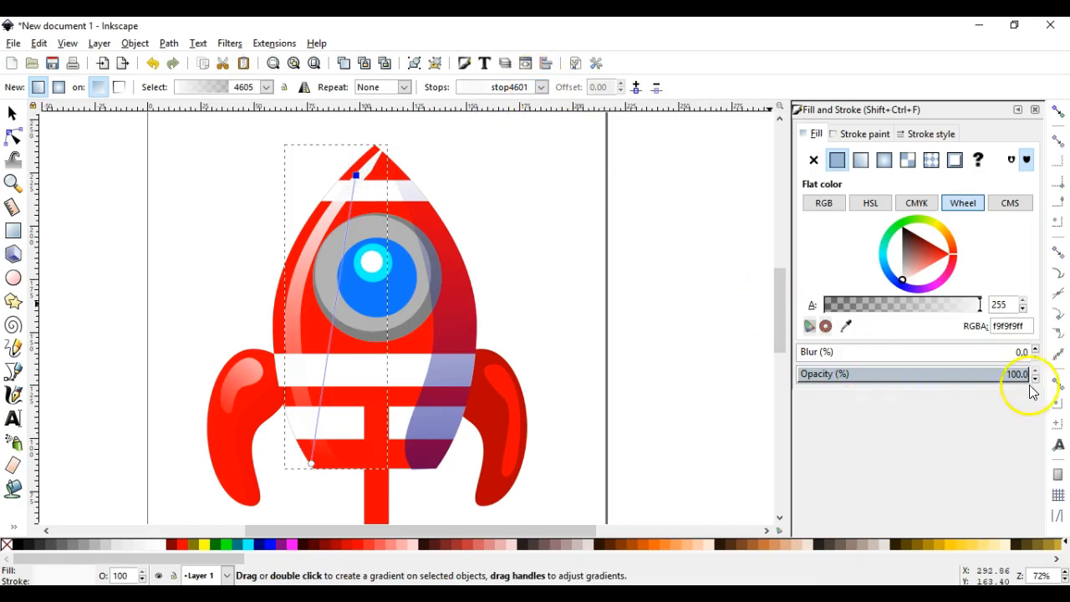
- Reduce the shine gradient's upper stop to about 66.7% opacity and extend its transparent end below the rocket body
drag(1014, 375, 965, 375)
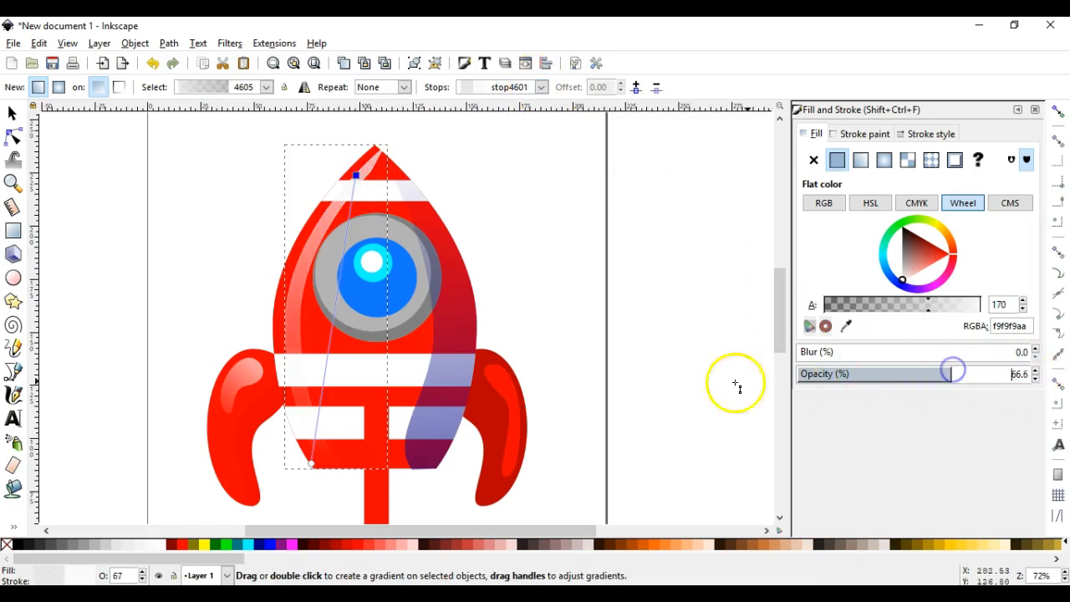
drag(312, 464, 344, 504)
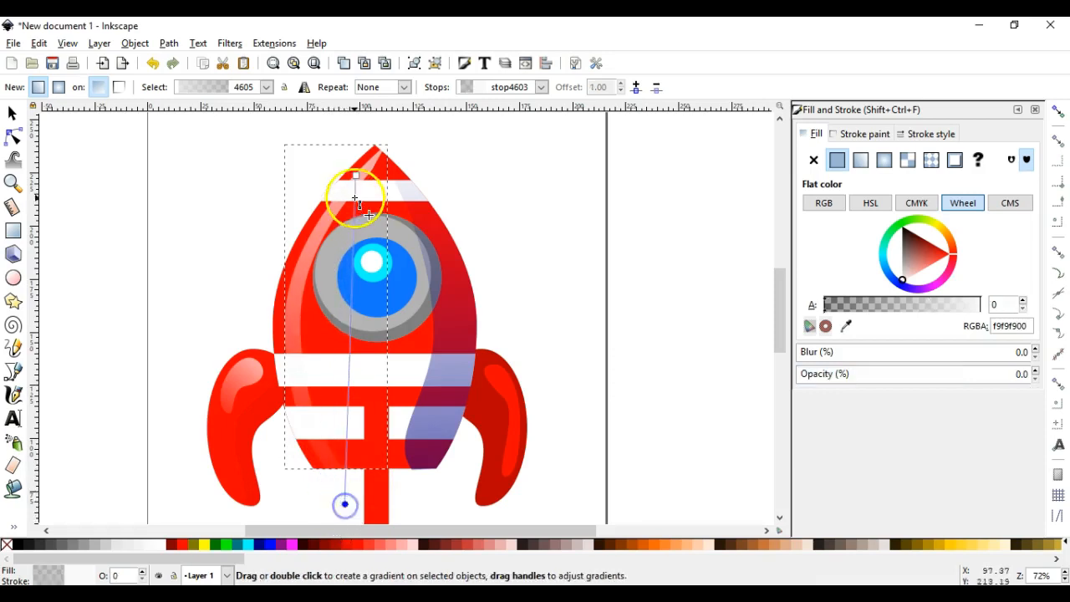
mouse_move(353, 173)
mouse_down()
mouse_move(334, 203)
mouse_move(356, 186)
mouse_up()
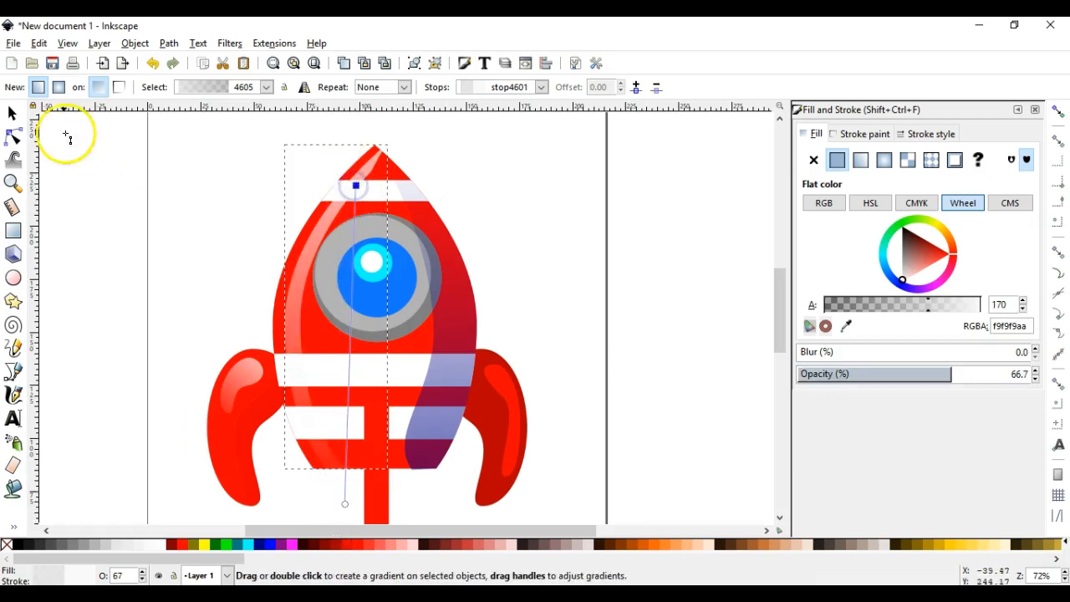
click(12, 112)
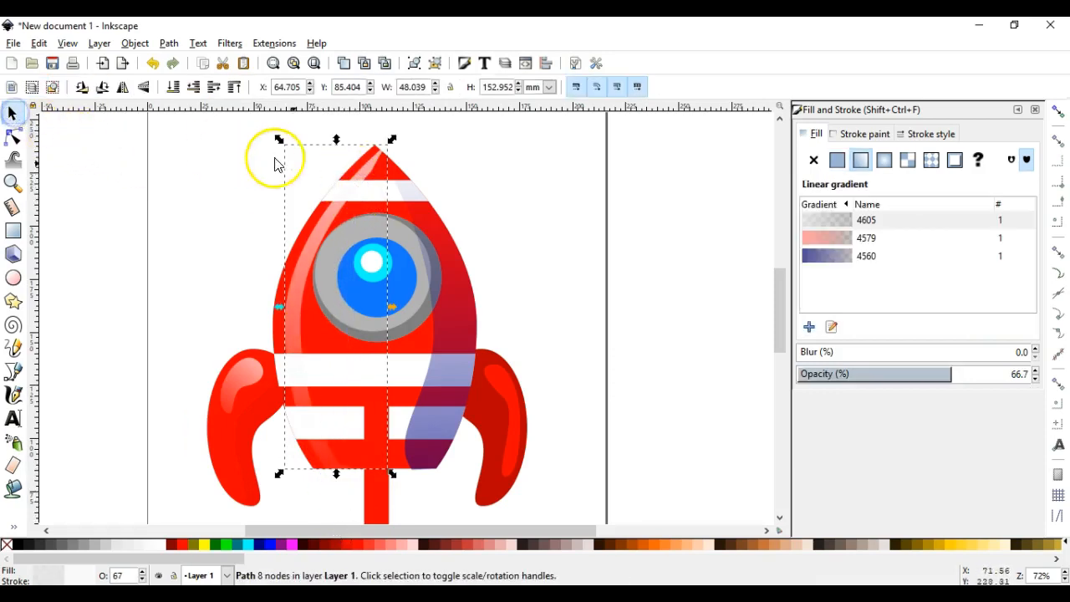
- Move the left shine's upper inner node down and inward so the shape tapers to a point at the nose
double_click(372, 170)
drag(387, 151, 352, 184)
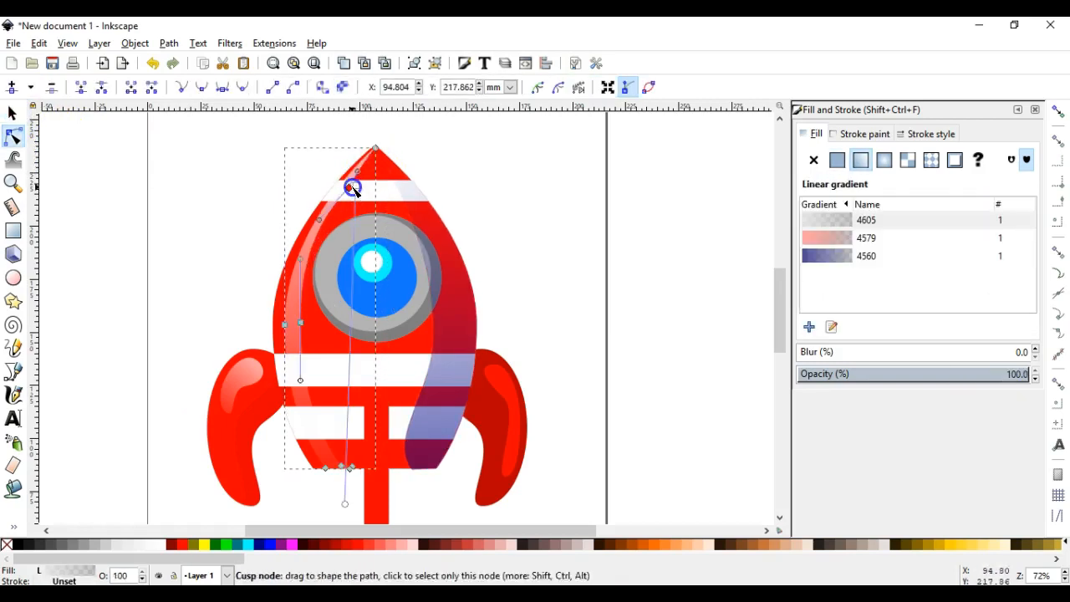
click(84, 148)
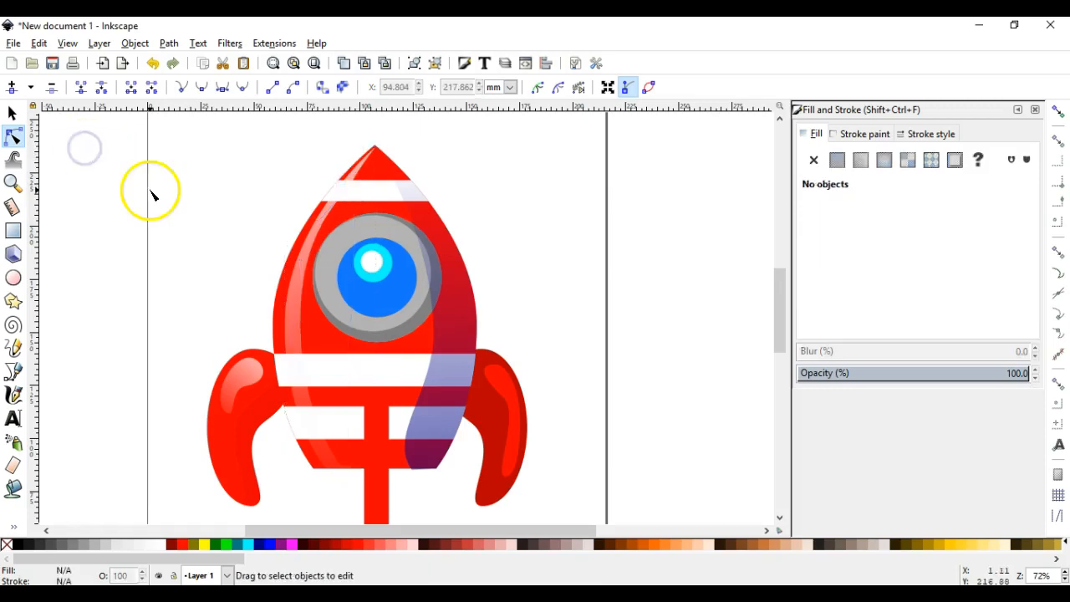
key(alt+Tab)
key(alt+Tab)
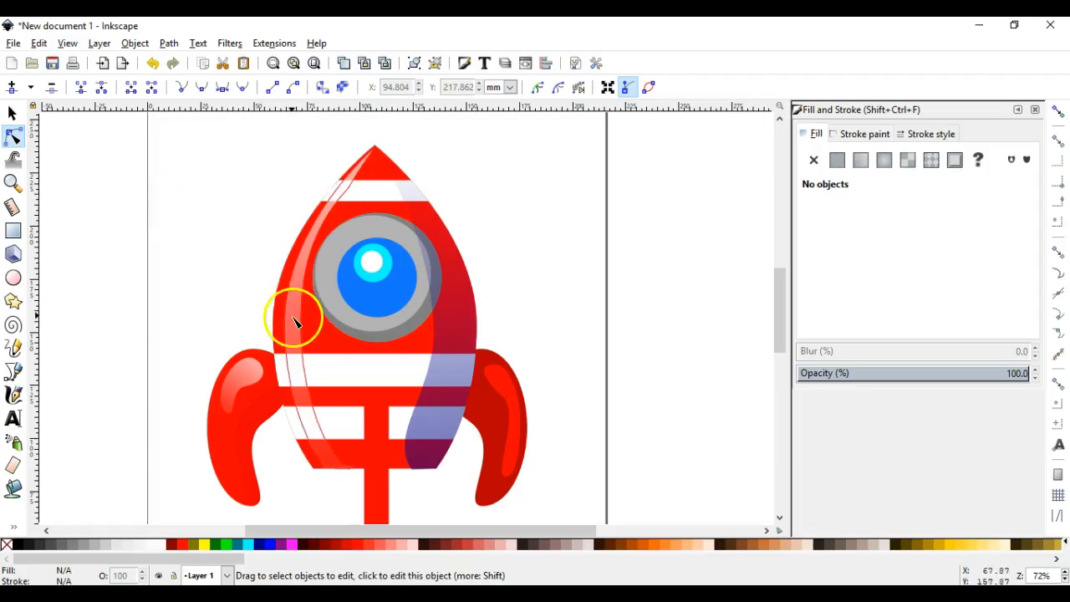
- Duplicate the left body shine, flip the copy horizontally and place it along the rocket body's right side
click(290, 315)
click(12, 113)
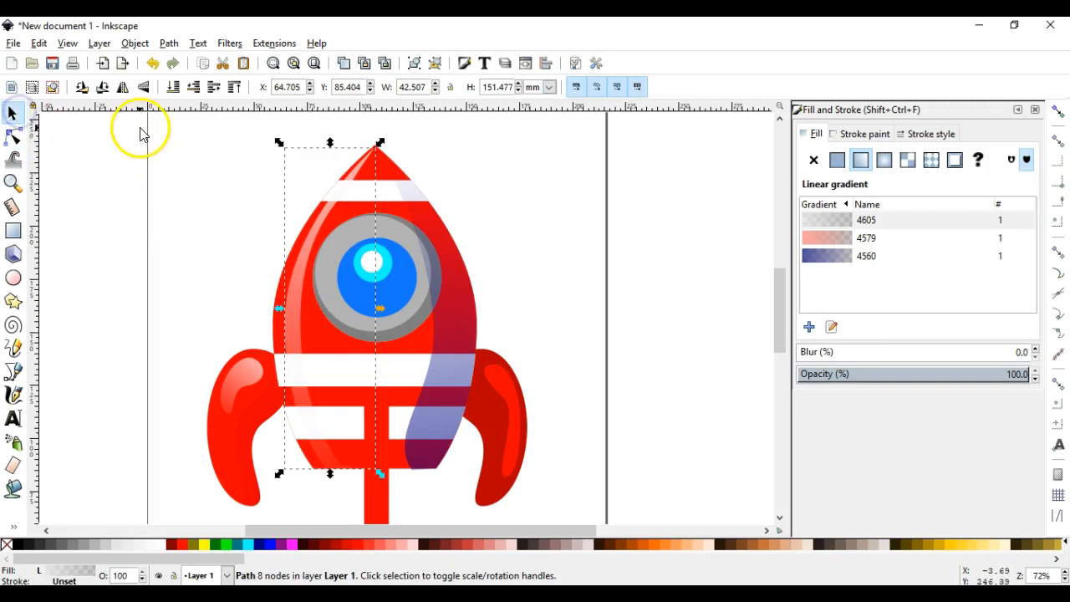
key(ctrl+d)
click(122, 87)
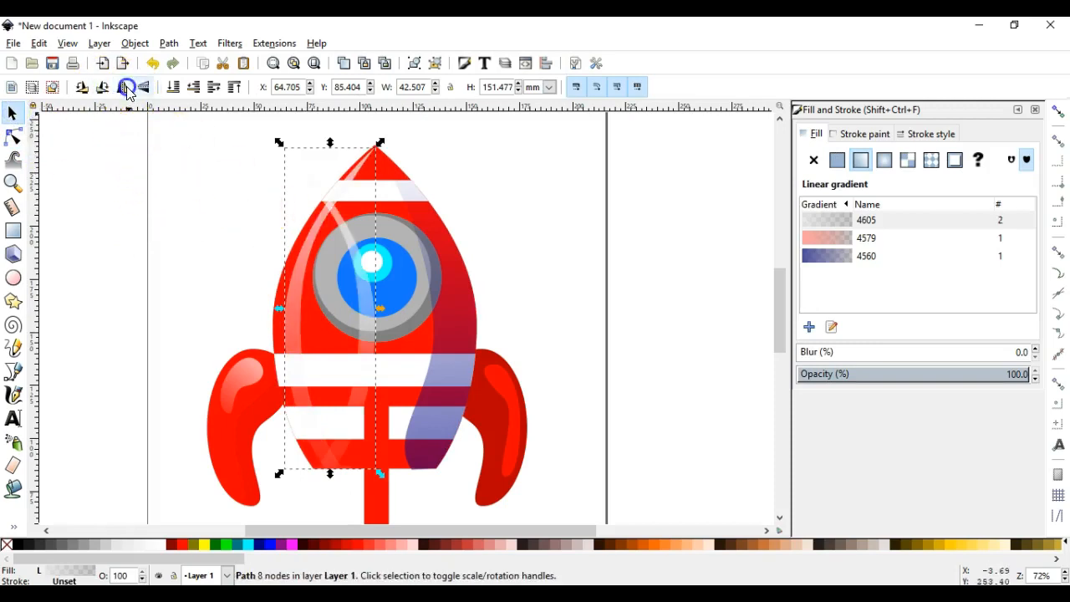
drag(376, 306, 454, 297)
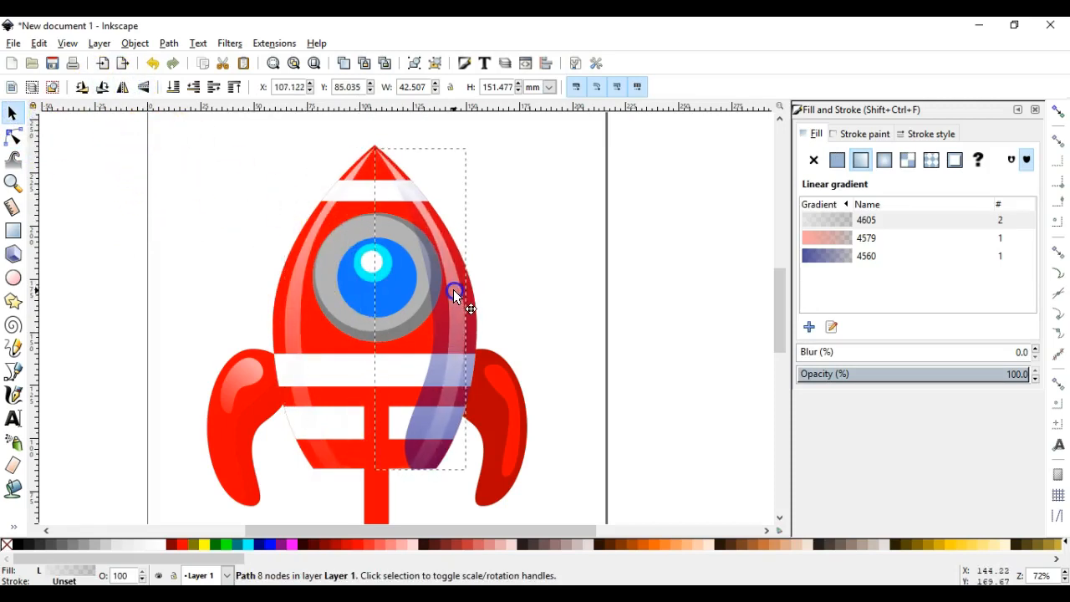
click(556, 262)
- Check the tutorial's center fin highlight, draw an ellipse about 17.3 by 28.4 mm over the center fin, and fill it 00ffffff at 100% opacity
key(alt+Tab)
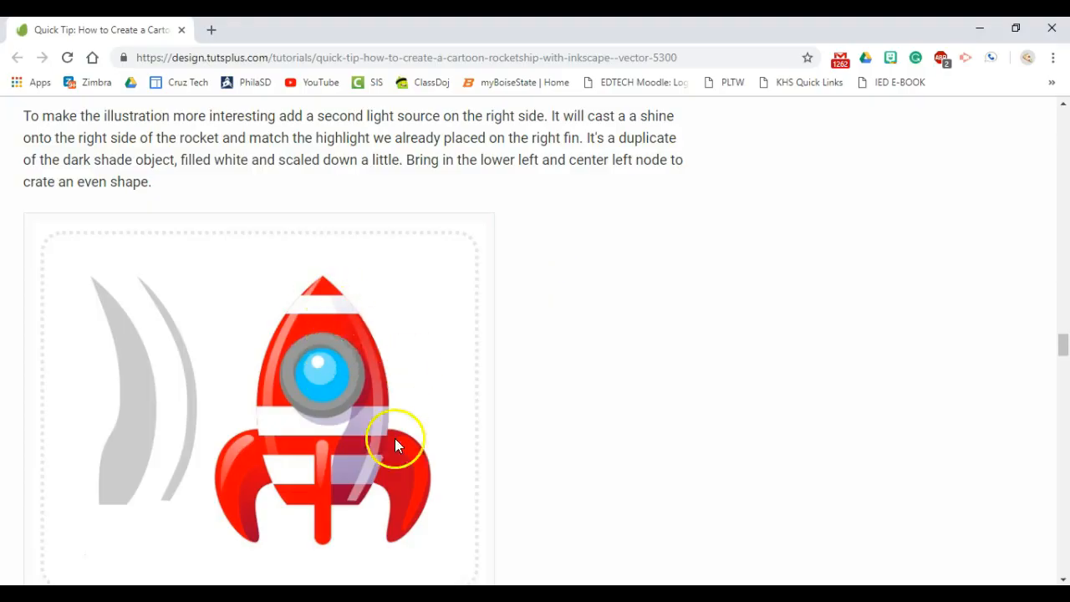
scroll(395, 439, down, 3)
scroll(415, 421, up, 2)
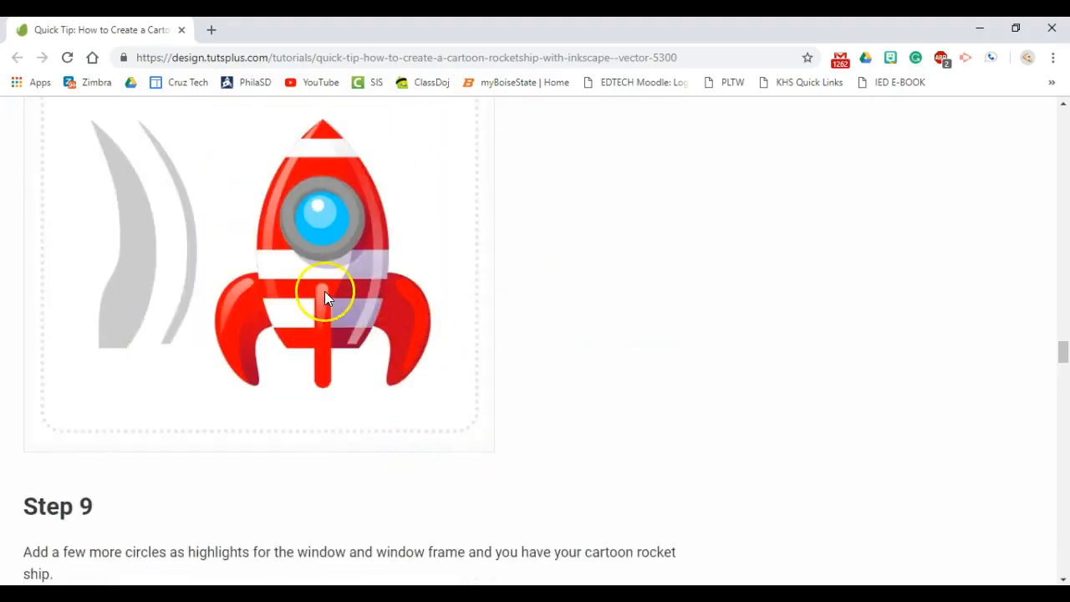
key(alt+Tab)
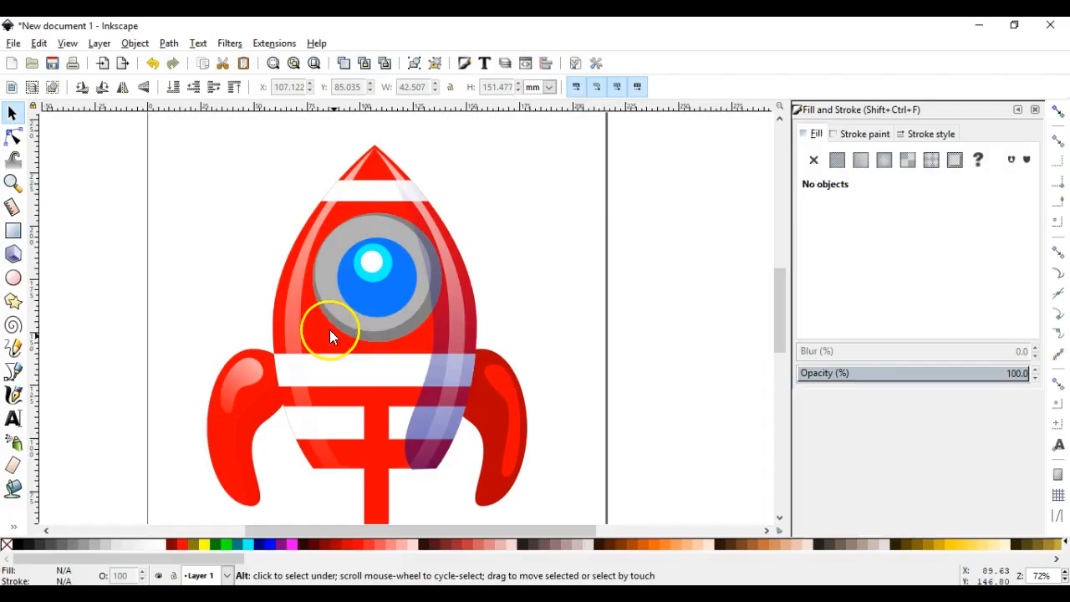
scroll(503, 351, down, 1)
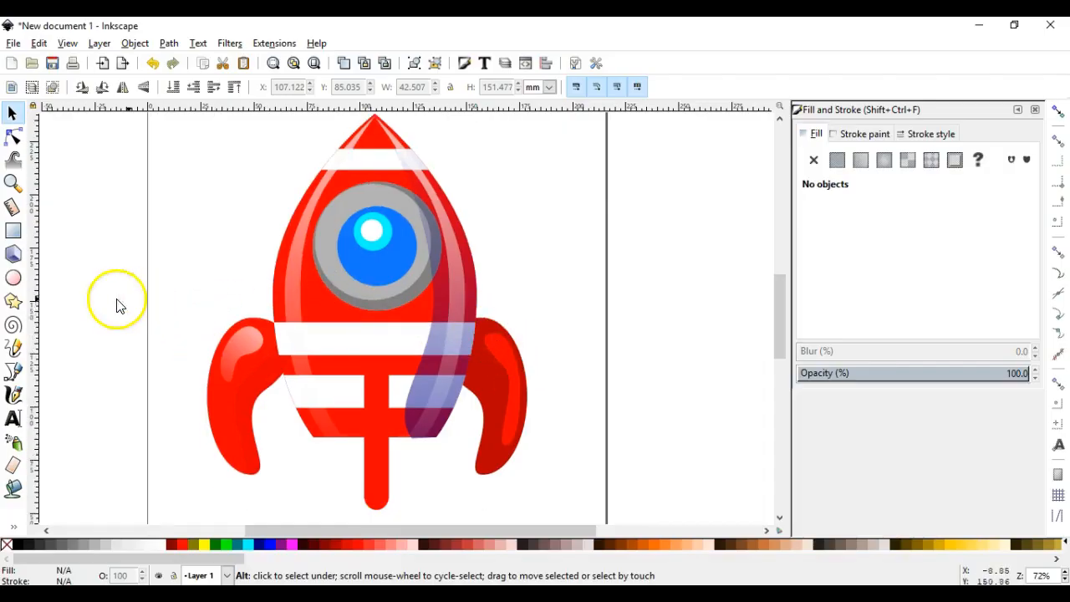
click(13, 278)
drag(133, 227, 172, 287)
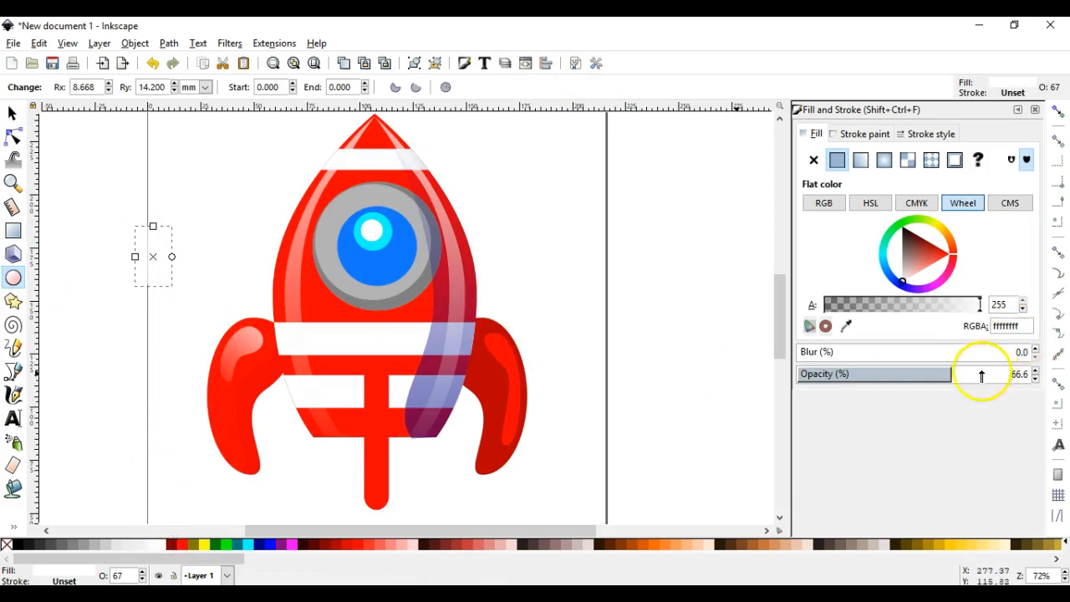
drag(981, 374, 1012, 374)
click(13, 112)
drag(154, 263, 396, 391)
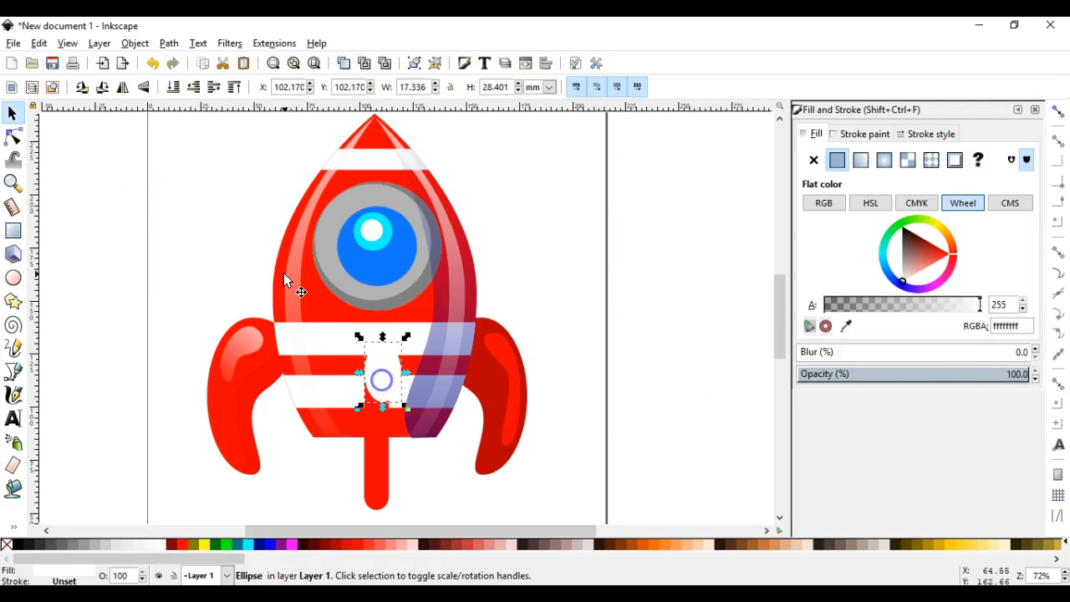
click(247, 545)
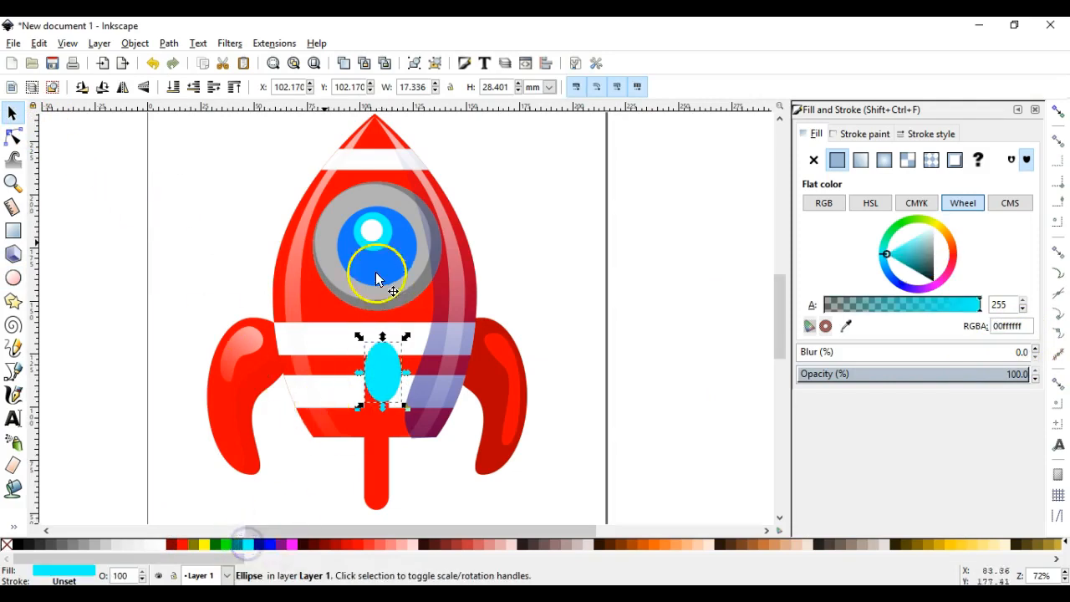
- Convert the cyan ellipse to a path and pull its lower node down to form a teardrop about 62.3 mm tall
click(13, 135)
click(169, 43)
click(190, 61)
drag(383, 402, 372, 479)
click(12, 112)
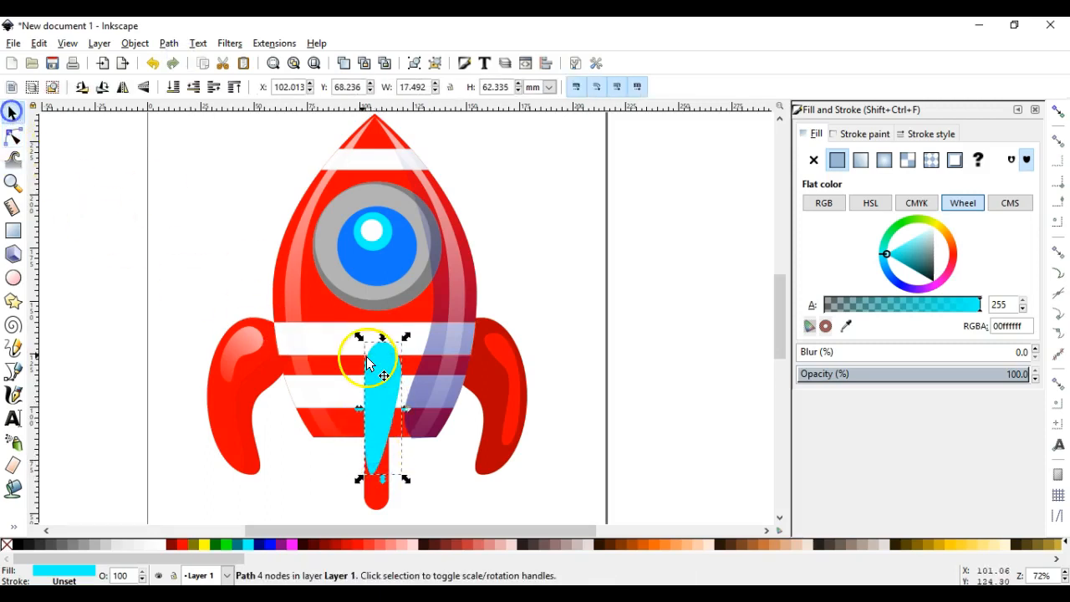
- Shrink the teardrop to about 8.5 by 30.4 mm and position it in the upper part of the center fin
ctrl+scroll(399, 361, up, 2)
drag(413, 324, 369, 451)
drag(340, 503, 346, 405)
drag(426, 403, 434, 252)
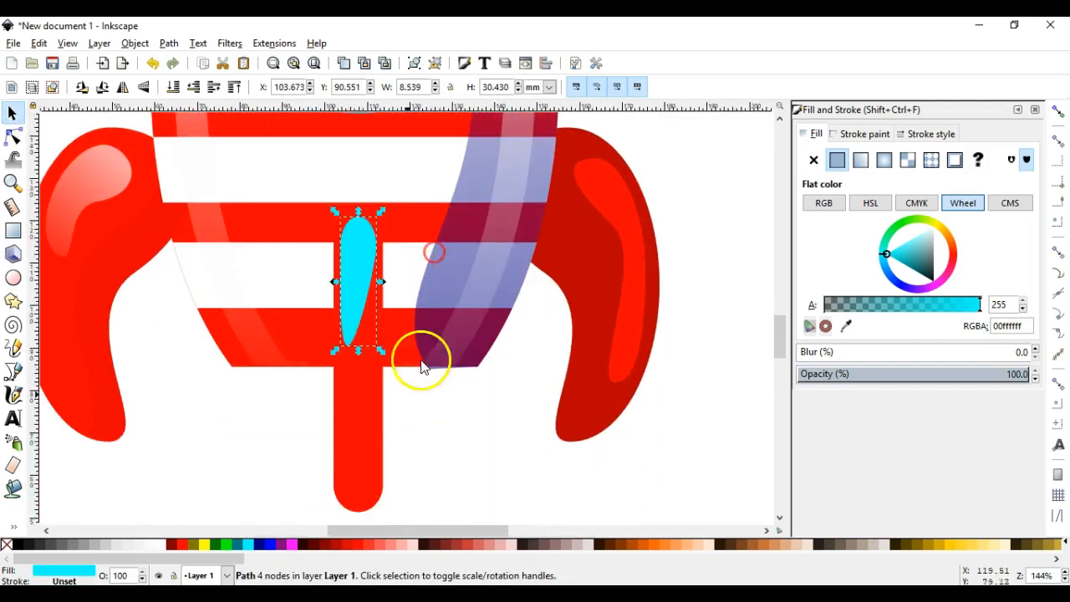
drag(353, 271, 349, 259)
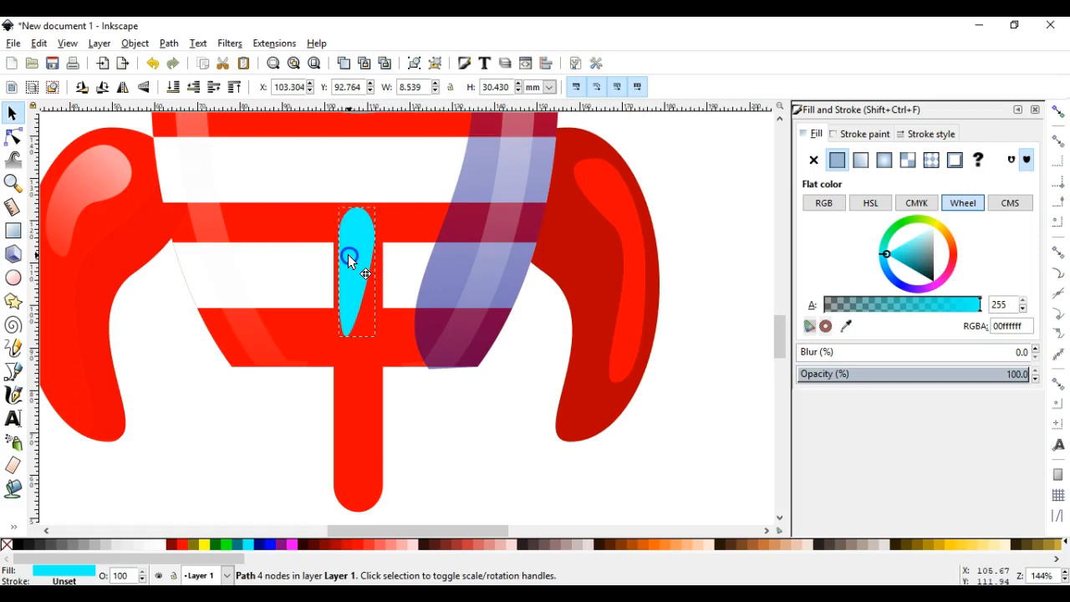
- Fill the center fin's teardrop with f9f9f9ff and apply a linear gradient fading downward to transparent, with both ends beyond the shape
click(156, 549)
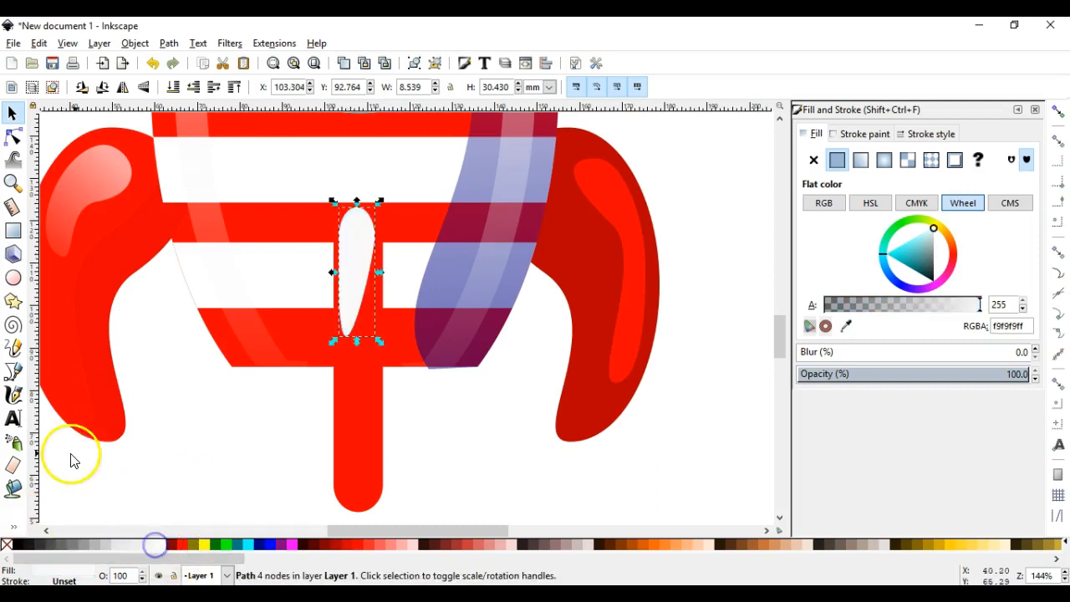
click(14, 527)
click(46, 525)
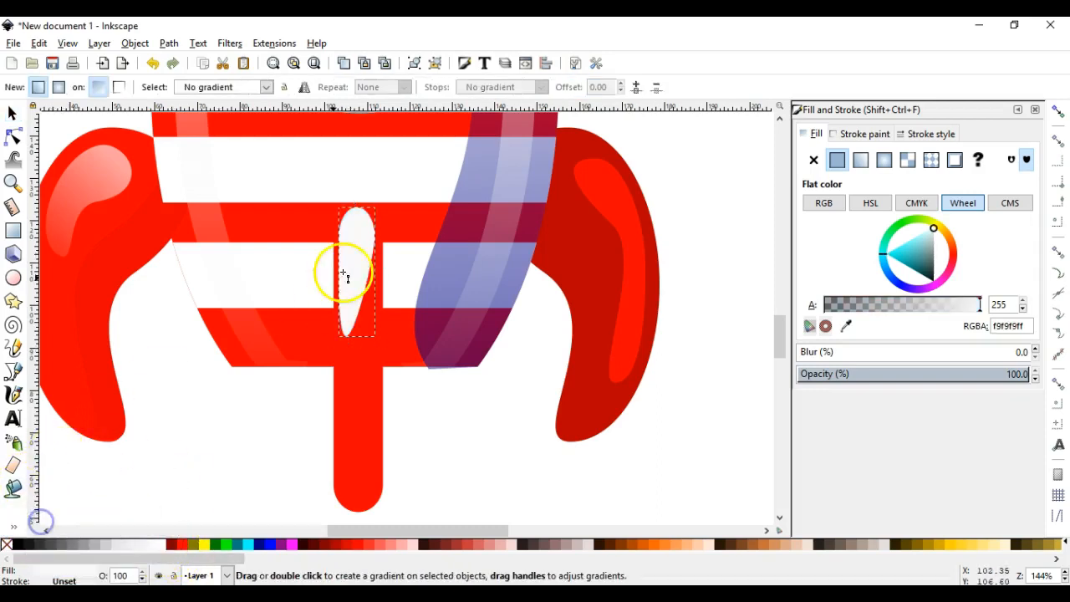
drag(360, 224, 372, 145)
click(373, 292)
drag(353, 370, 349, 381)
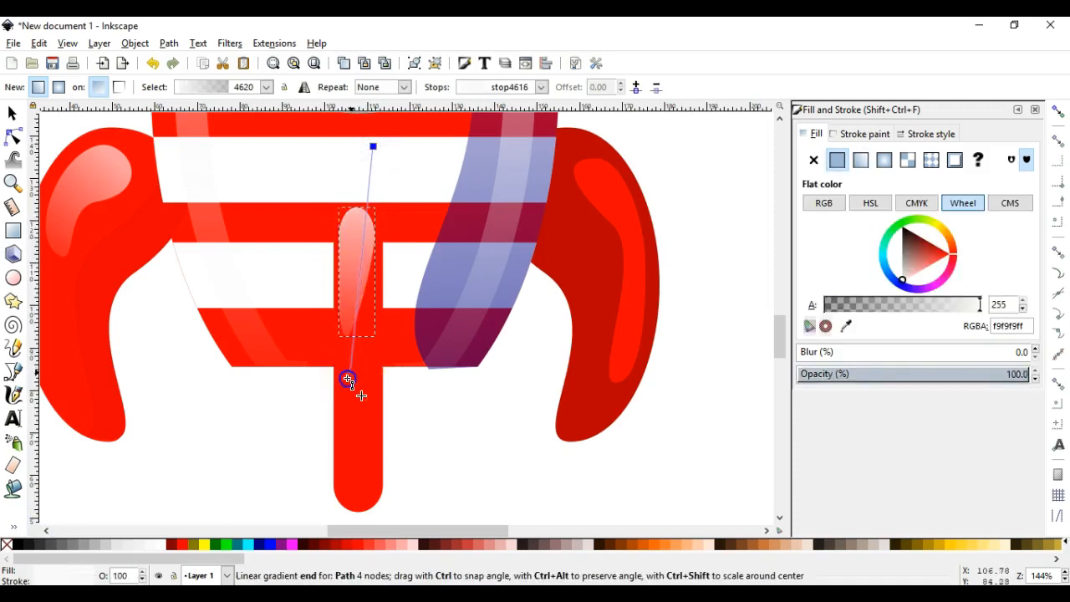
click(336, 384)
click(293, 64)
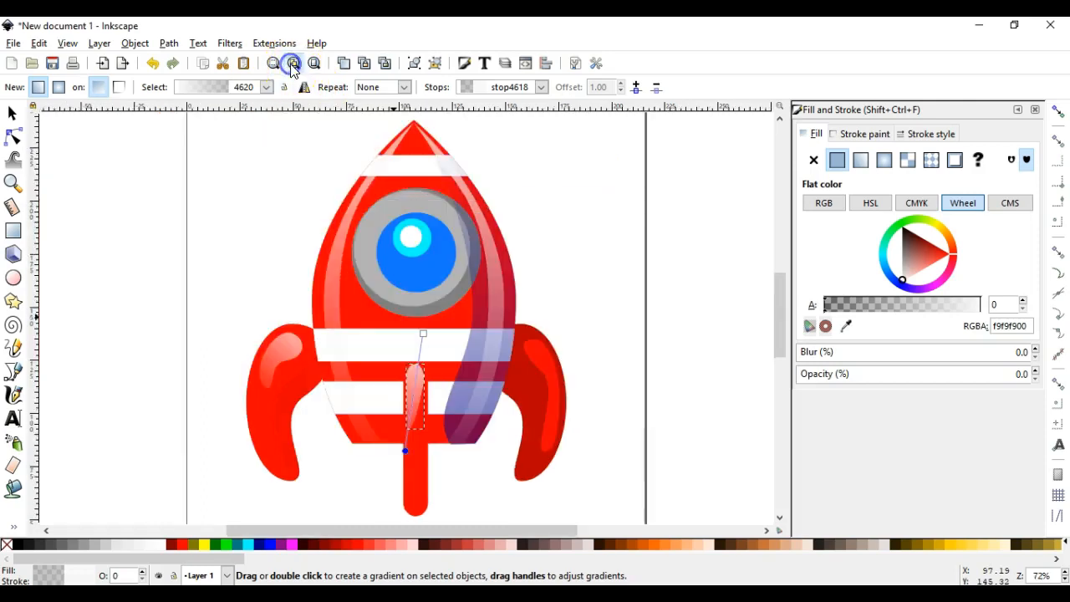
click(11, 113)
click(111, 198)
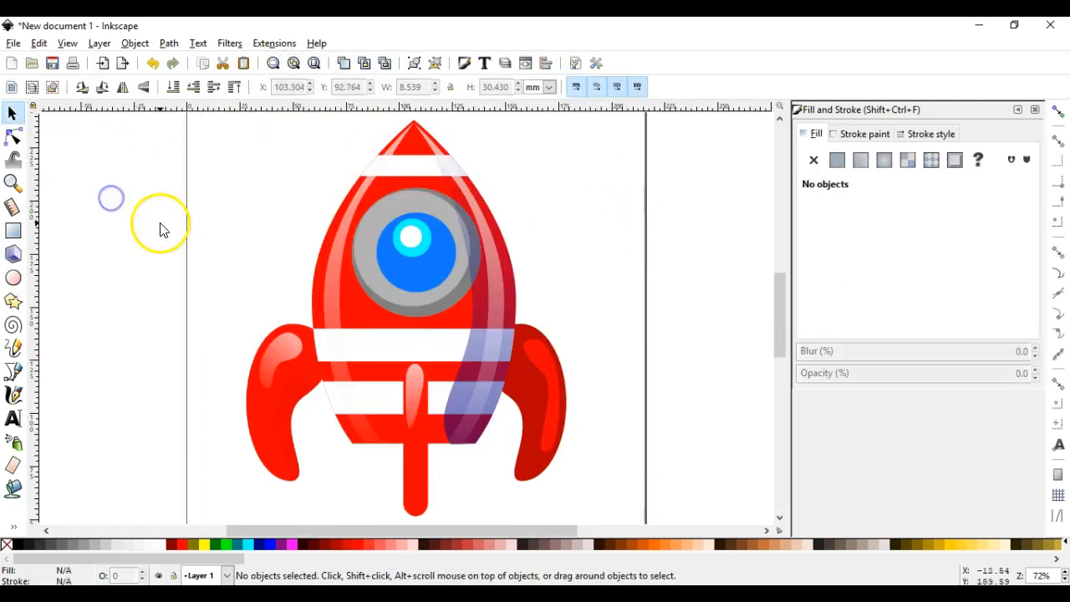
- Review the tutorial's Step 9 on adding highlight circles to the window and window frame
key(alt+Tab)
scroll(266, 261, down, 7)
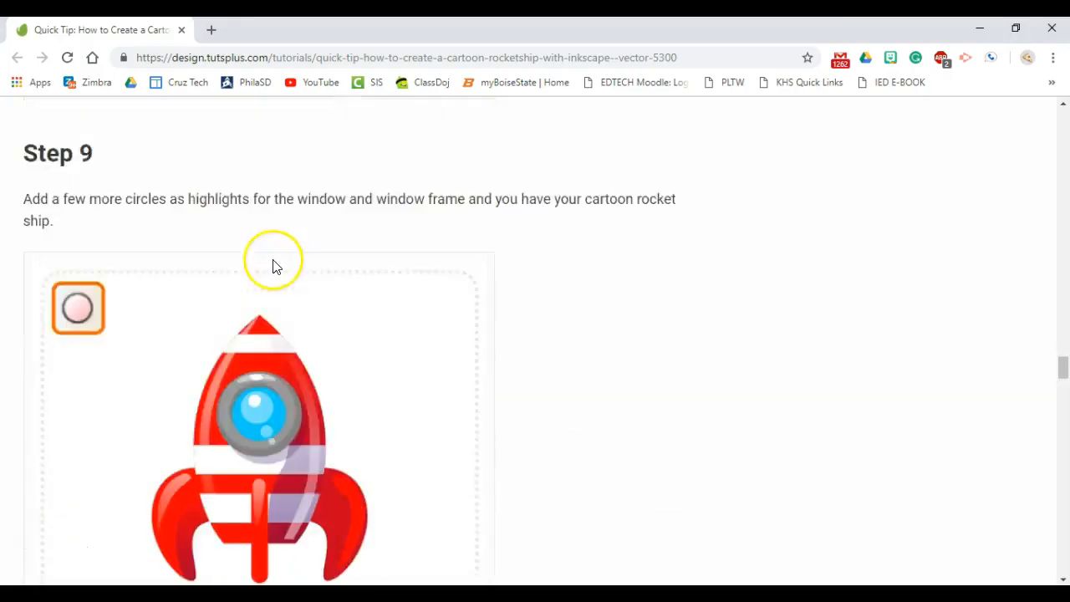
scroll(273, 259, up, 4)
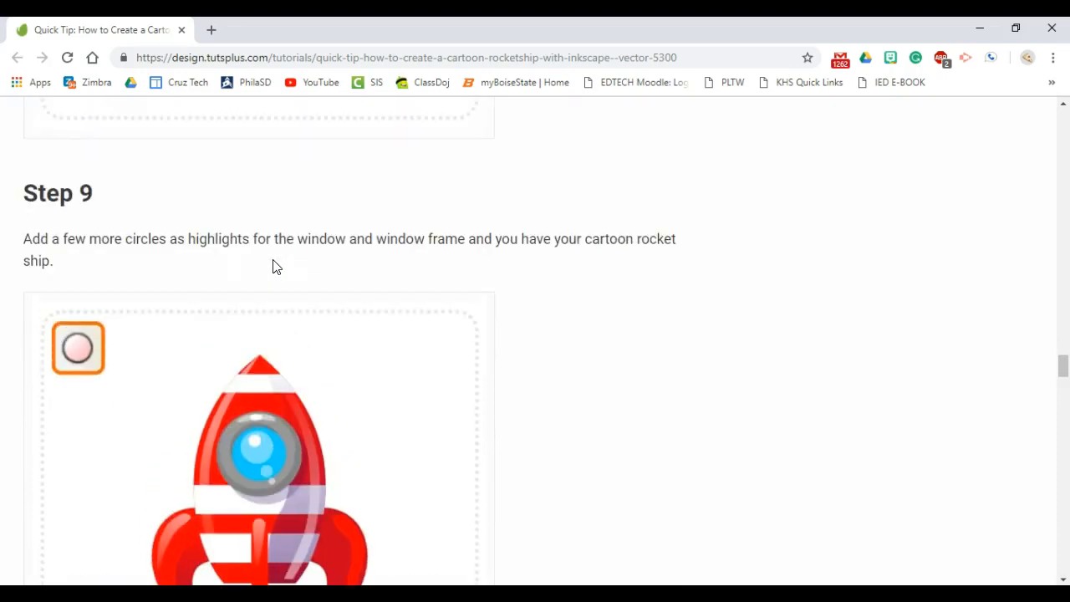
scroll(276, 265, down, 2)
scroll(226, 234, up, 1)
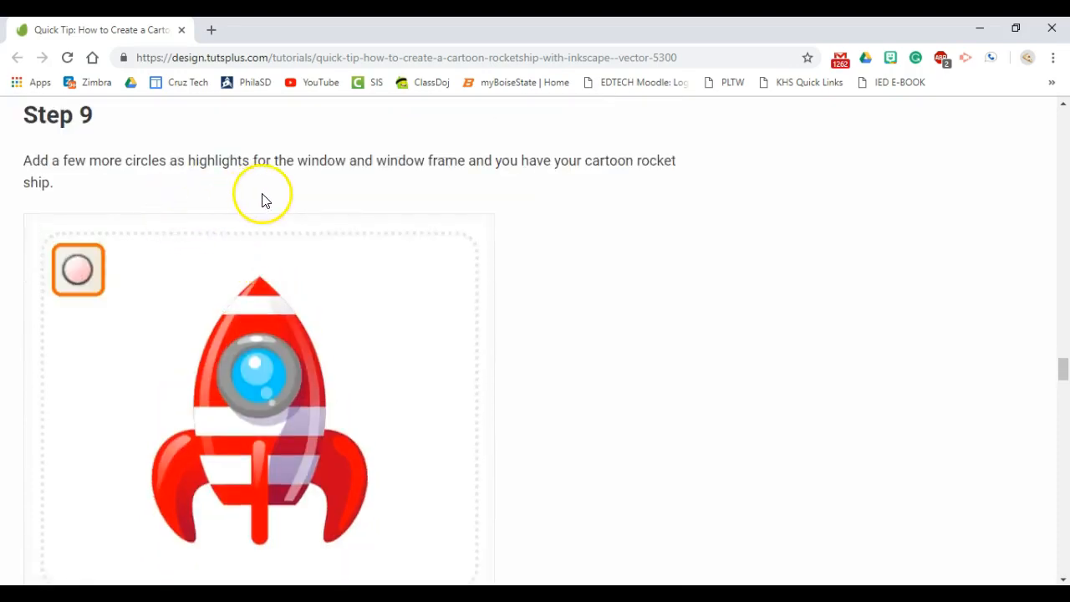
- Draw a white ellipse highlight about 7.4 by 5.2 mm near the top of the gray window frame
scroll(350, 294, down, 1)
key(alt+Tab)
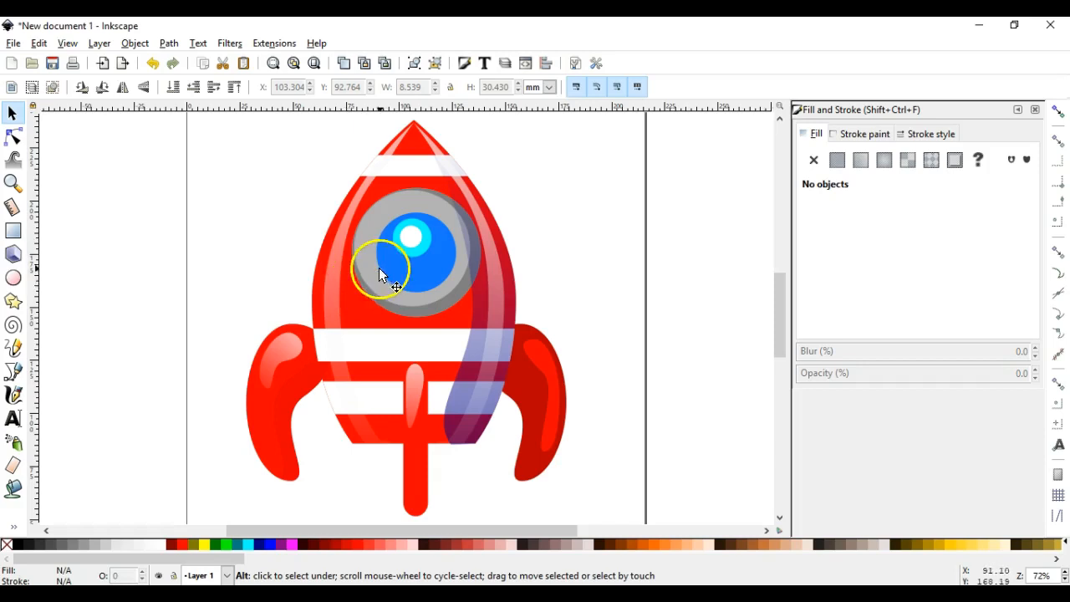
click(14, 277)
mouse_move(220, 248)
mouse_down()
mouse_move(238, 269)
mouse_move(398, 221)
mouse_move(416, 195)
mouse_up()
click(12, 113)
key(alt+Tab)
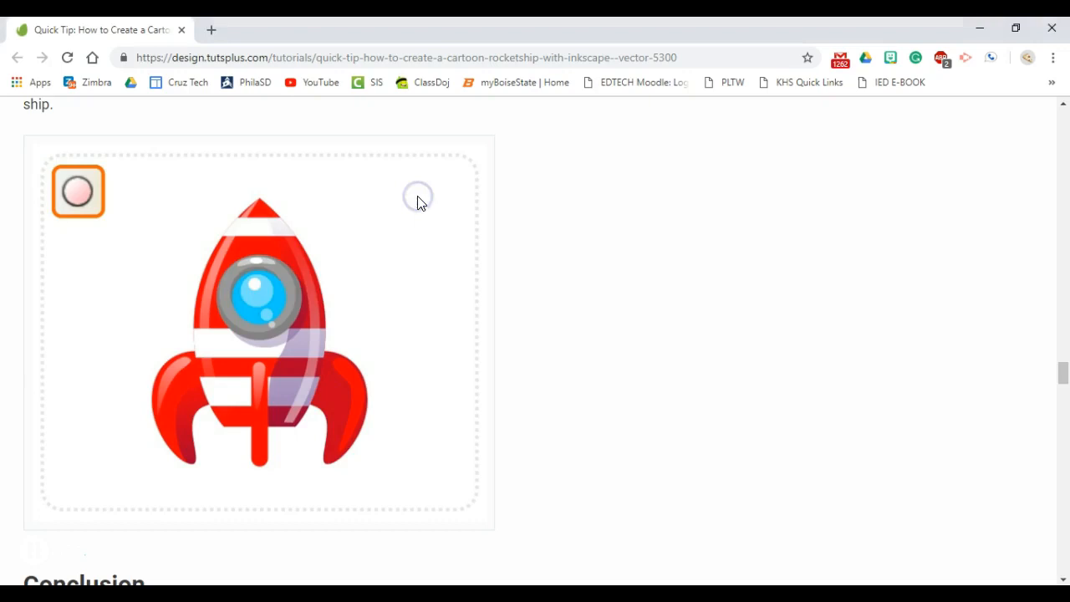
key(alt+Tab)
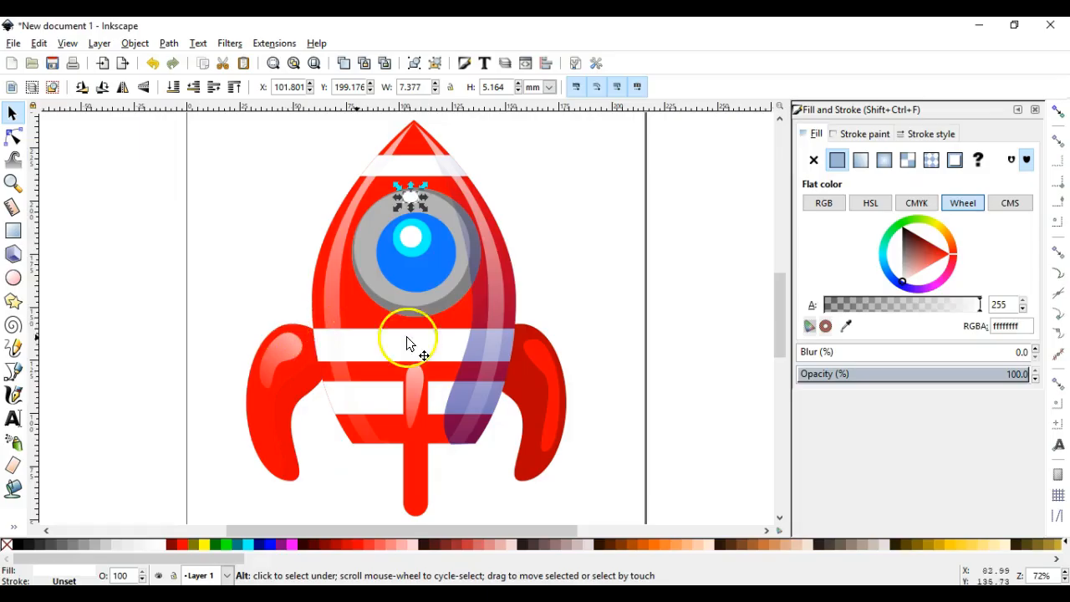
- Add a cyan circle about 9 mm wide in the lower right of the blue window glass and set its opacity to 63.2%
alt+click(423, 256)
drag(423, 256, 432, 278)
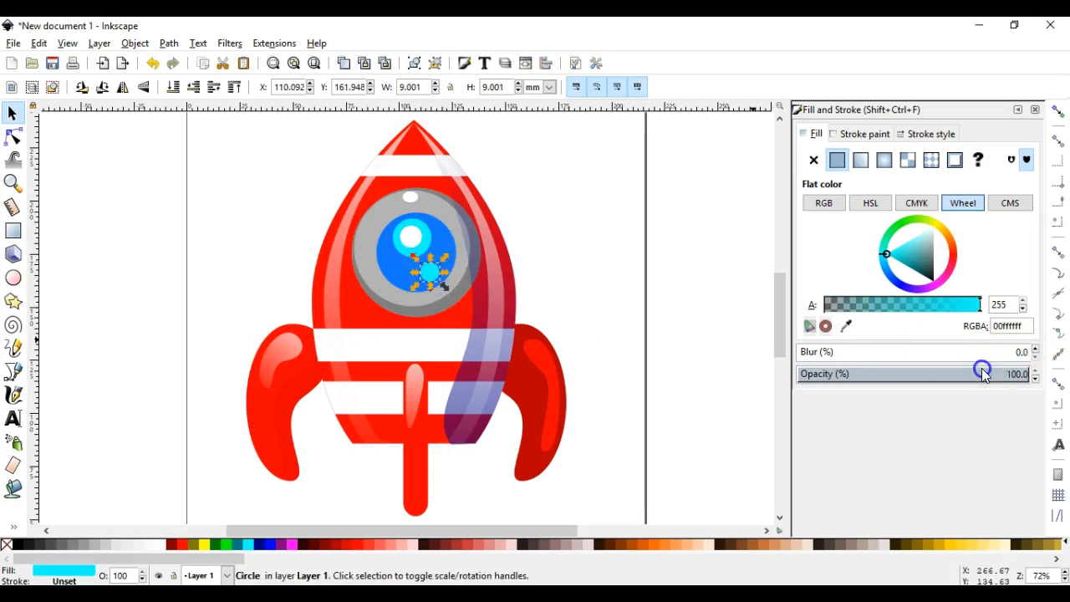
drag(957, 371, 944, 370)
click(619, 301)
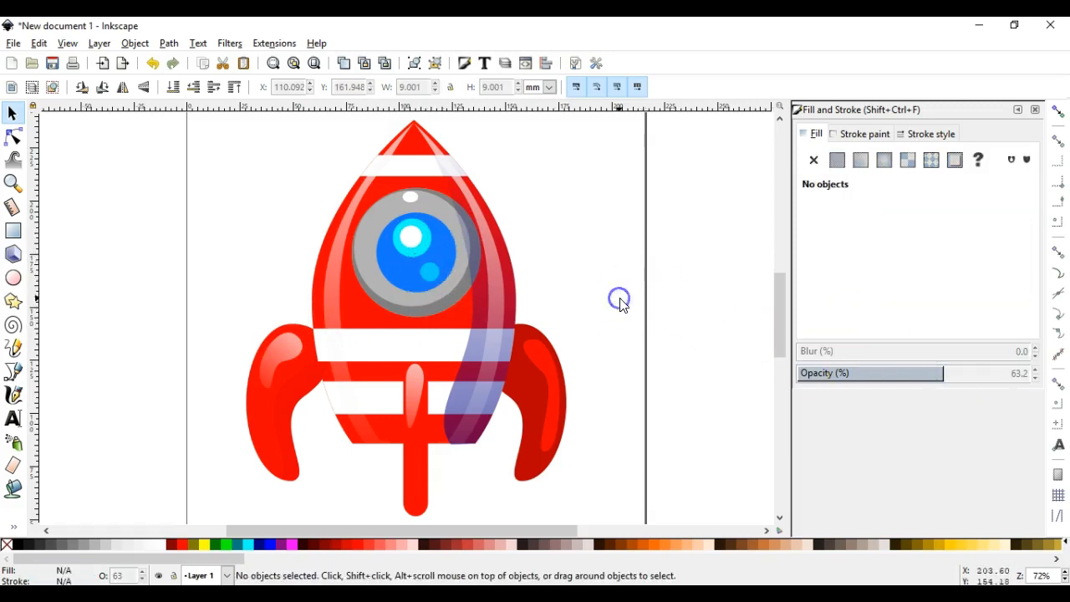
key(alt+Tab)
key(alt+Tab)
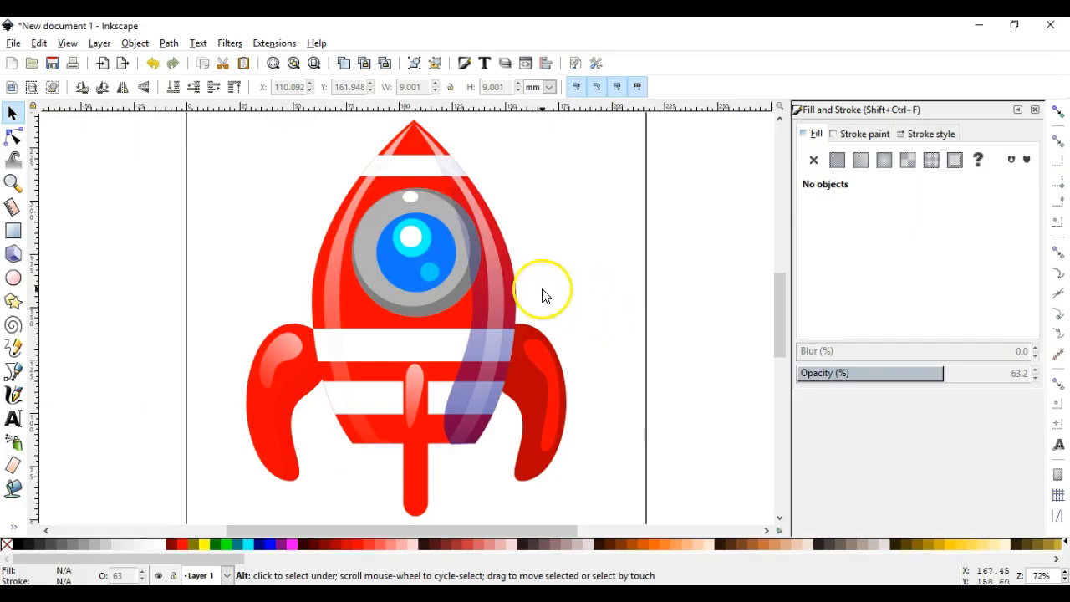
- Duplicate the frame's white ellipse highlight, place the copy on the frame's lower right, and set its opacity to 75%
click(412, 200)
key(ctrl+d)
drag(412, 198, 438, 306)
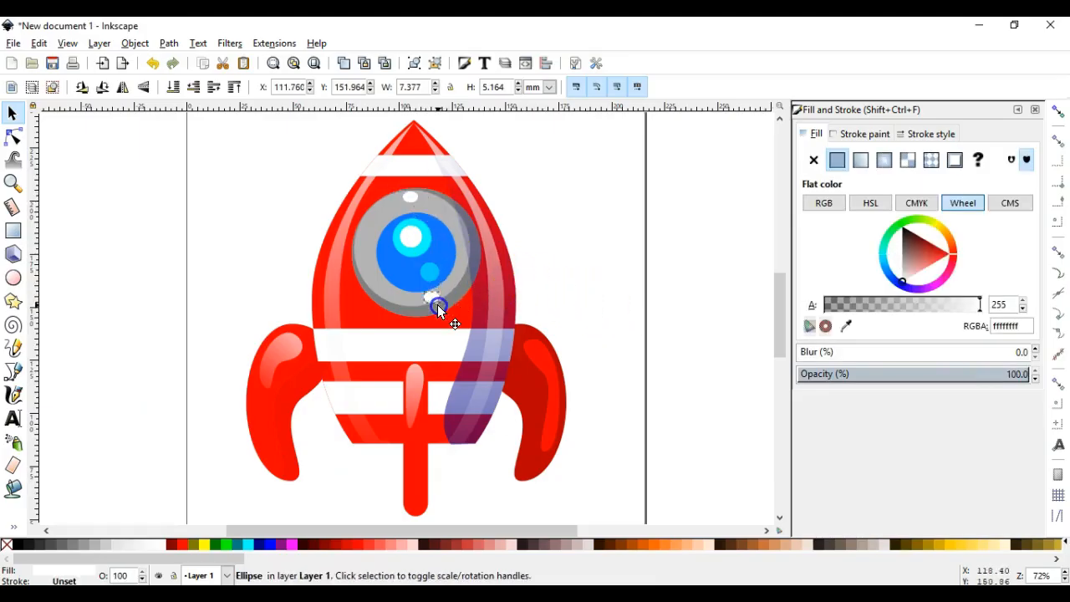
click(940, 374)
click(660, 317)
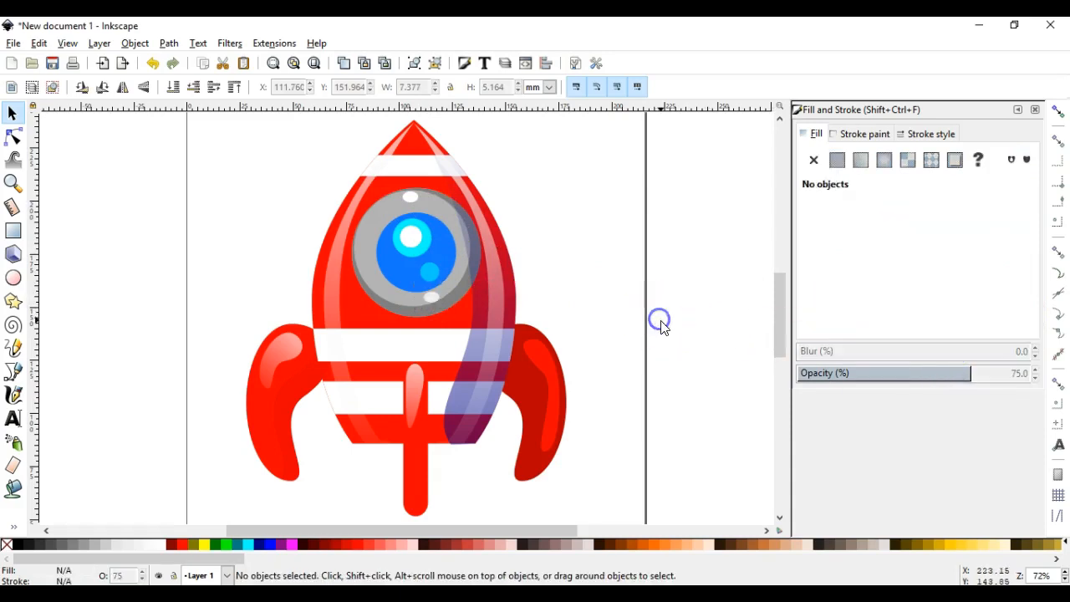
- Examine the tutorial's finished rocket, its conclusion and the final scene illustration for comparison with the drawing
key(alt+Tab)
scroll(418, 357, down, 4)
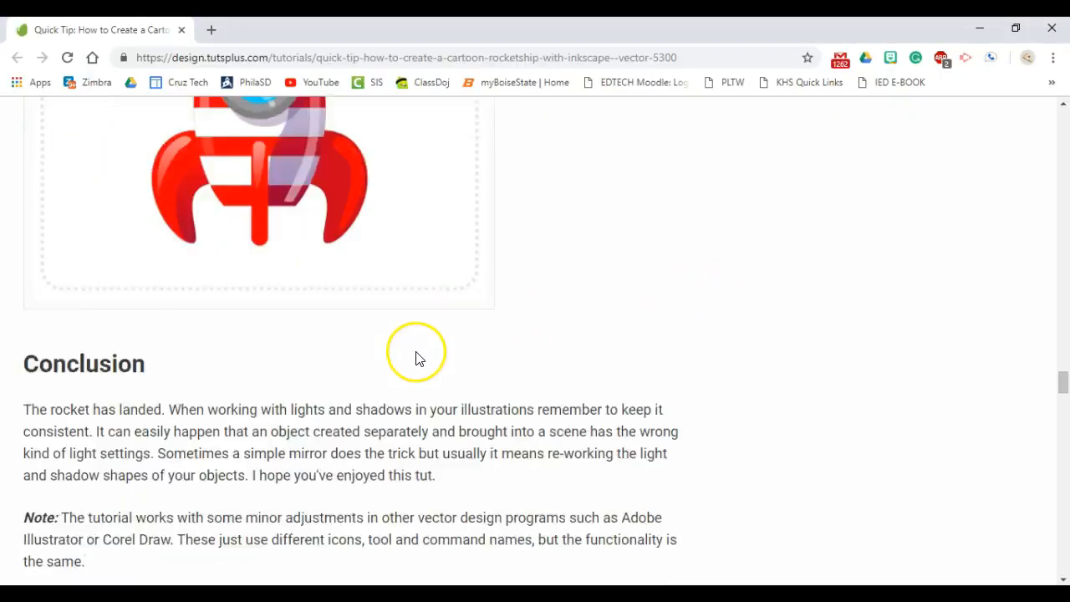
scroll(417, 358, up, 3)
scroll(420, 358, up, 1)
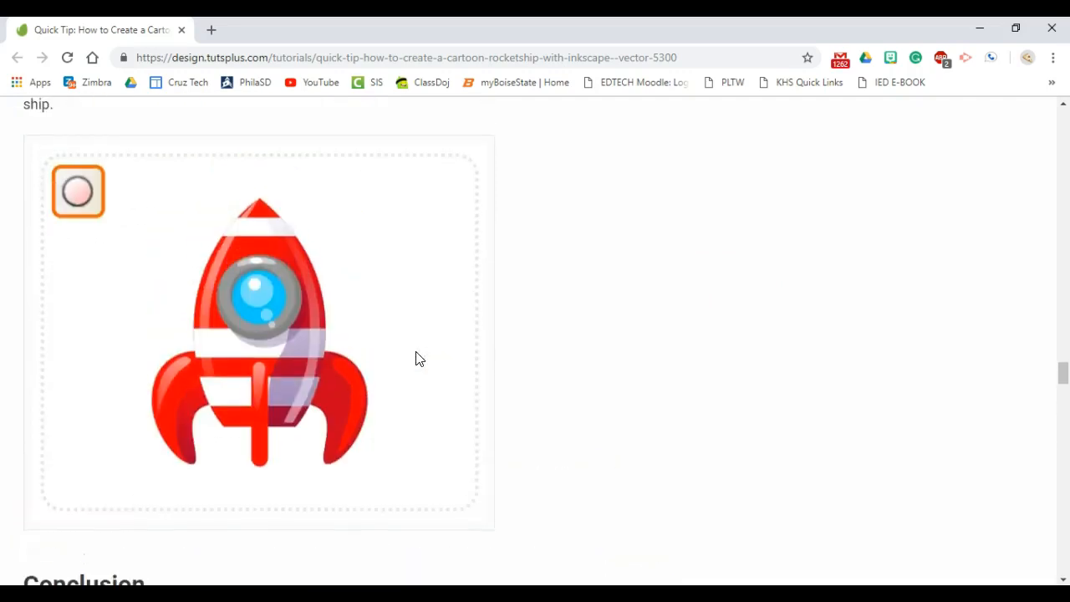
key(alt+Tab)
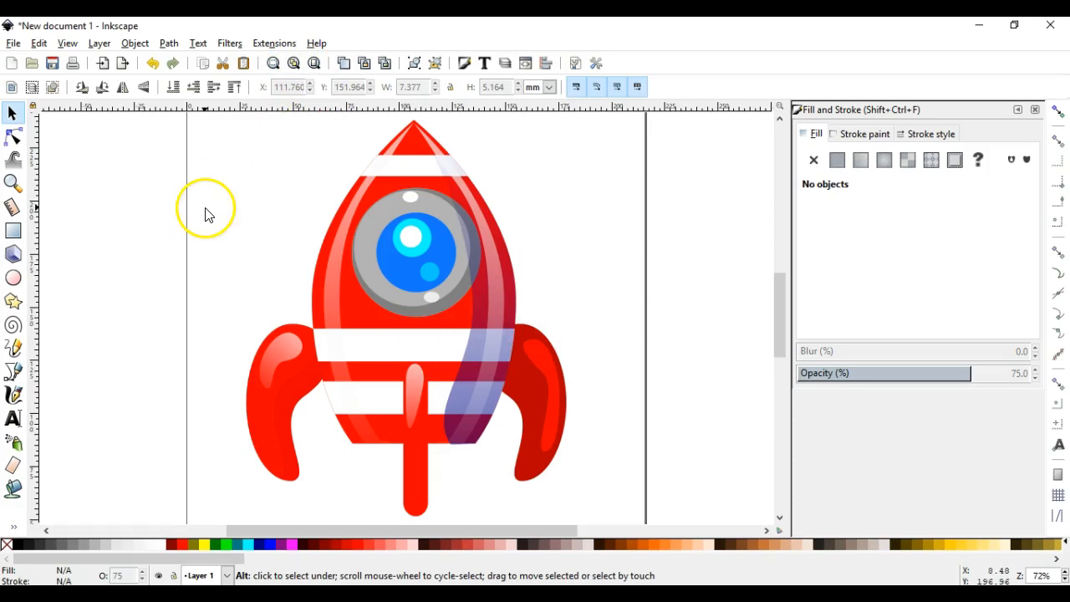
key(alt+Tab)
scroll(314, 234, down, 8)
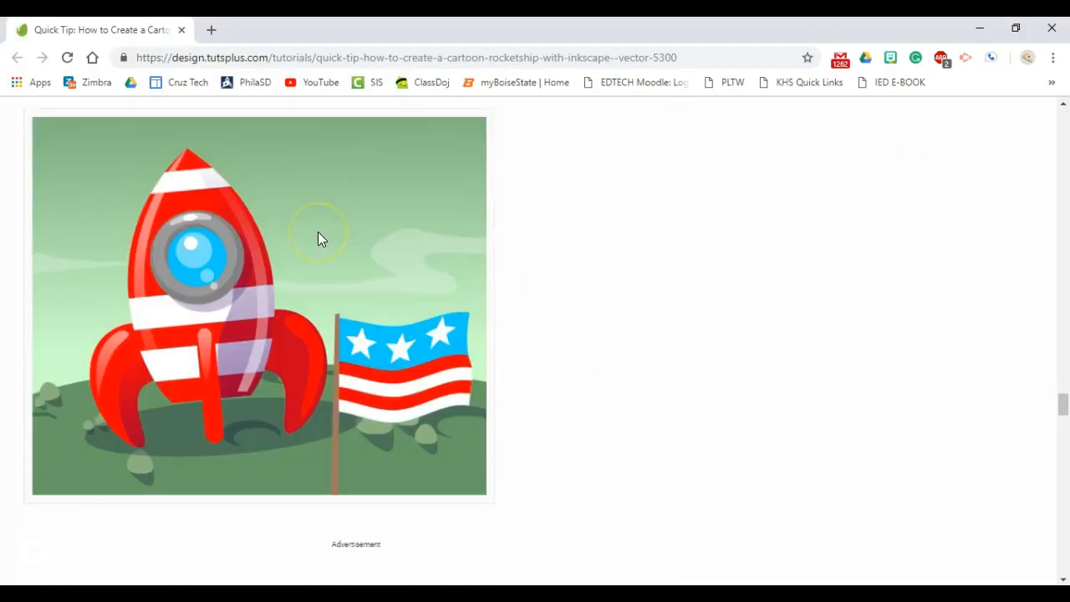
key(alt+Tab)
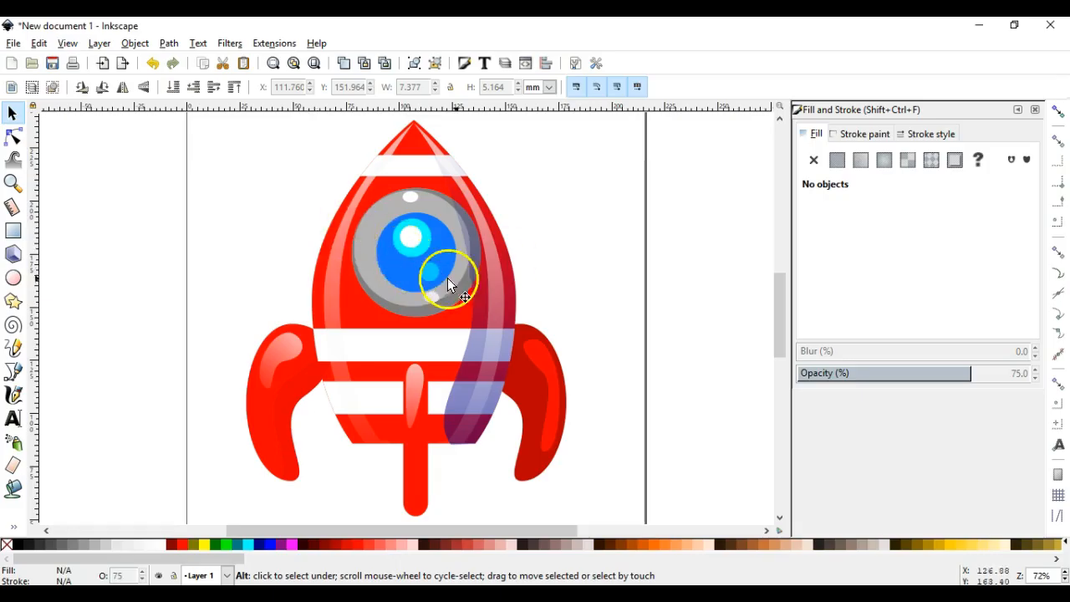
- Select all the rocket's parts and group them into one object
click(313, 63)
drag(229, 132, 729, 520)
key(ctrl+g)
key(alt+Tab)
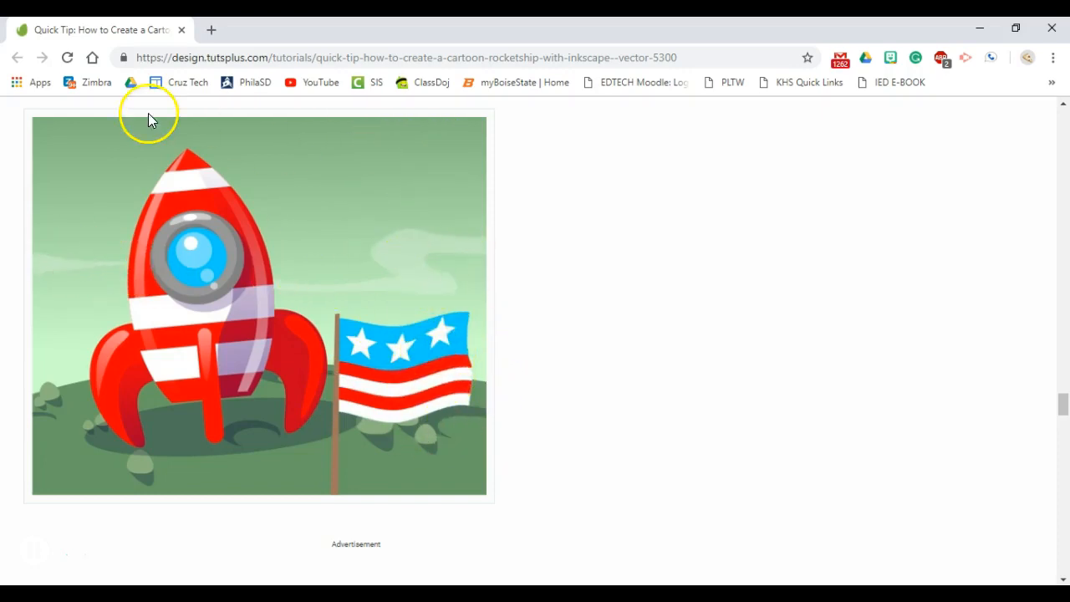
key(alt+Tab)
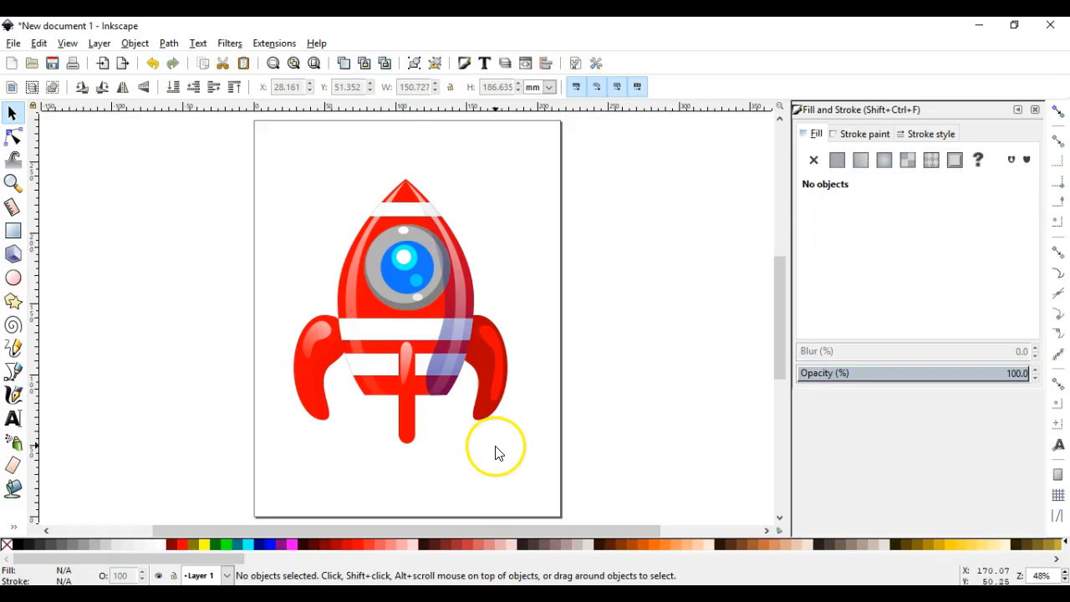
drag(212, 154, 642, 473)
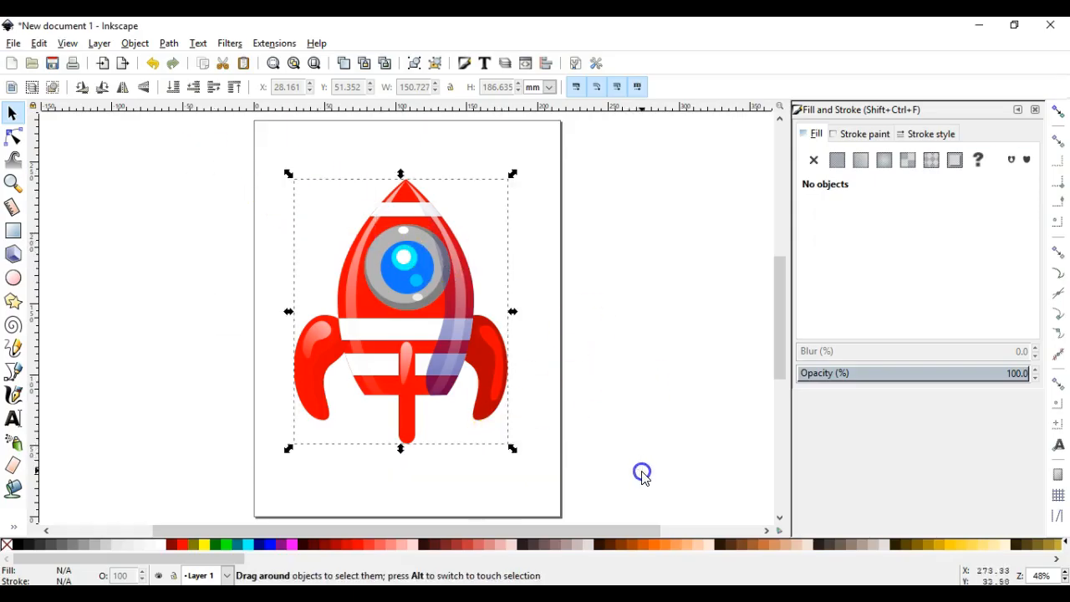
key(Escape)
- Rotate the rocket group clockwise so its nose points diagonally to the upper right, and shift it back within the page
click(446, 350)
click(465, 288)
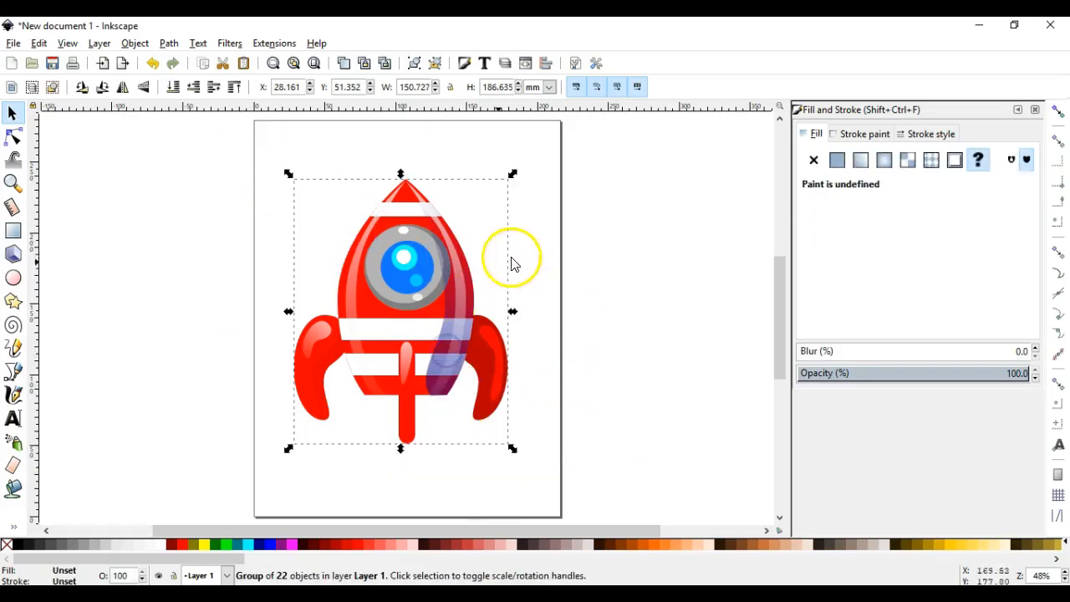
drag(513, 174, 543, 279)
click(446, 288)
drag(445, 289, 484, 250)
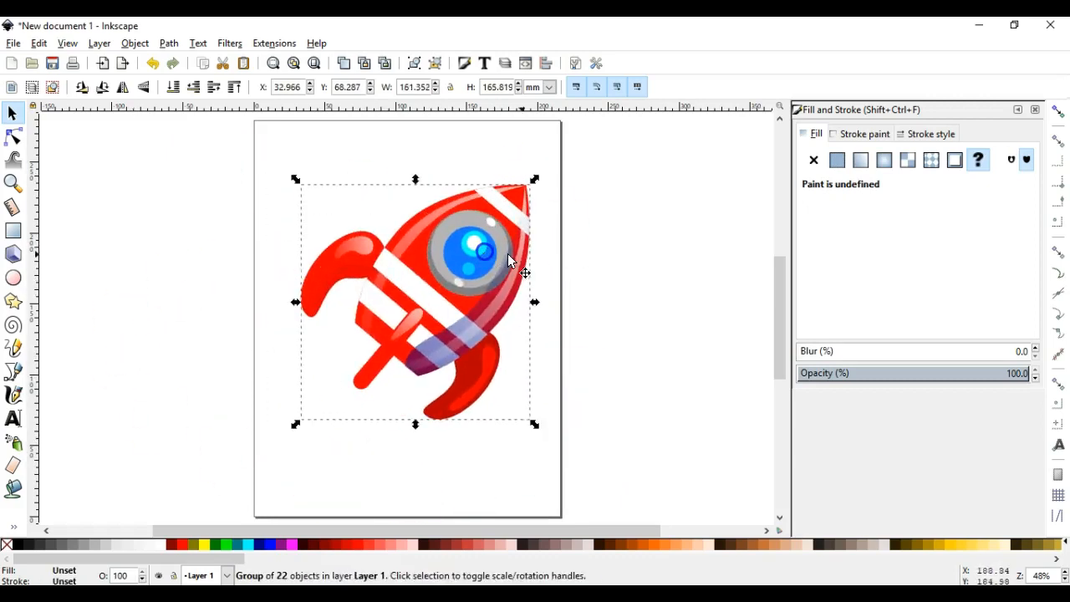
click(578, 258)
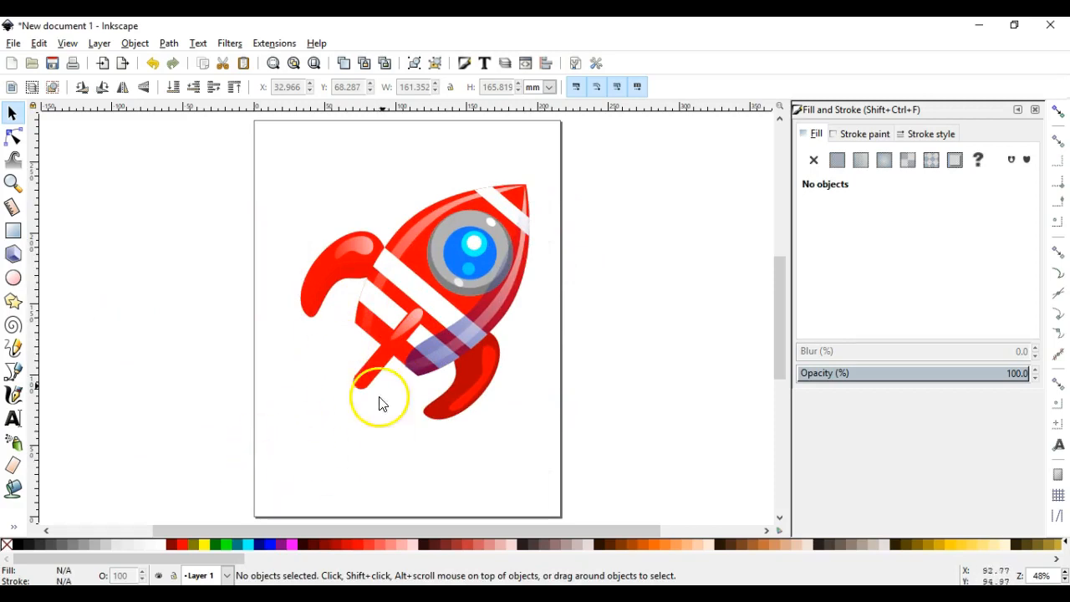
- Reposition the tilted rocket on the page at about X 24.7, Y 70.5 mm
drag(458, 292, 430, 304)
click(583, 282)
click(493, 316)
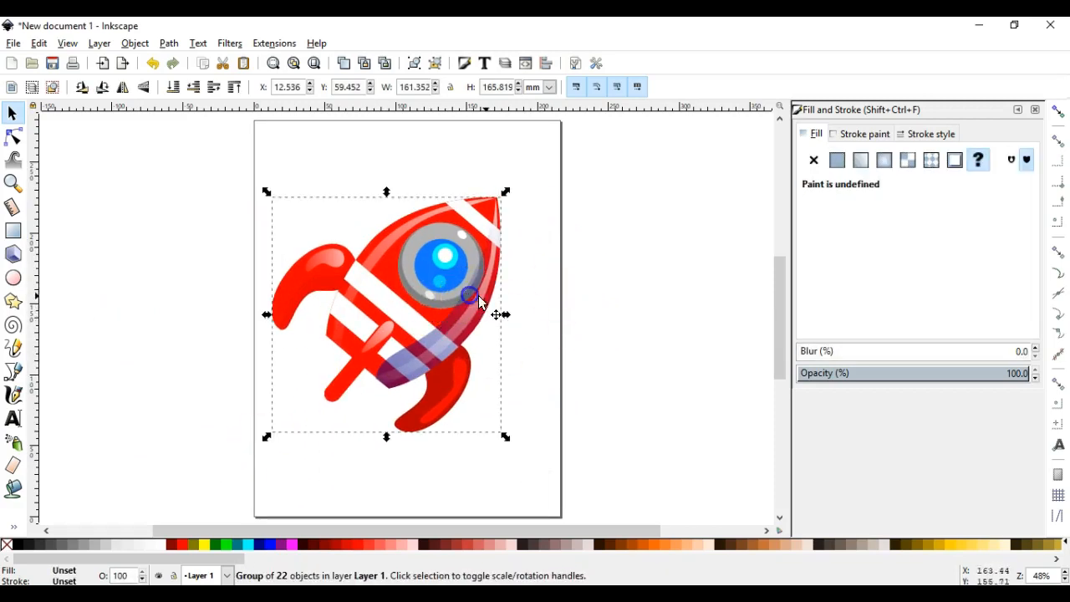
drag(485, 279, 505, 262)
click(594, 266)
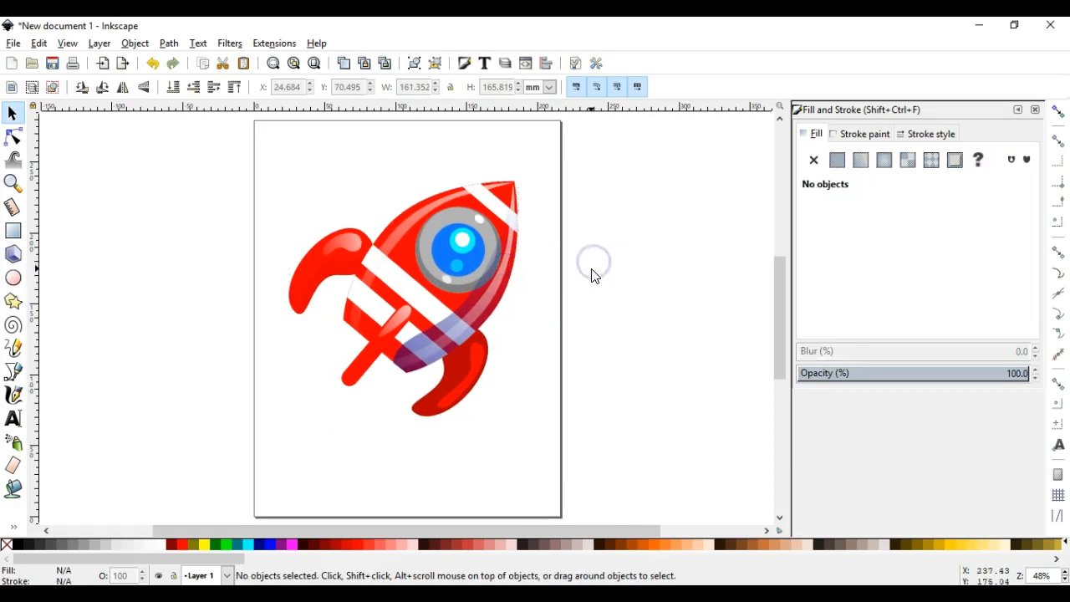
- Save the drawing as an Inkscape SVG named "cartoon rocket YOUR NAME"
click(13, 42)
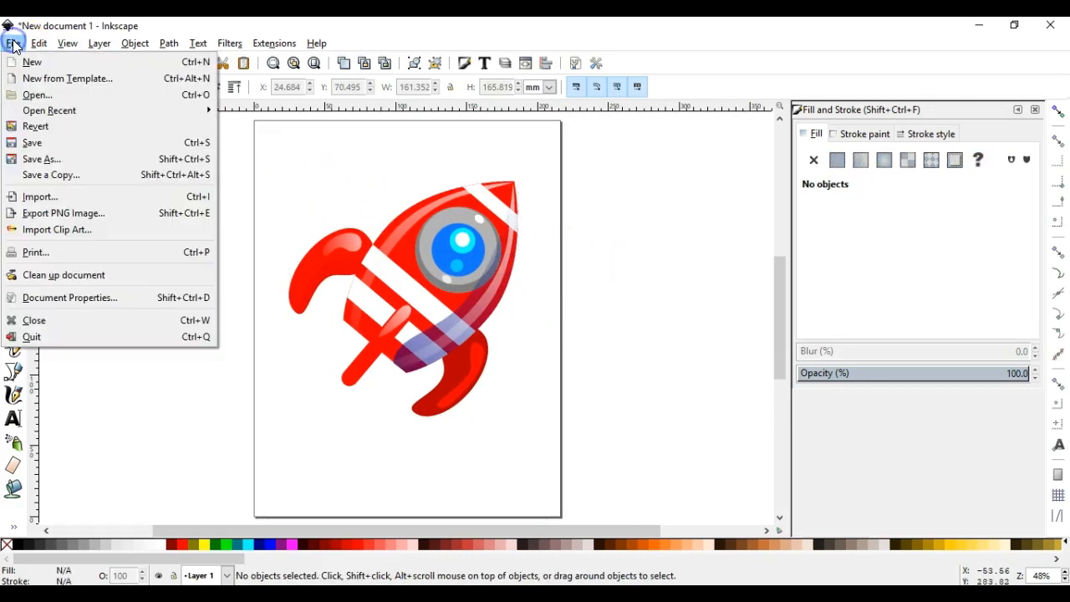
click(41, 158)
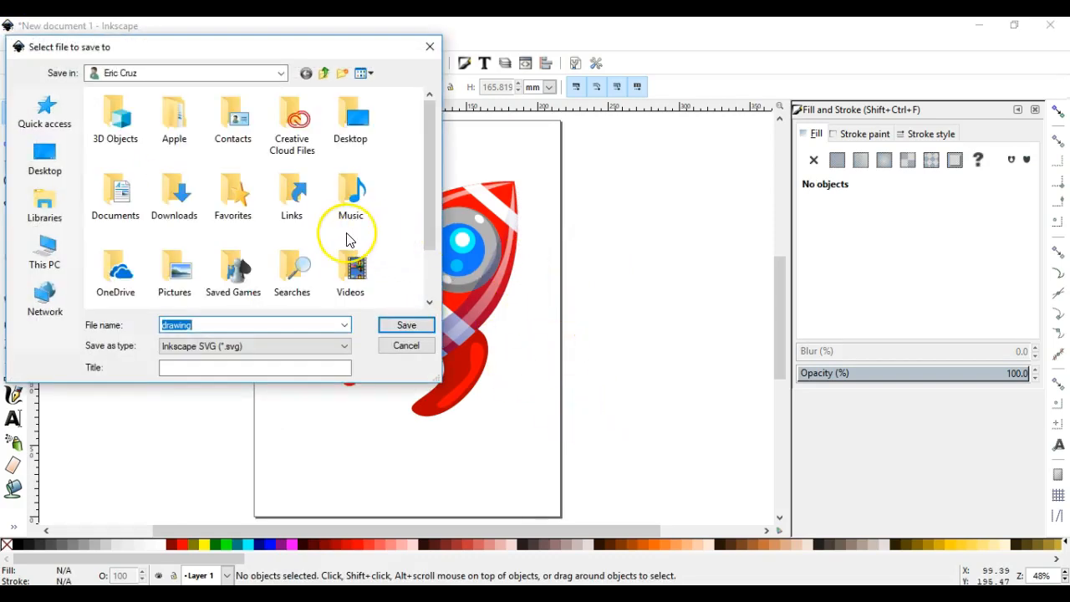
text(cart)
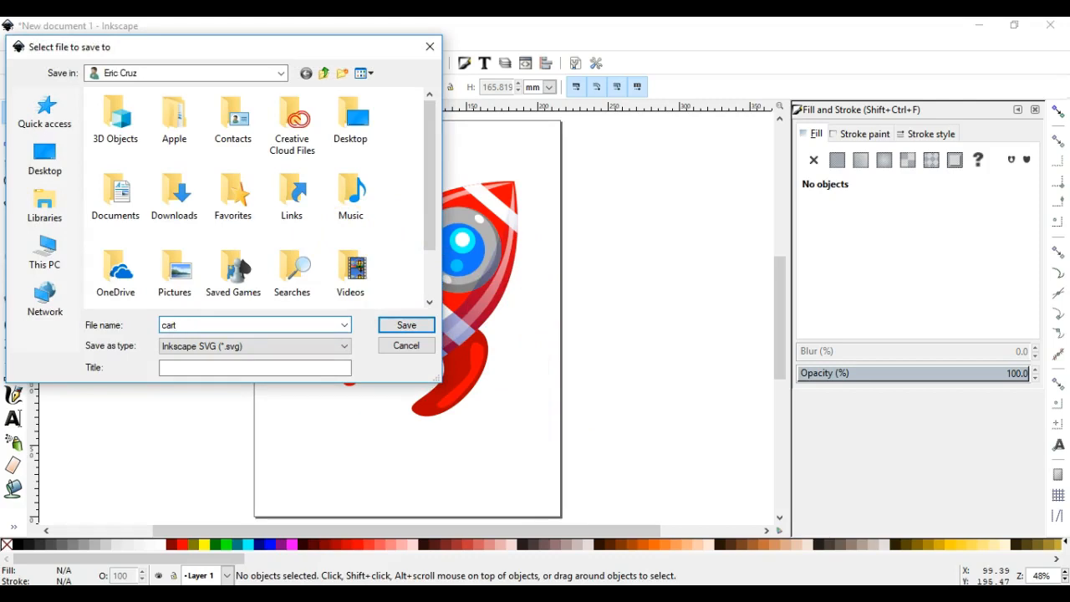
text(oon rocket YOUR NAME)
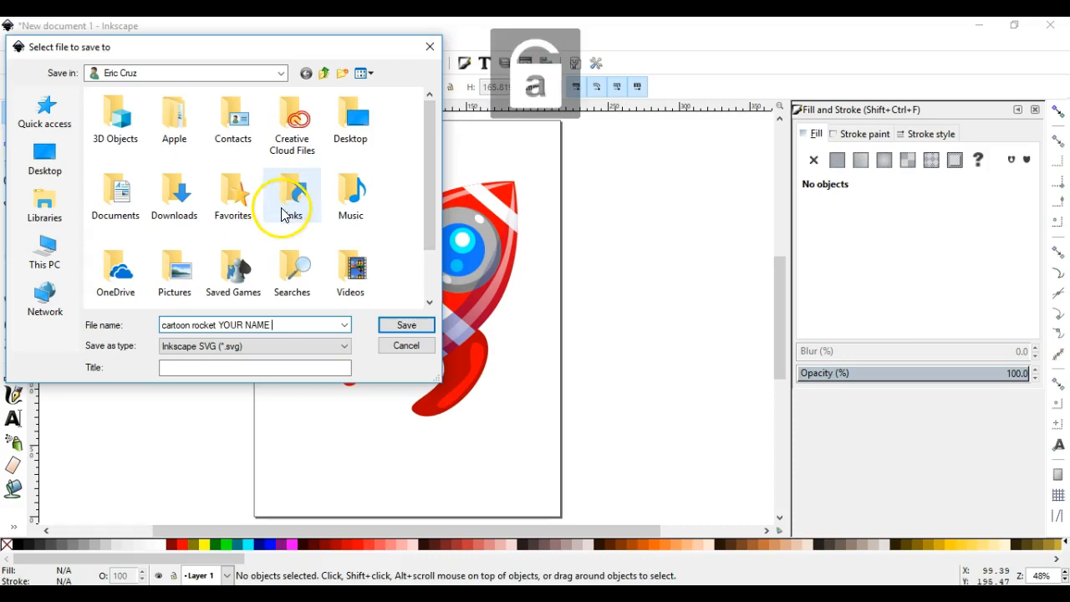
click(398, 326)
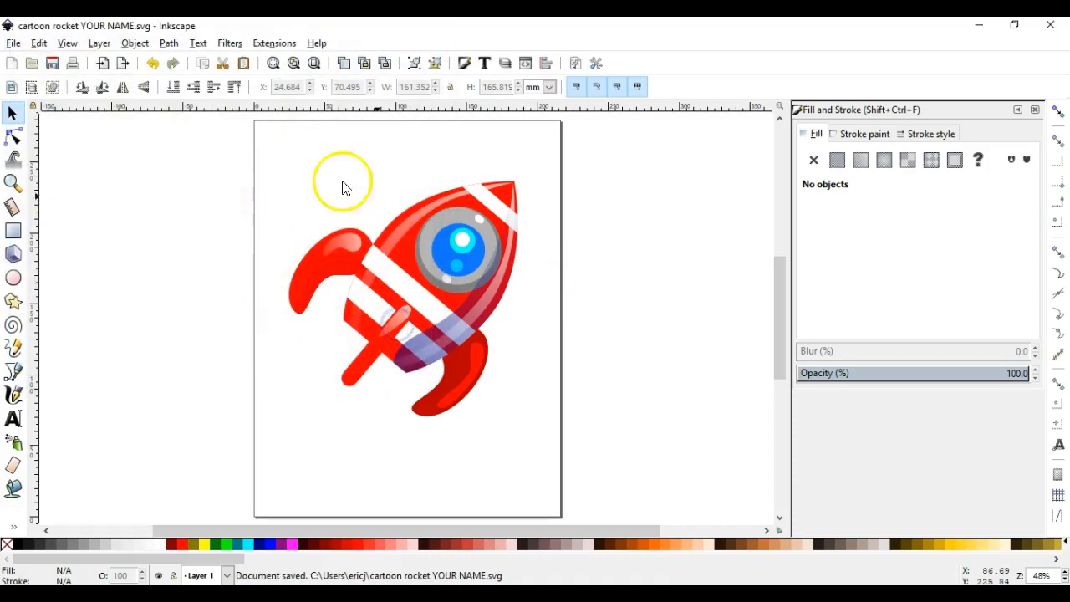
- Save the drawing again in Portable Document Format (*.pdf) under the same name, accepting the default PDF options
click(13, 43)
click(33, 157)
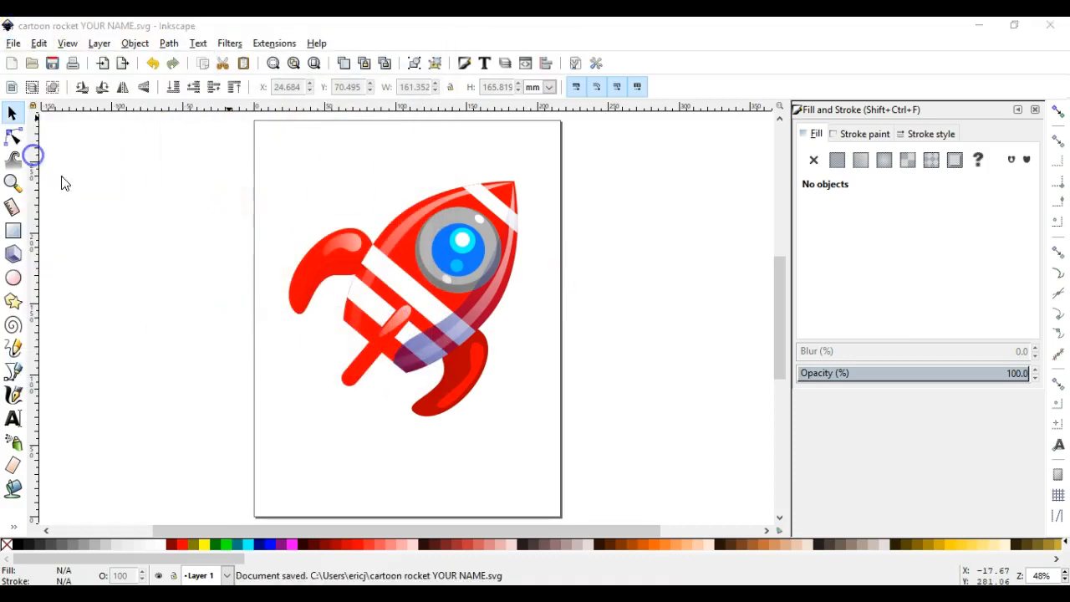
click(227, 346)
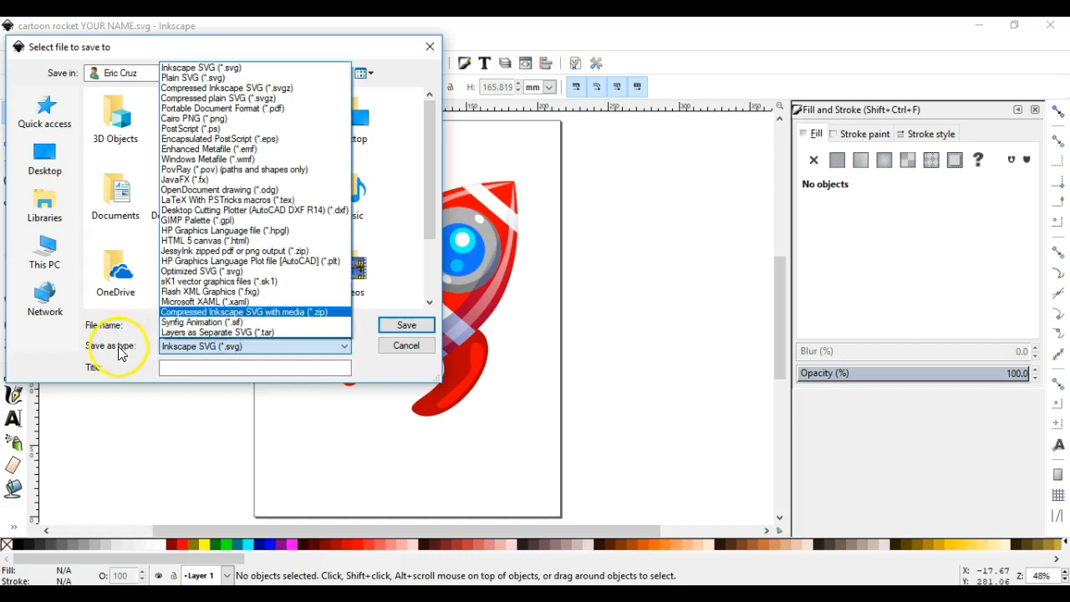
click(251, 108)
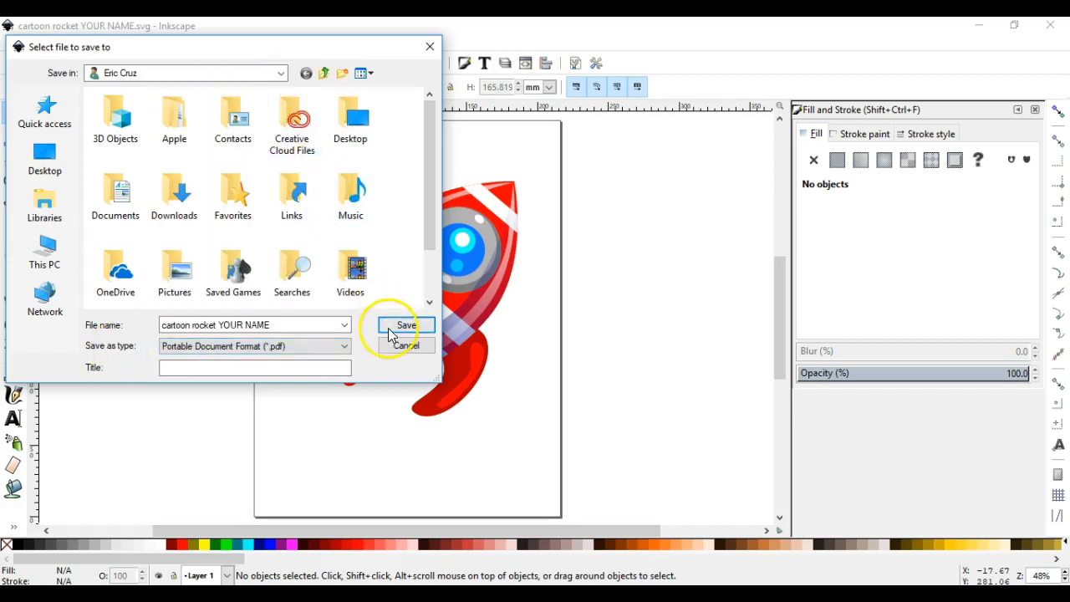
click(389, 328)
click(647, 440)
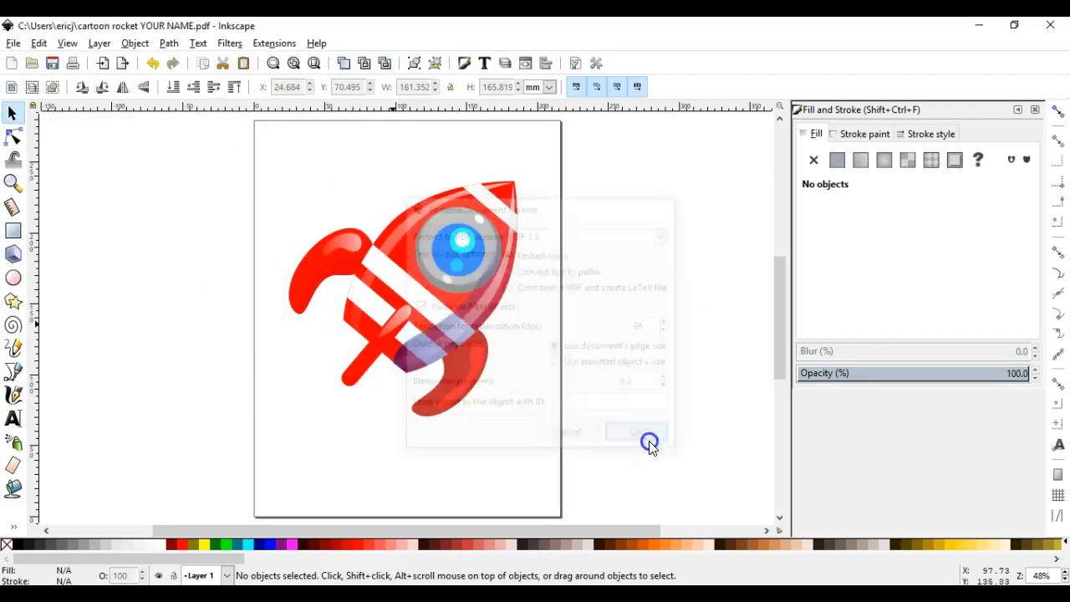